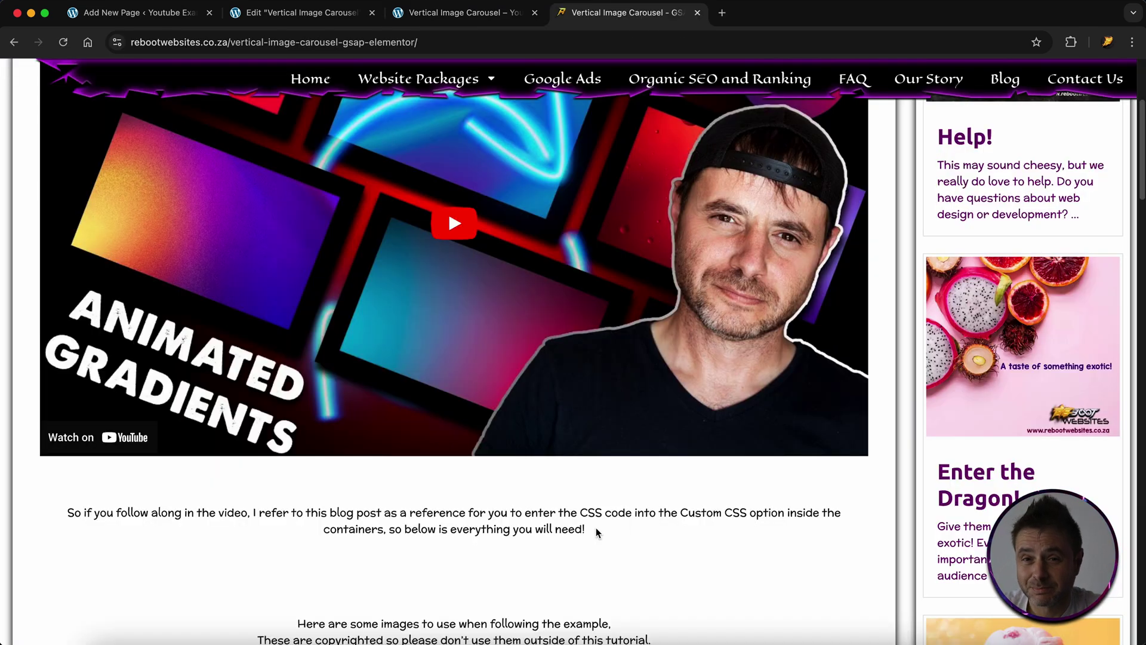
Step: Look through the blog post down to the image download and the column 1 CSS code
scroll(595, 527, down, 5)
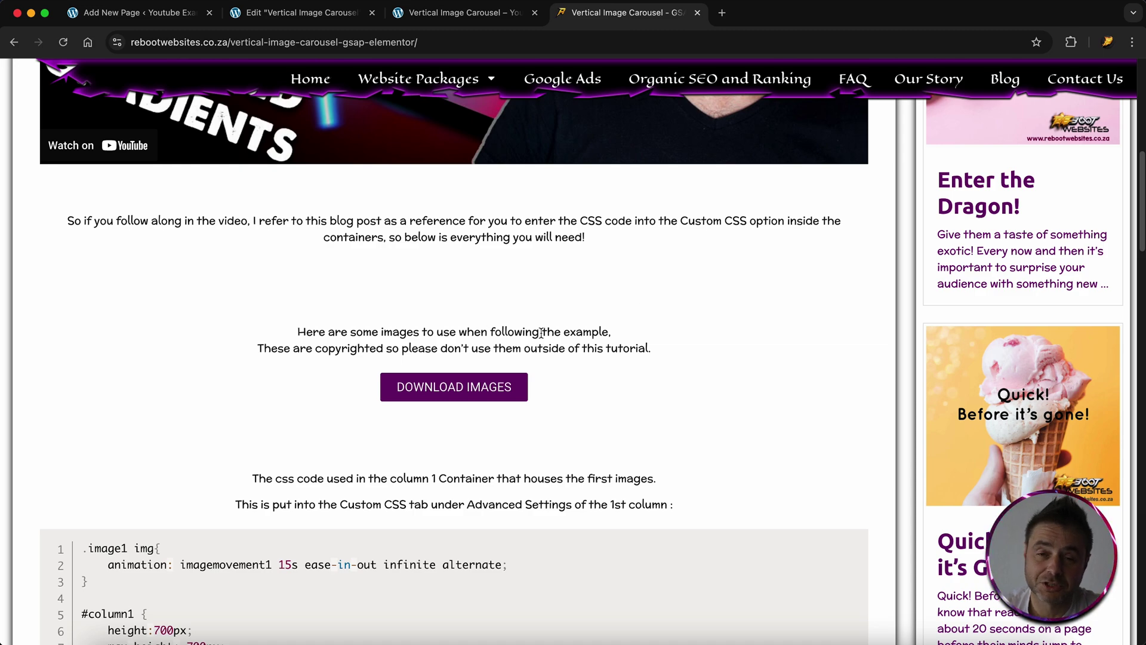
scroll(540, 332, down, 10)
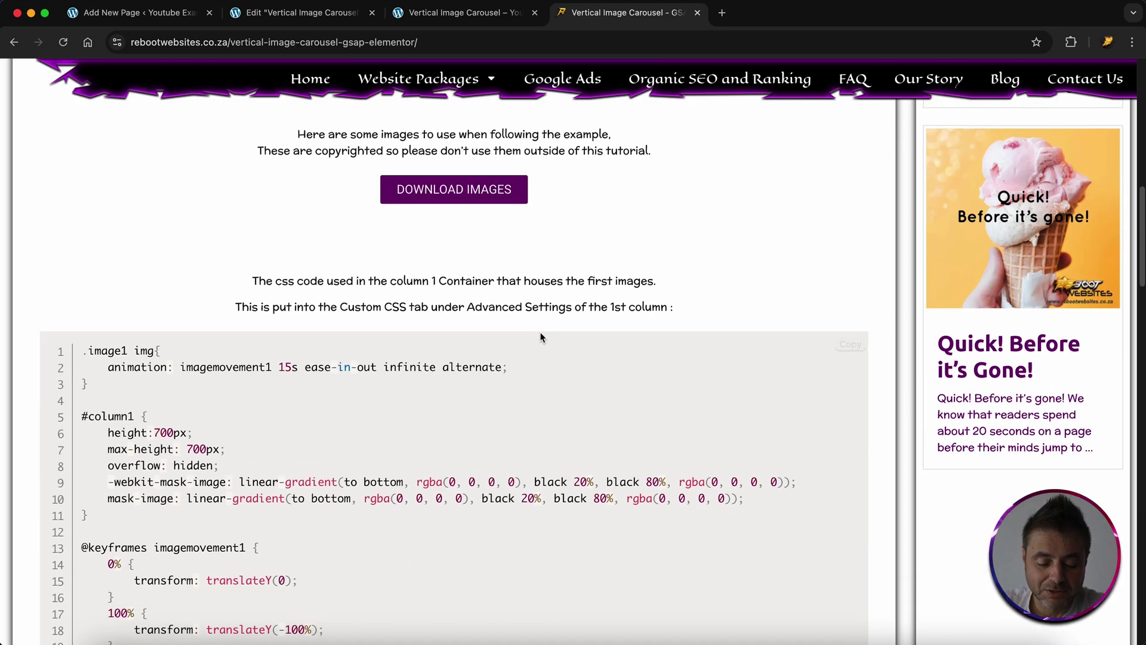
scroll(541, 337, down, 2)
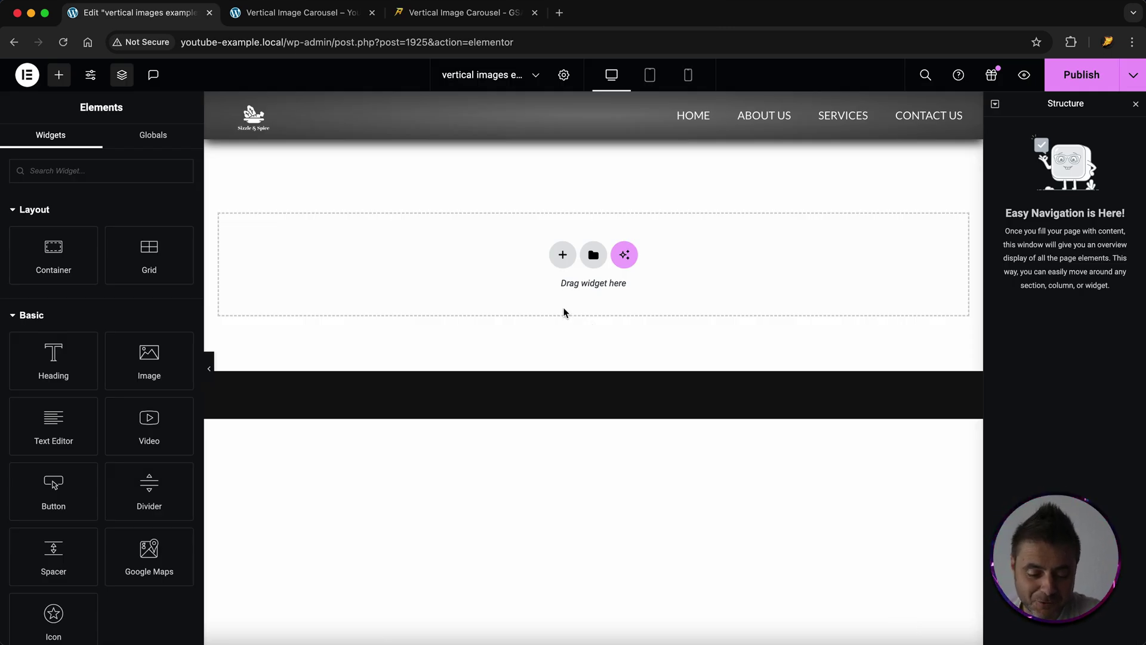
Step: Add a Flexbox container to the empty page using the structure with four equal columns
click(564, 263)
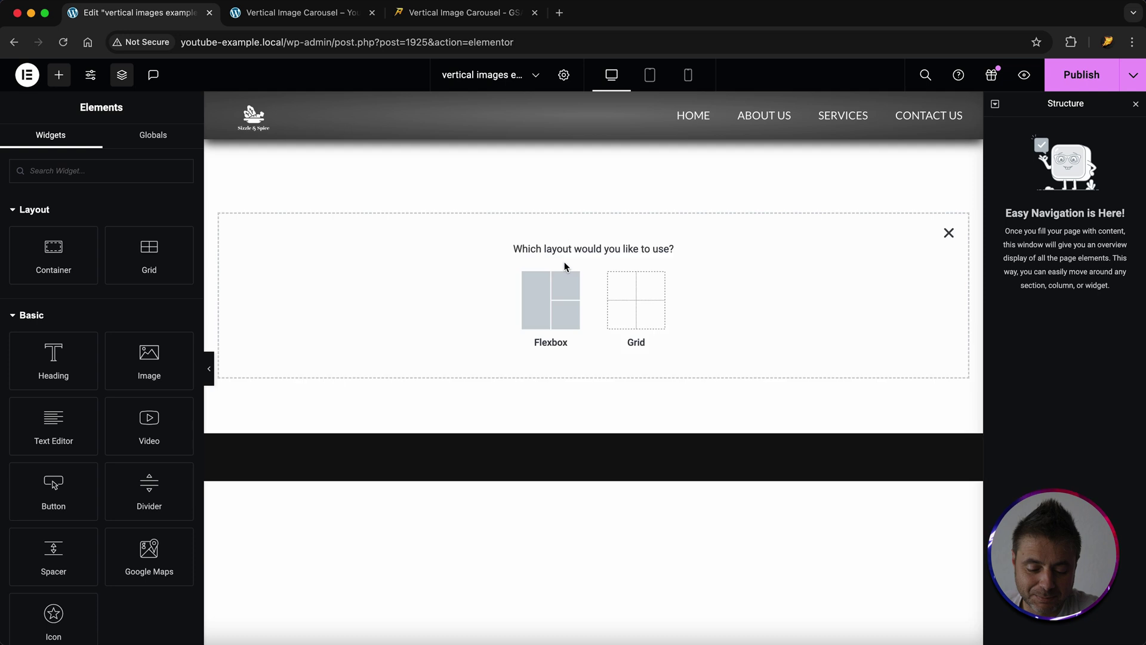
click(550, 297)
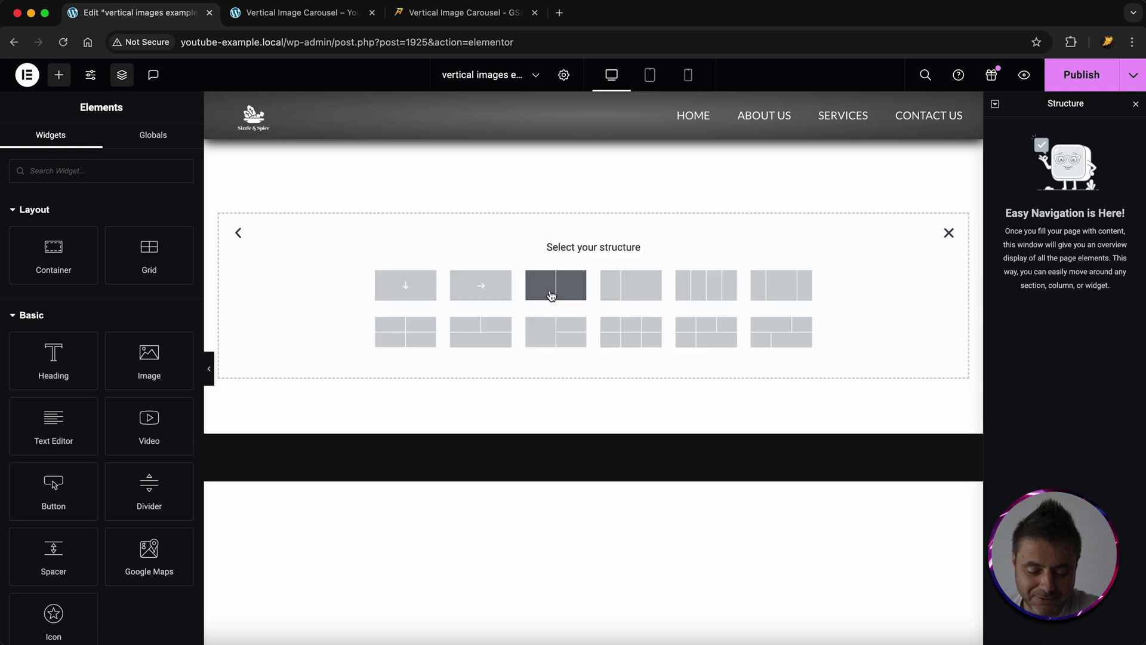
click(699, 284)
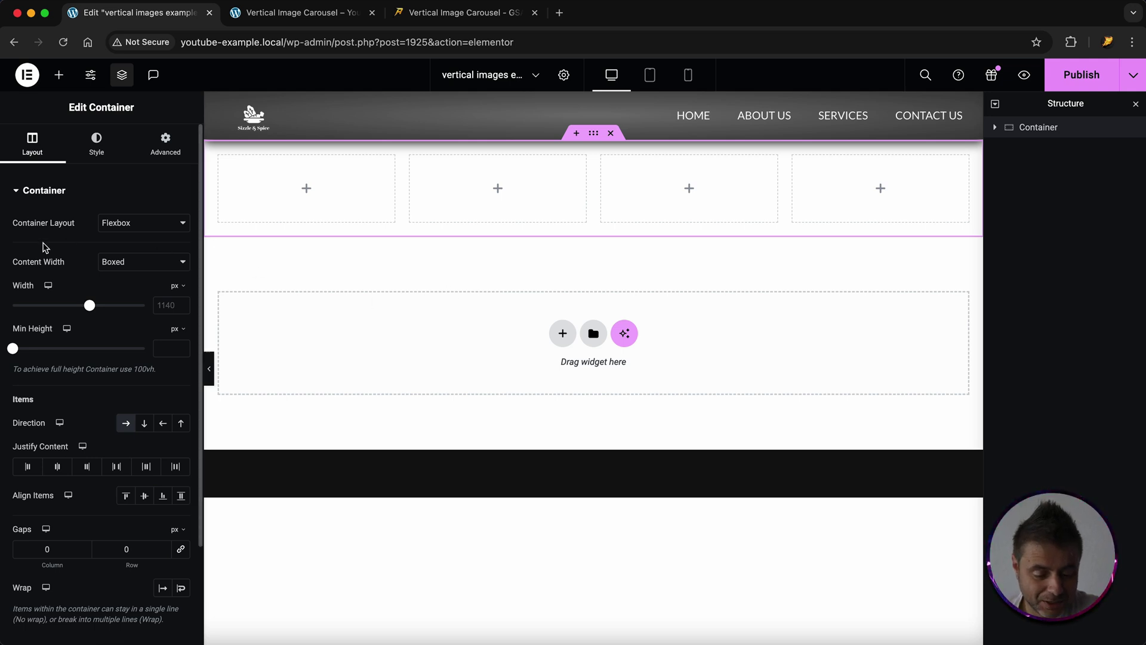
Step: Set the outer container's content width to Full Width with a desktop width of 100%
click(106, 267)
click(112, 281)
mouse_move(143, 305)
mouse_down()
mouse_move(123, 305)
mouse_move(144, 305)
mouse_up()
Step: Set the outer container's width to 100% for mobile portrait and return to the desktop layout
mouse_move(48, 285)
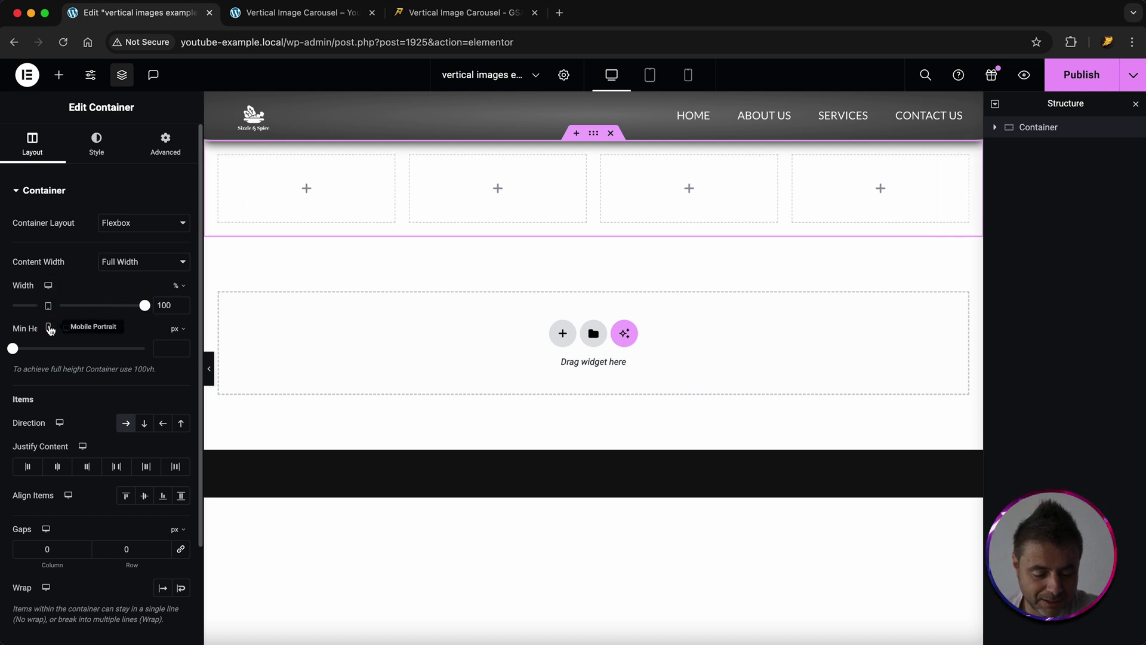
click(49, 328)
drag(12, 305, 159, 315)
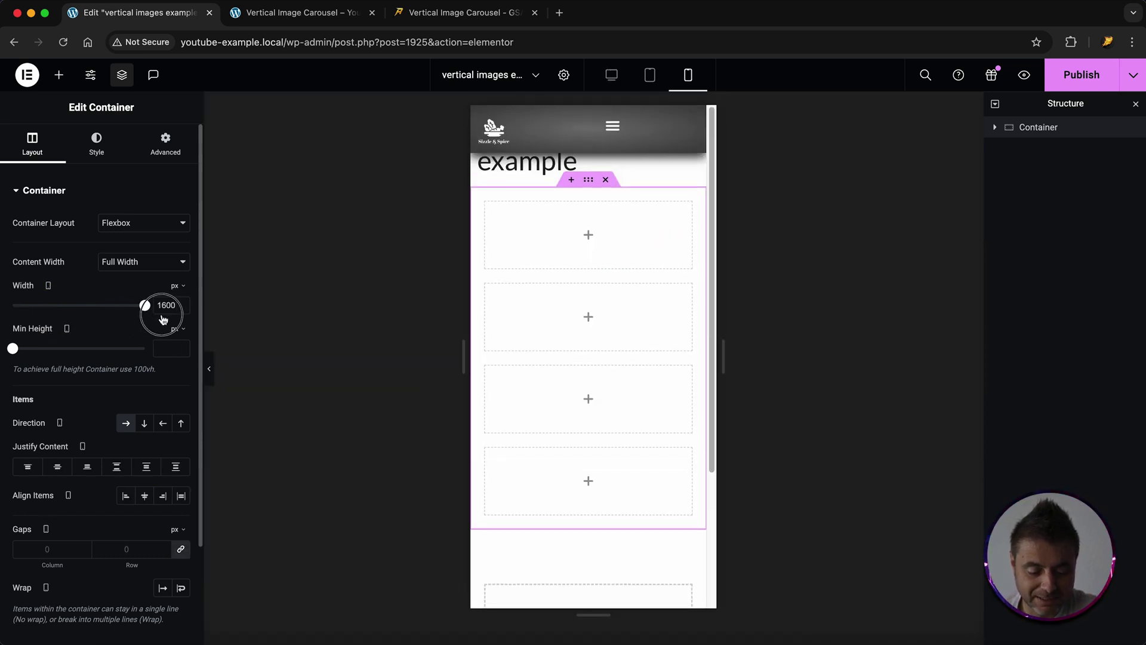
click(175, 287)
click(163, 328)
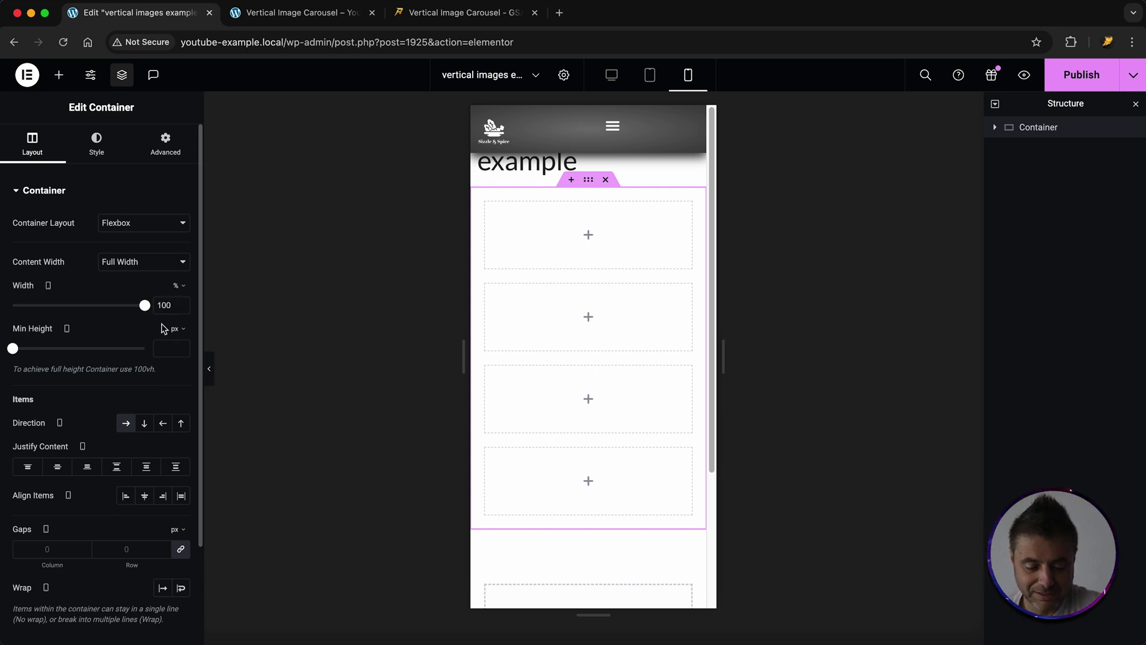
mouse_move(48, 286)
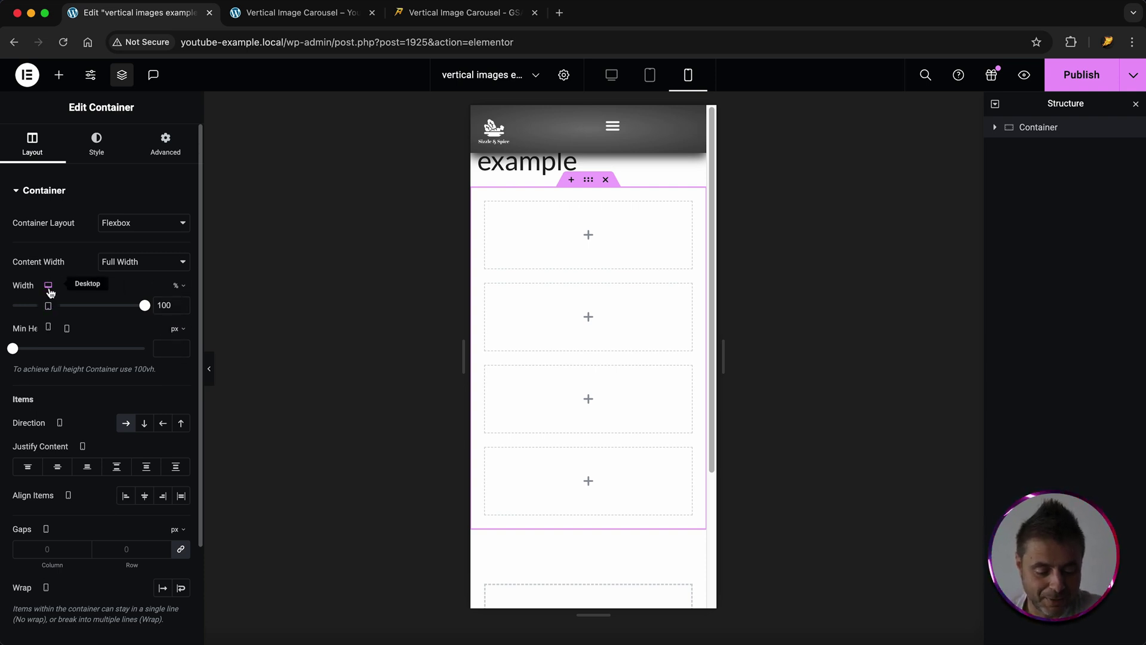
click(49, 287)
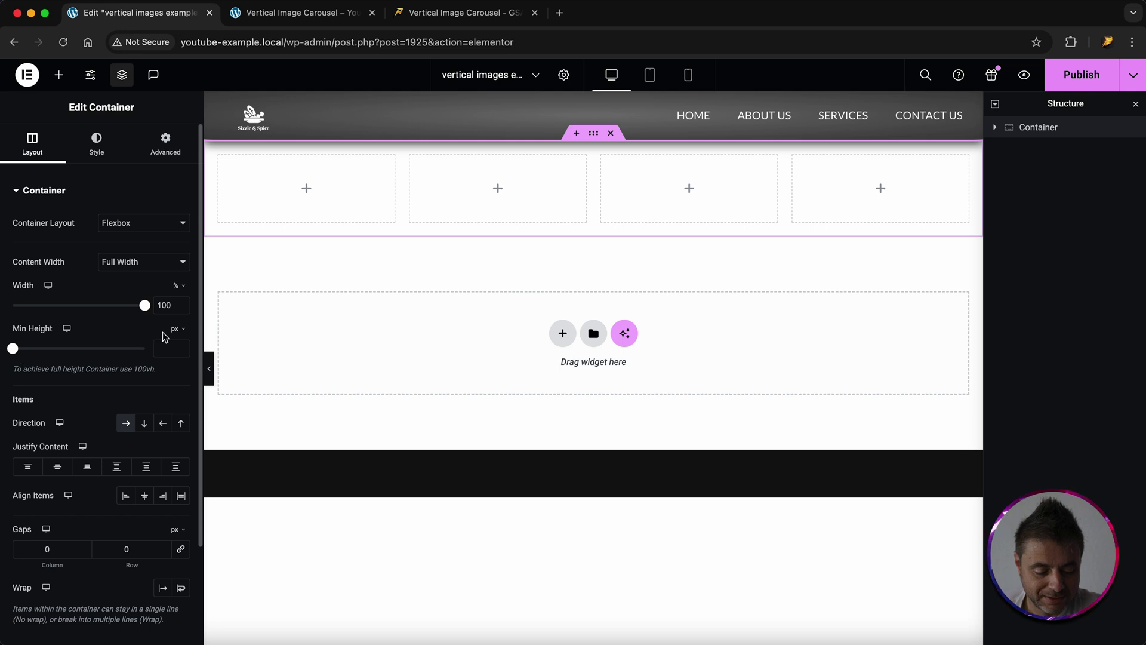
Step: Set the outer container's minimum height to 100 vh and align its items to the center
click(178, 330)
click(179, 389)
click(24, 351)
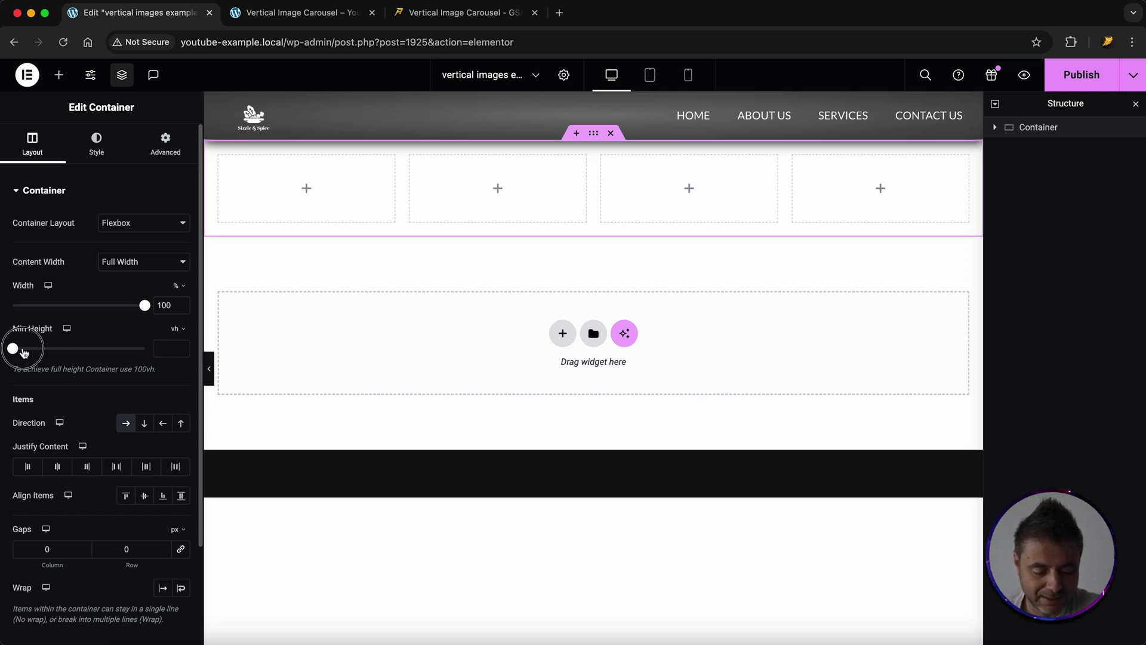
drag(24, 351, 148, 358)
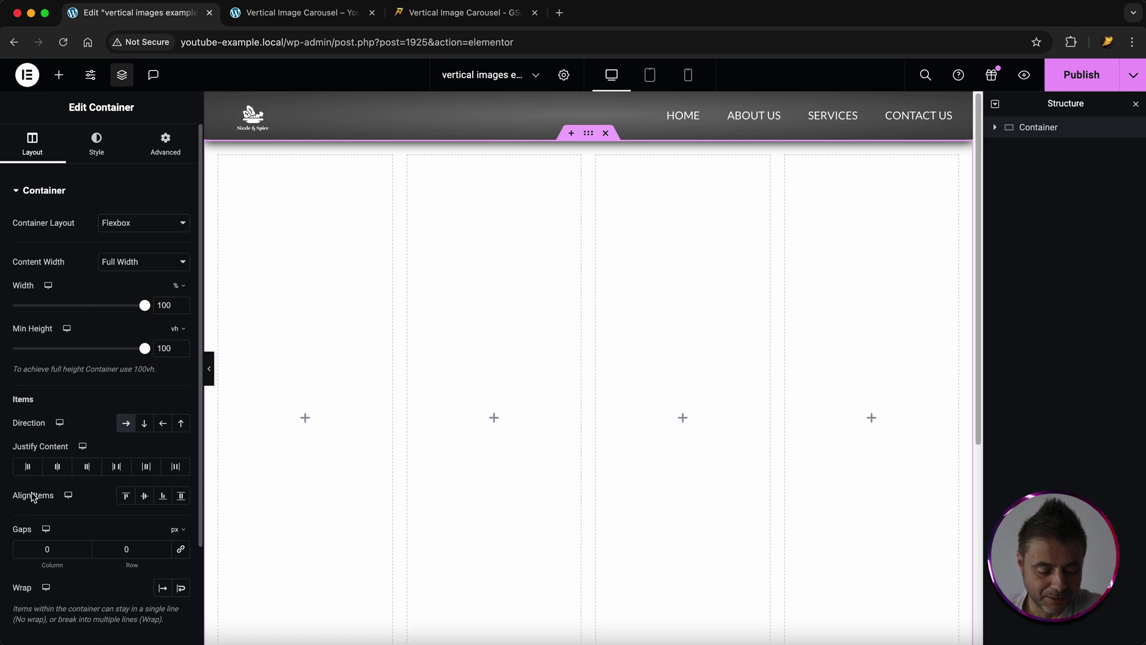
click(144, 495)
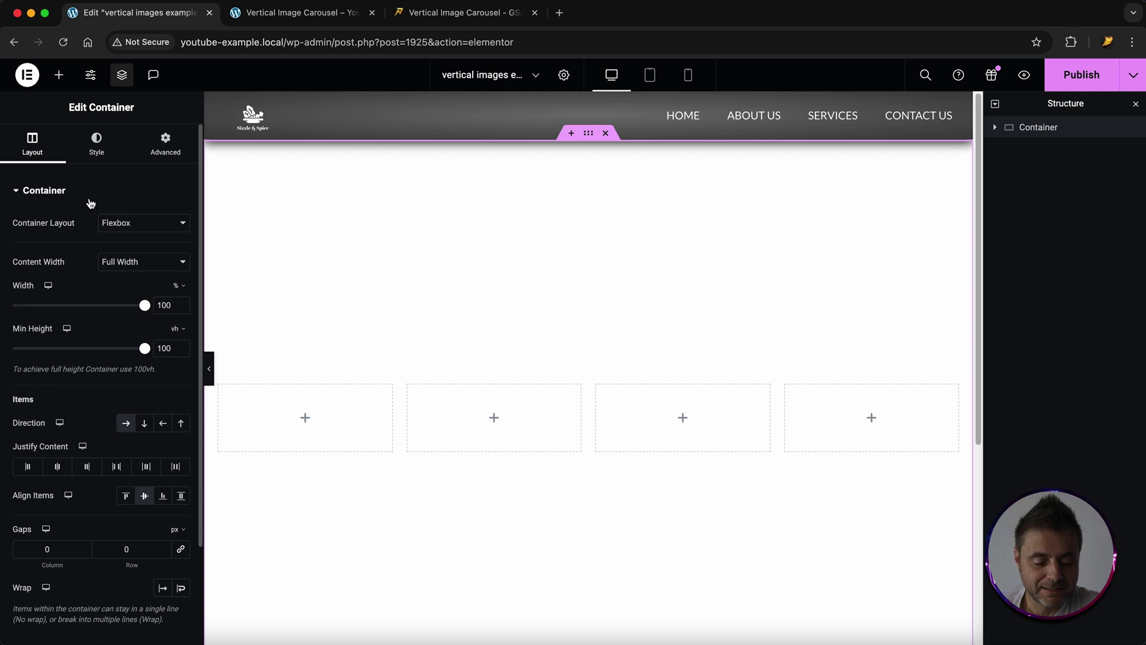
Step: Give the outer container a gradient background with dark grey as the first color
click(97, 146)
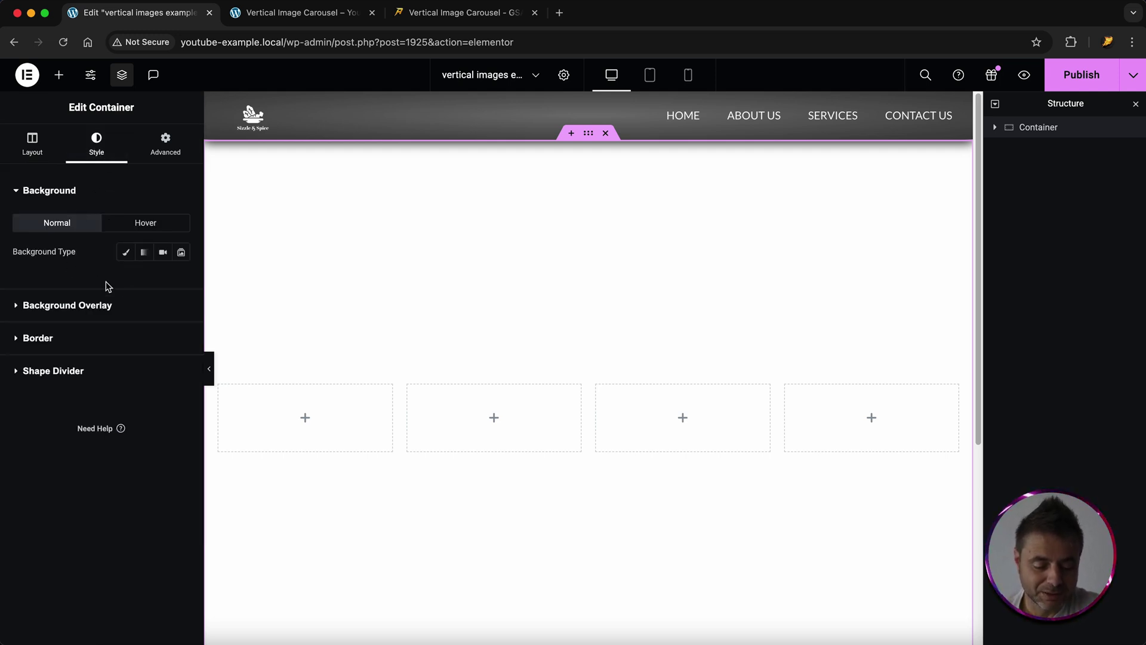
click(144, 252)
click(181, 348)
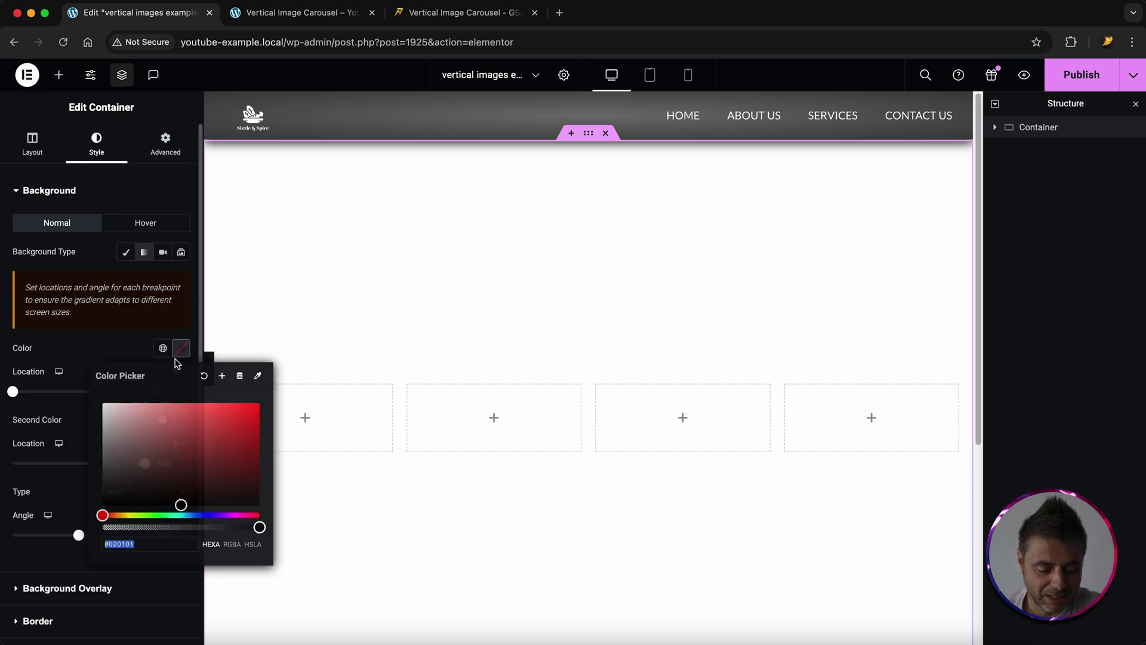
click(115, 476)
click(106, 478)
drag(106, 477, 94, 491)
click(79, 355)
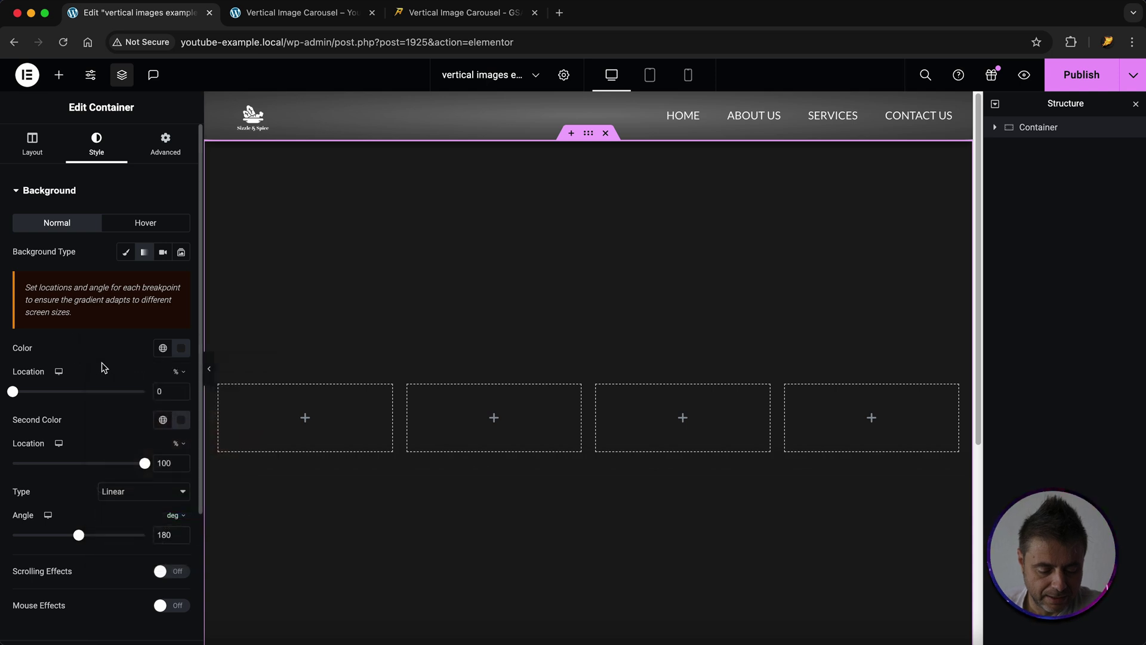
Step: Set the background gradient's second color to black and its type to Radial
click(181, 421)
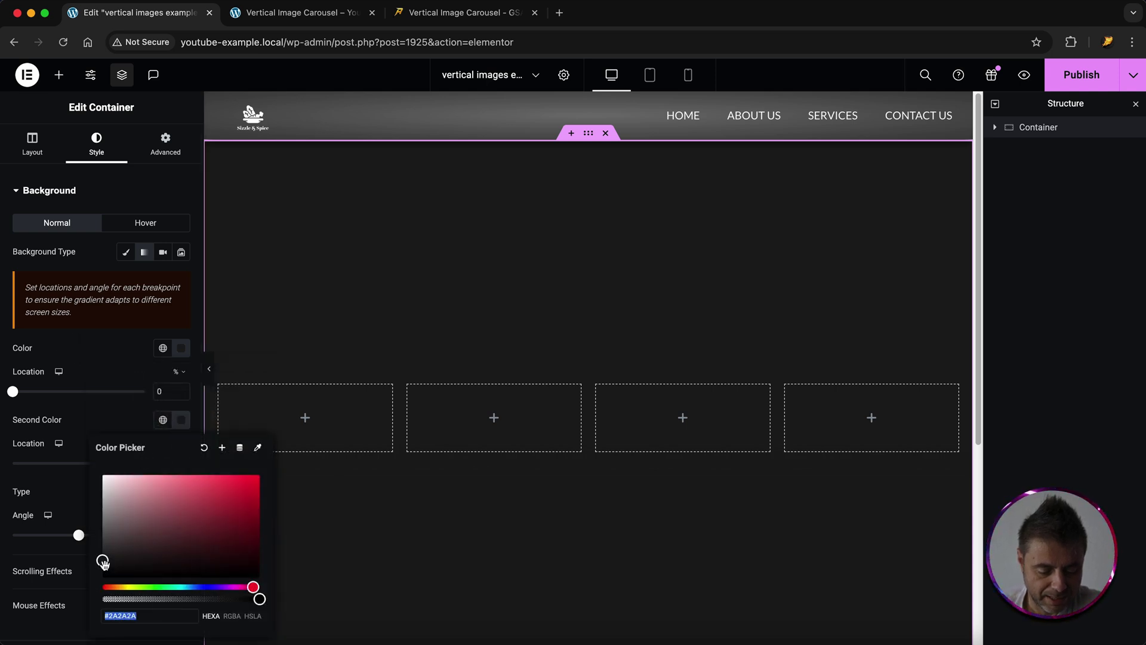
drag(102, 562, 99, 600)
click(105, 399)
click(143, 492)
click(142, 506)
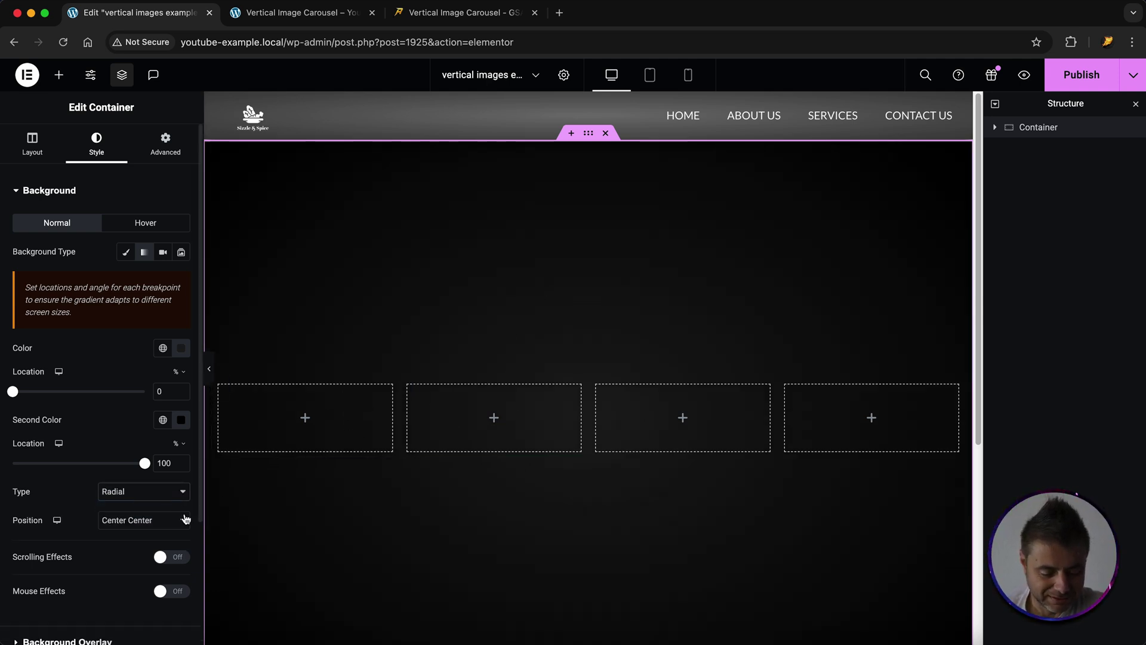
Step: Set the outer container's padding to 0 on all sides and check its column and row gaps
click(166, 146)
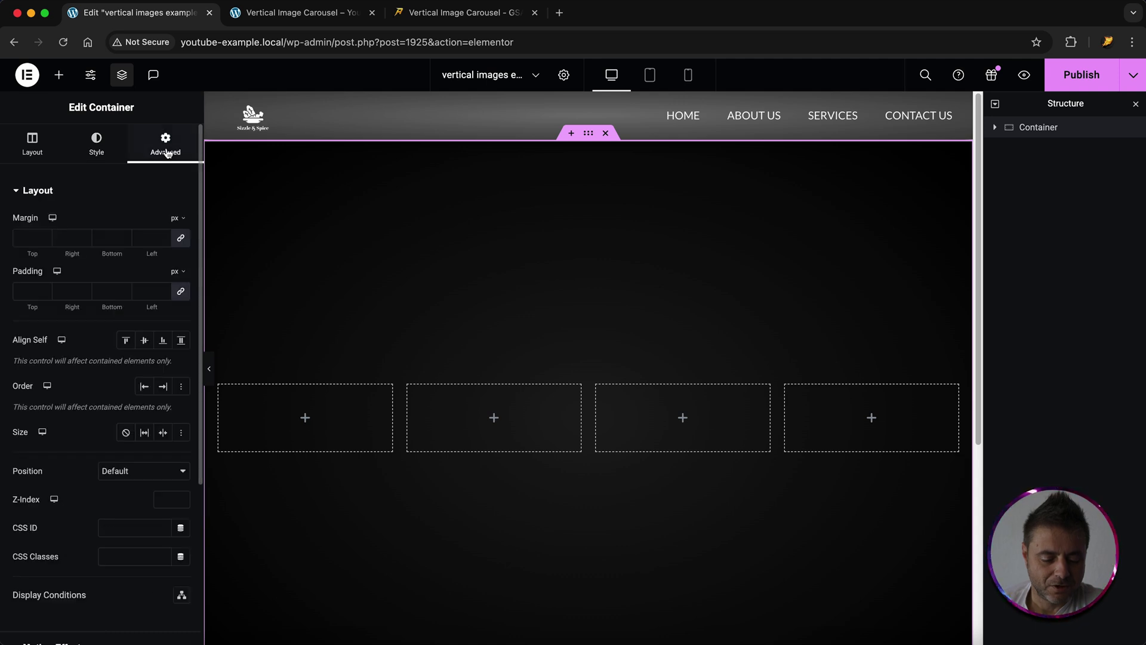
click(31, 292)
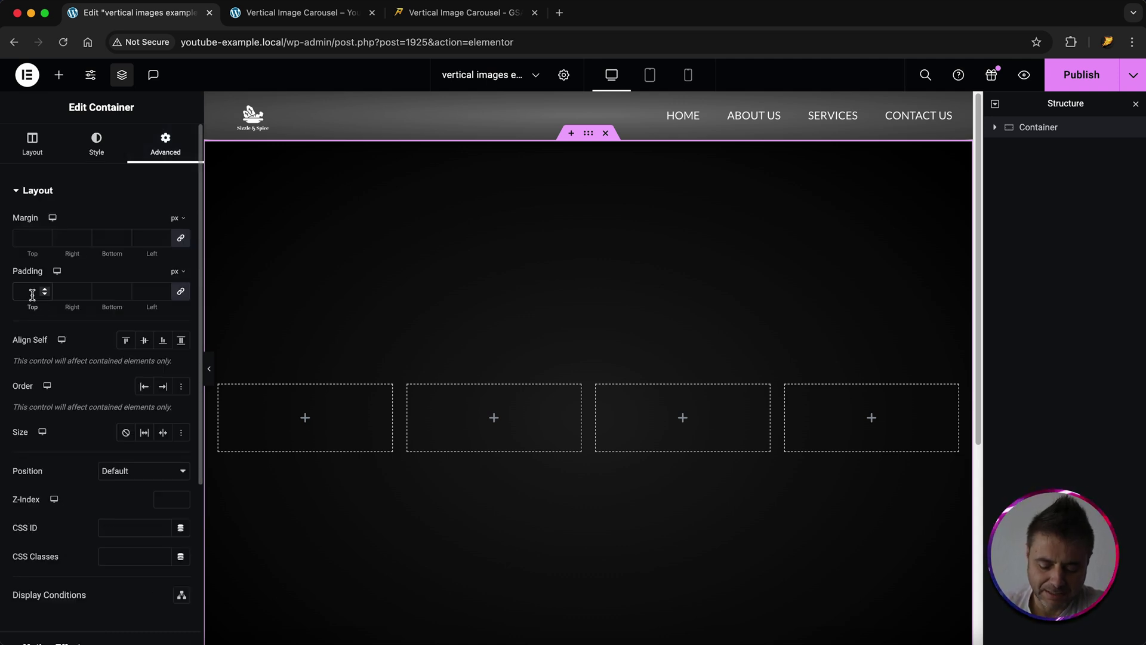
text(0)
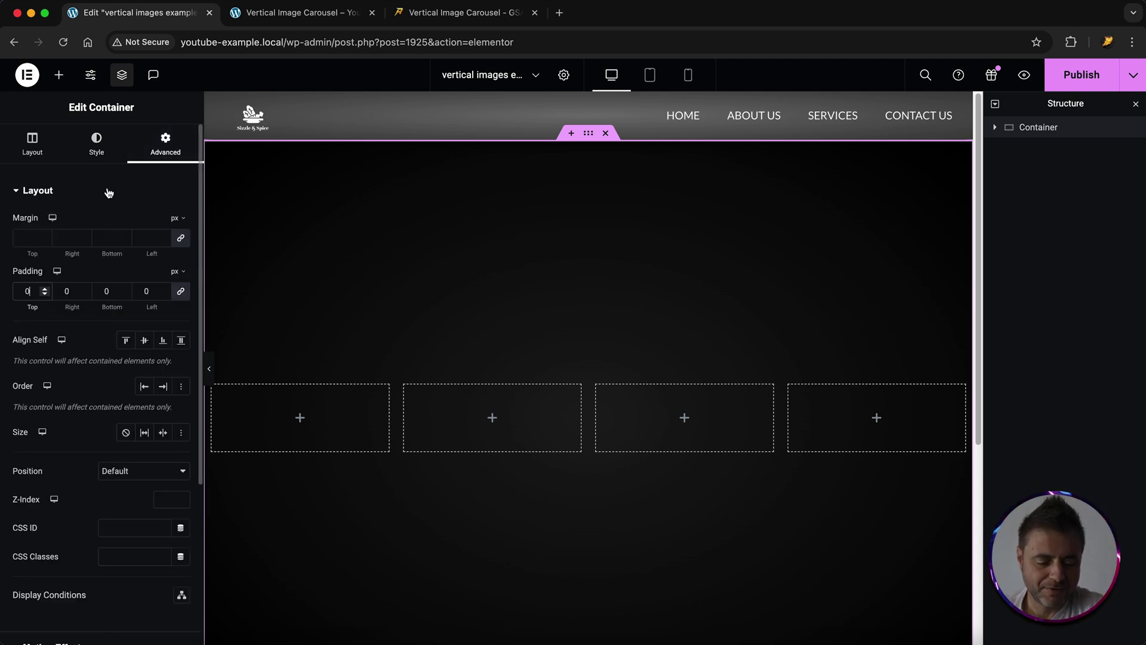
click(34, 154)
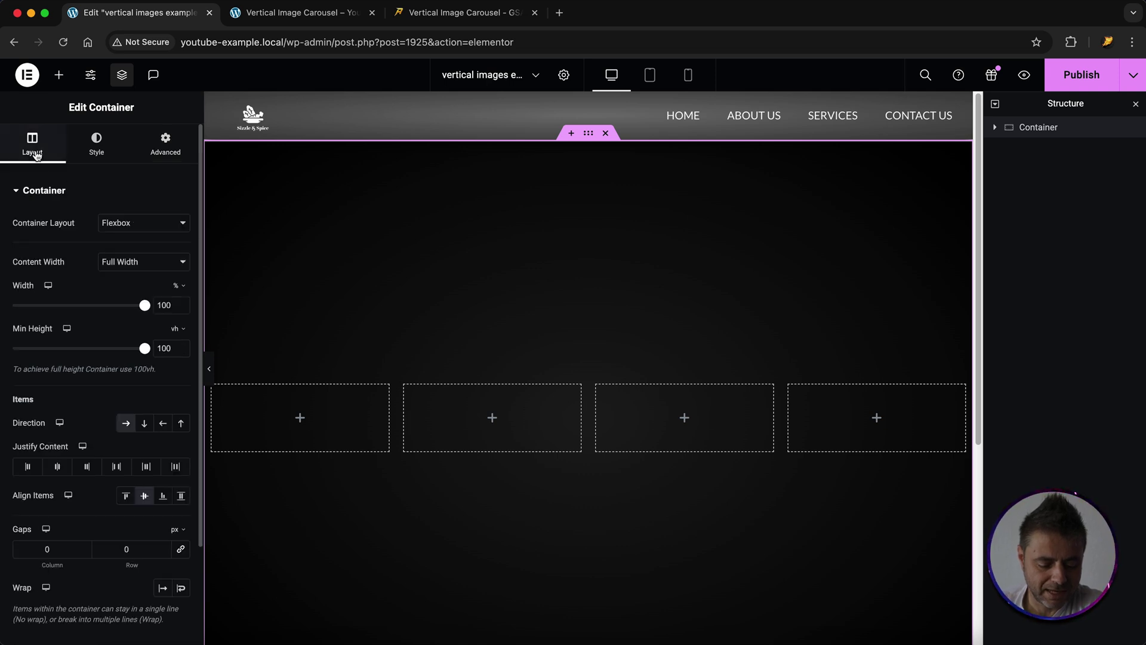
scroll(74, 434, down, 3)
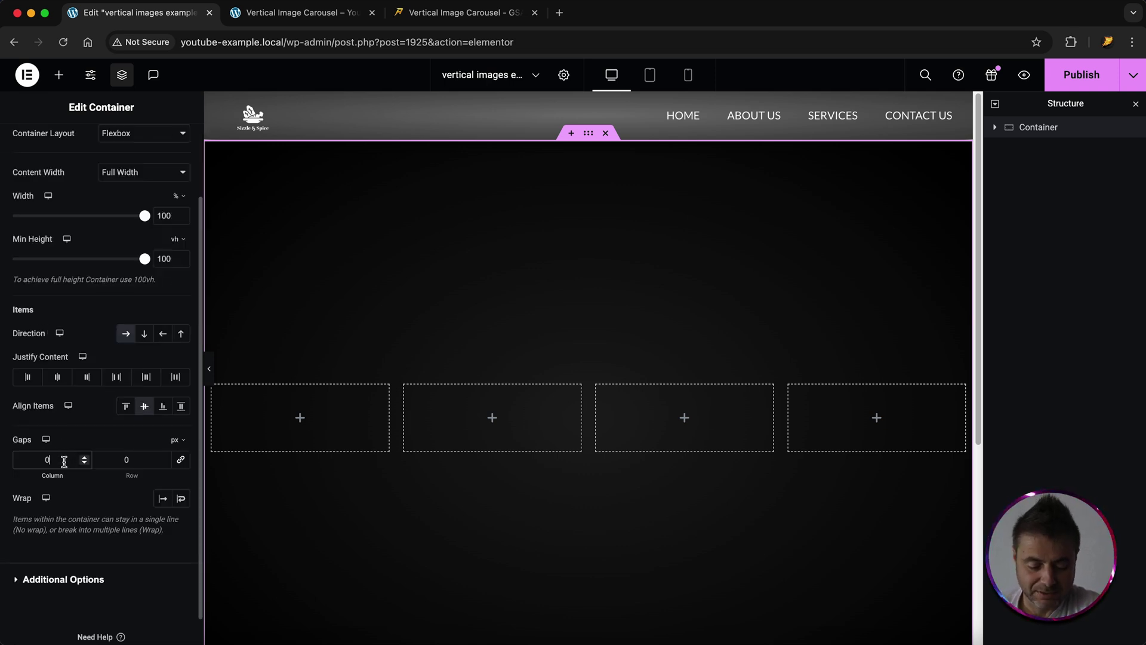
scroll(63, 463, up, 2)
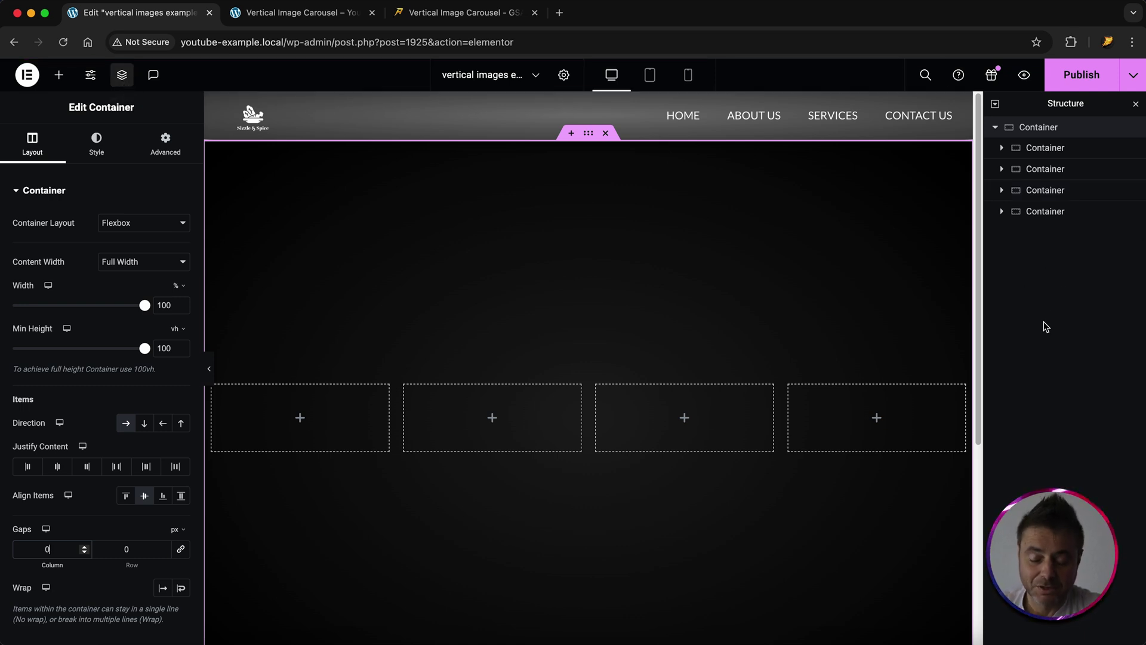
Step: Set the first inner container's width to 64% and minimum height to 800 px, and justify its content to the center
click(1035, 212)
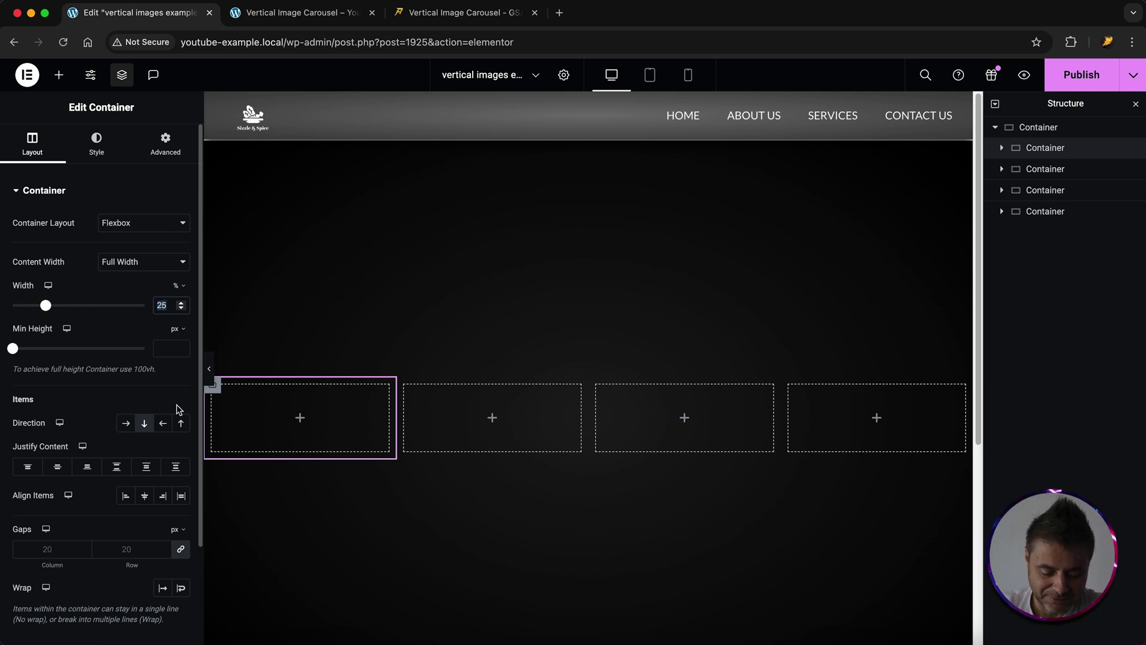
text(64)
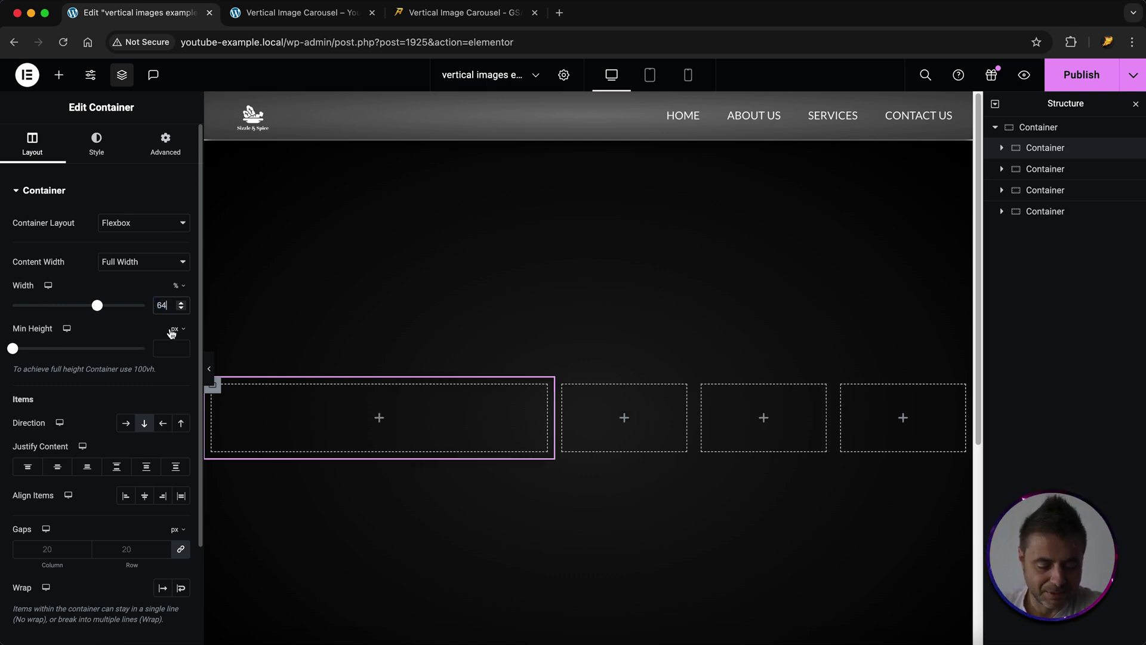
click(166, 348)
text(800)
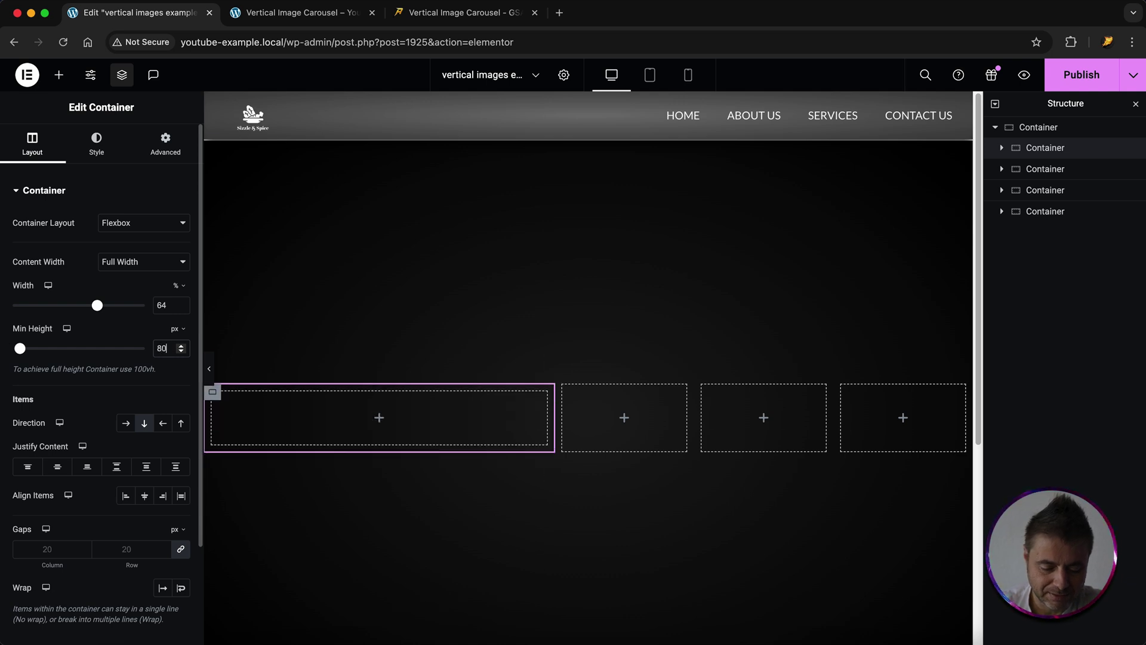
click(57, 467)
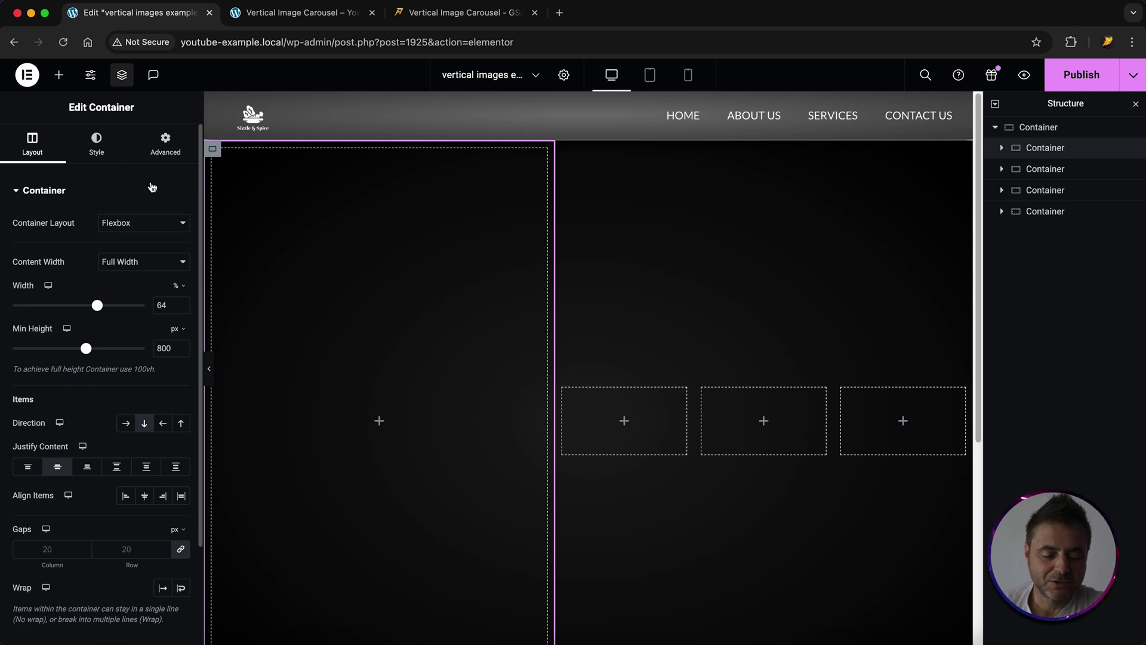
Step: Set the first inner container's margins to 0 and its padding to 0, except 30 px on the right
click(165, 143)
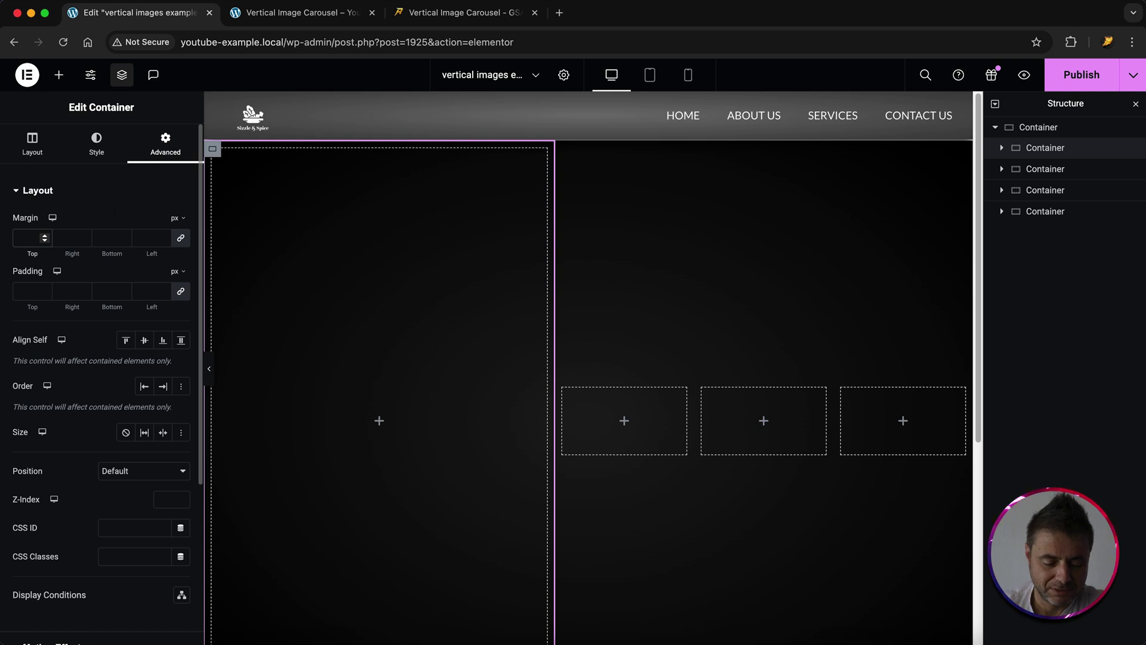
click(27, 291)
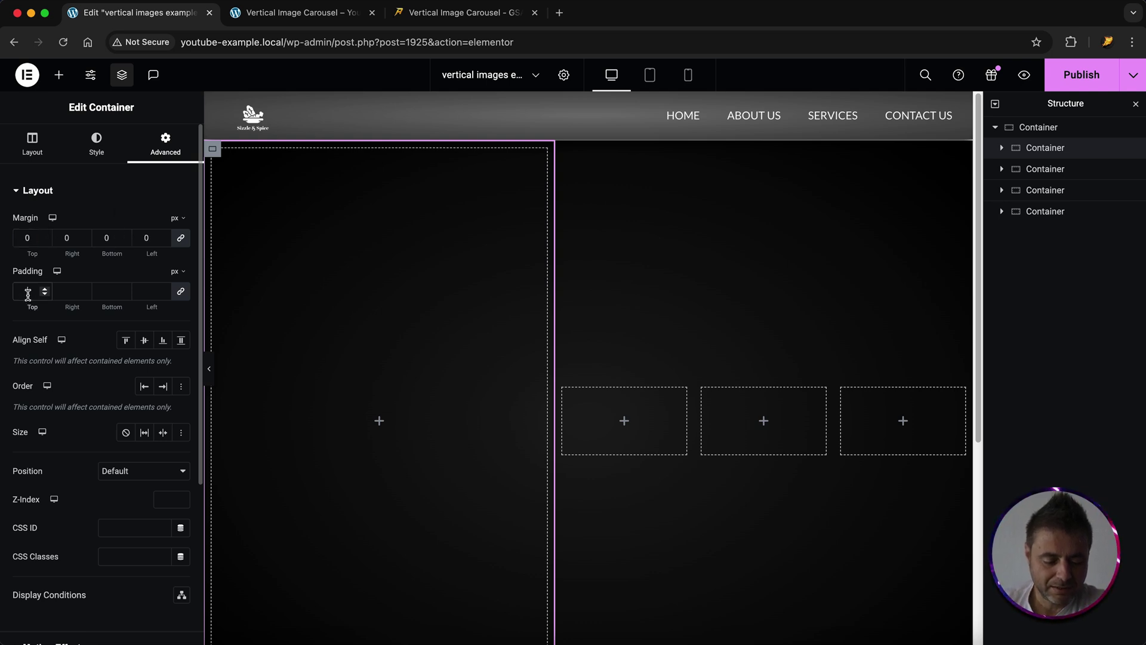
text(0)
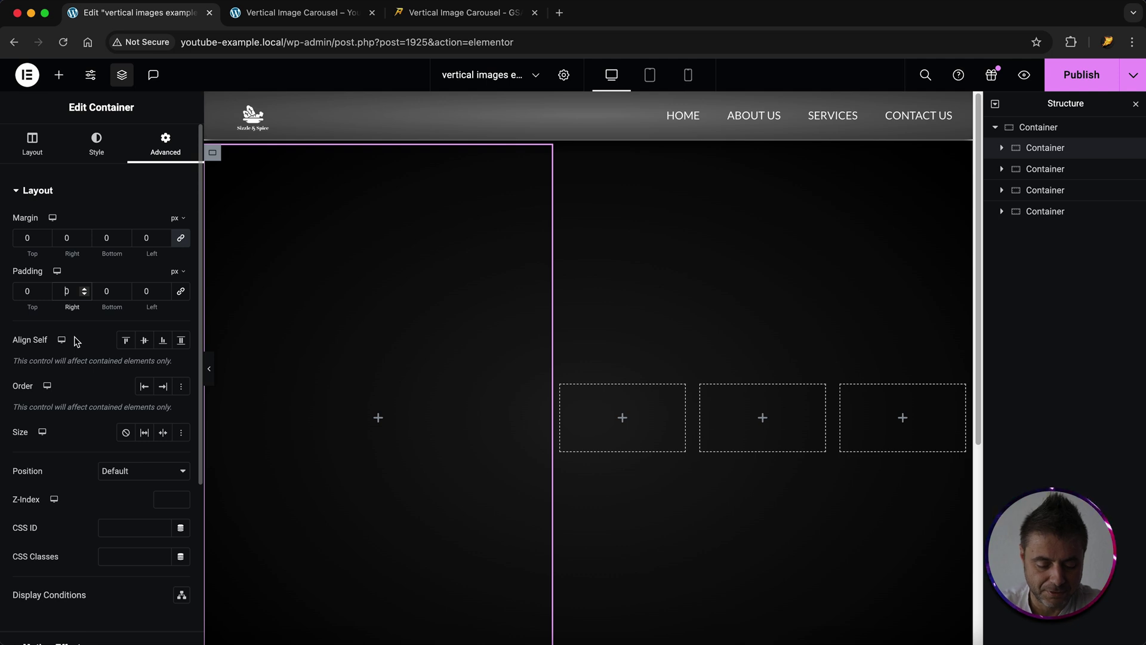
text(3)
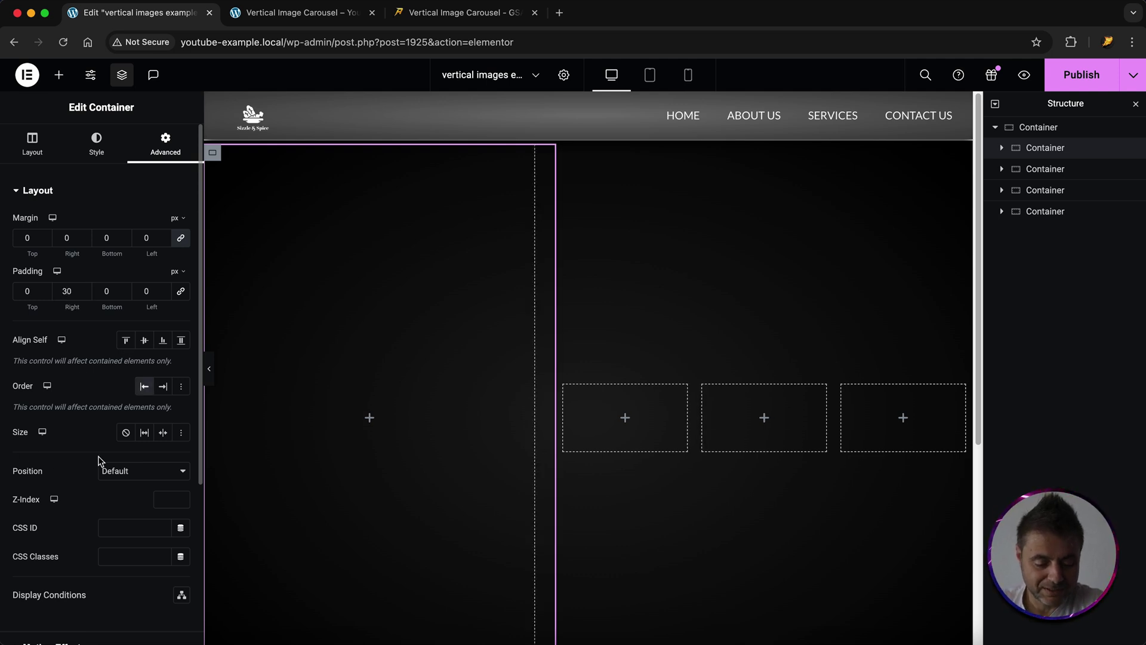
Step: Set the first inner container's order to Start and its size to Grow
click(145, 434)
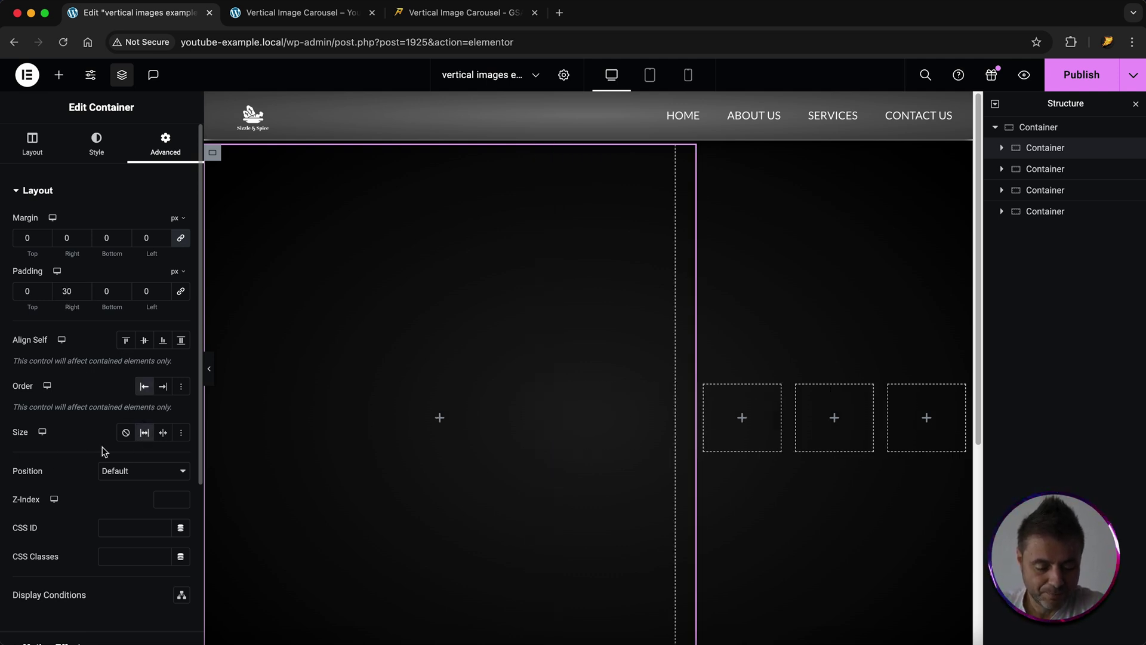
scroll(114, 418, down, 3)
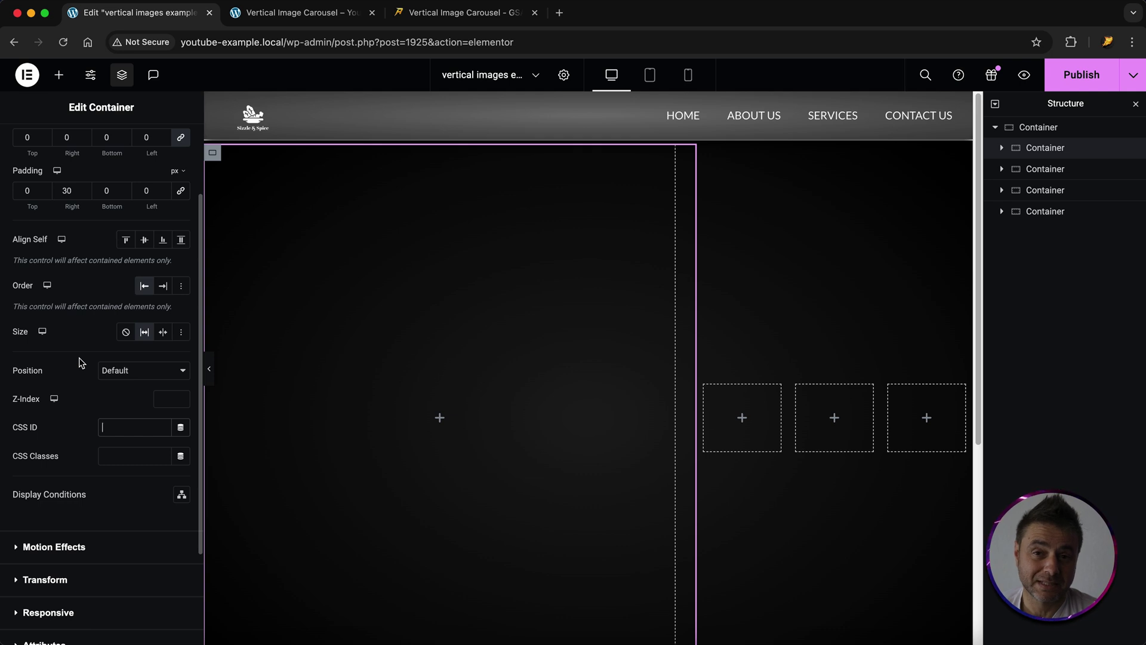
Step: Add a heading, a text editor and a button widget to the first inner container, stacked in that order
click(59, 75)
click(50, 361)
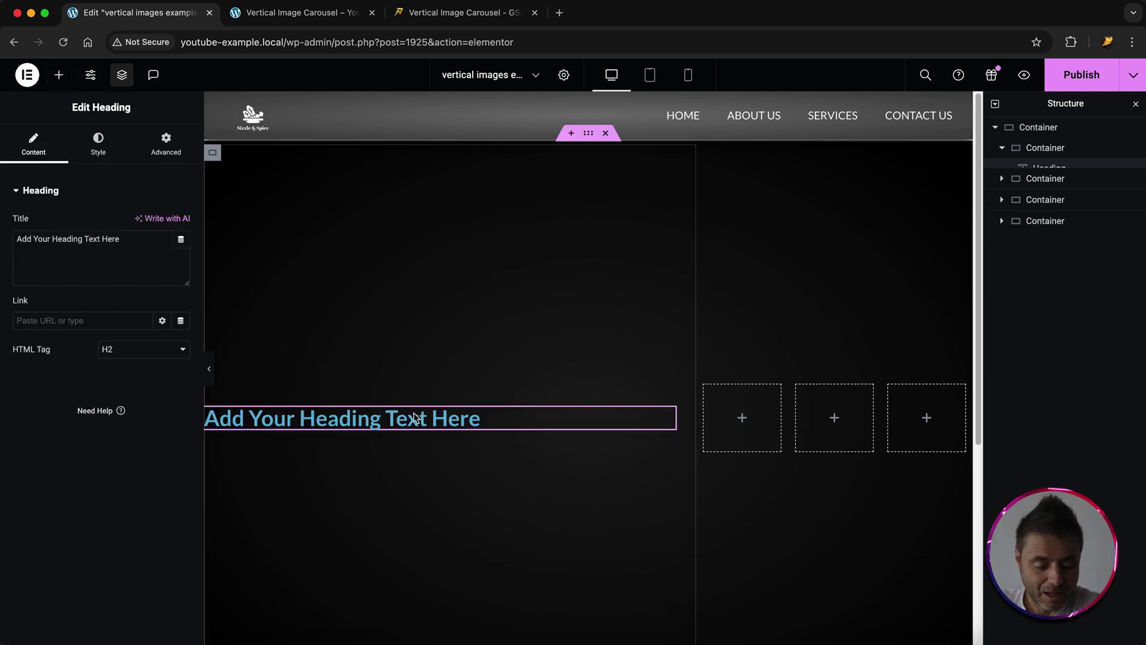
click(59, 74)
drag(70, 425, 304, 417)
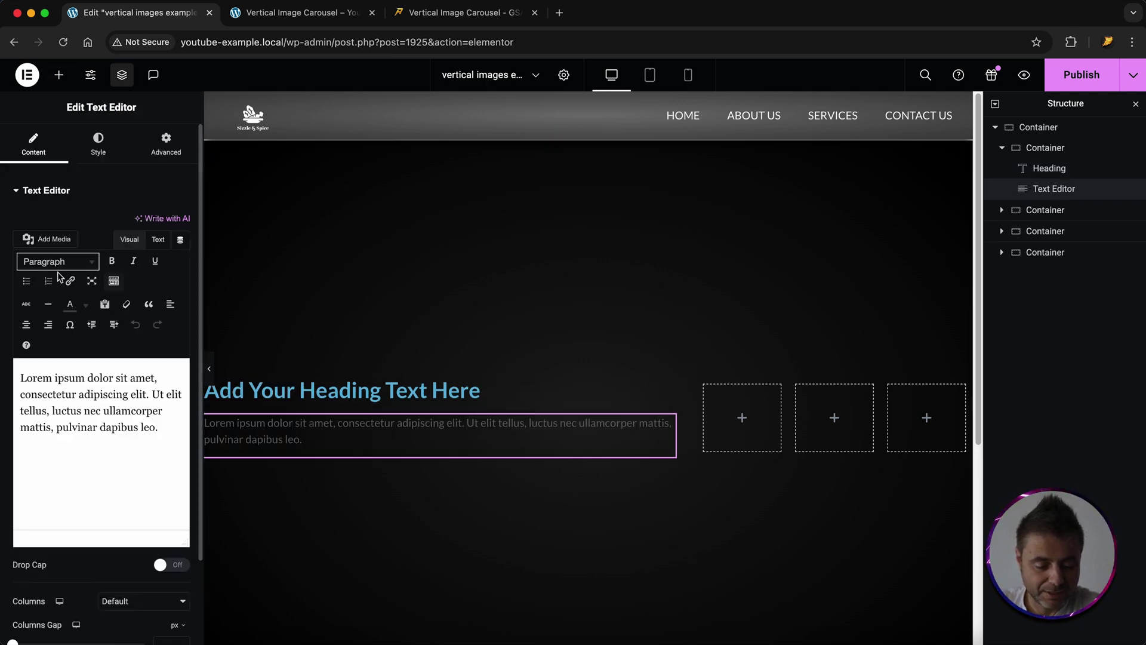
click(59, 75)
click(54, 505)
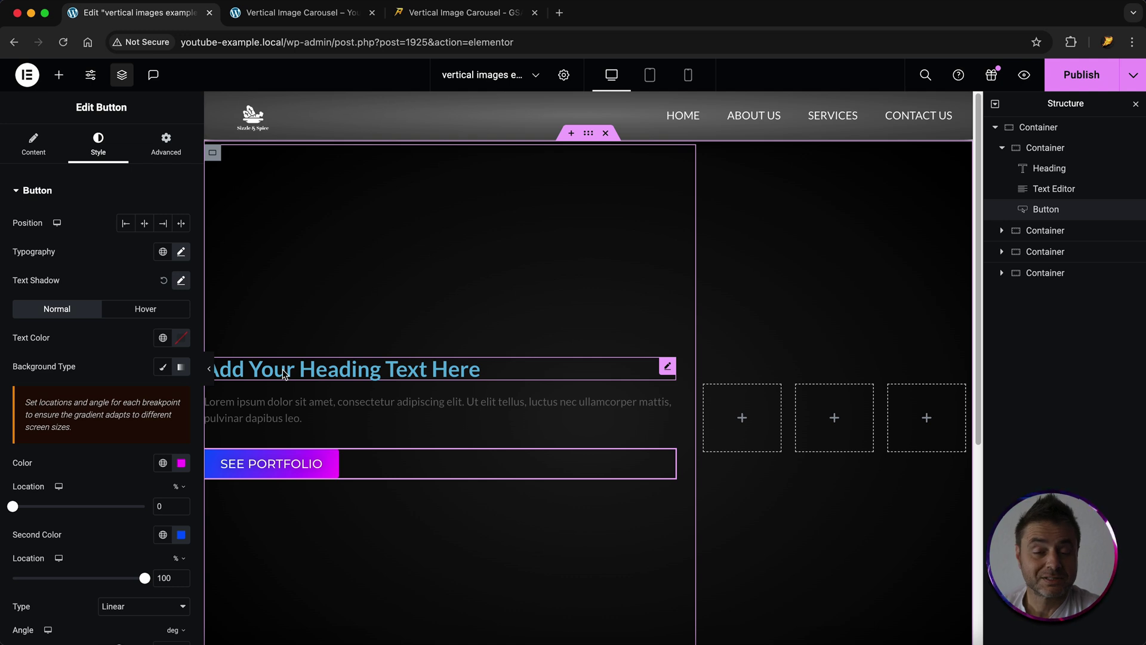
Step: Align the heading, the paragraph text and the button in the first inner container to the right
click(282, 369)
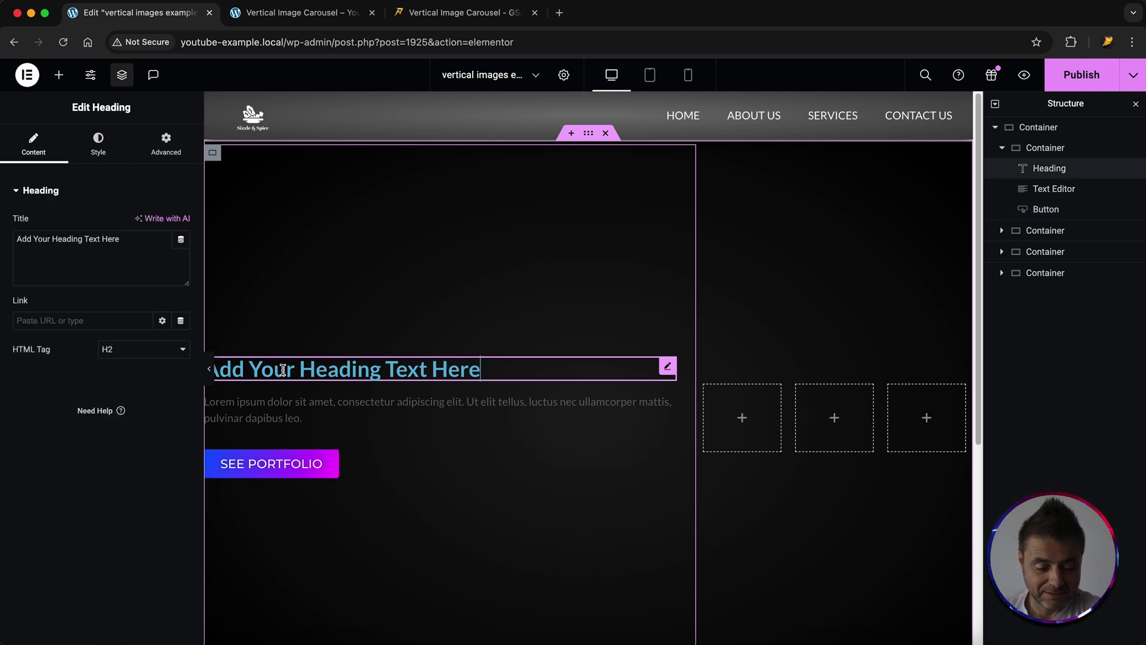
click(98, 143)
click(163, 223)
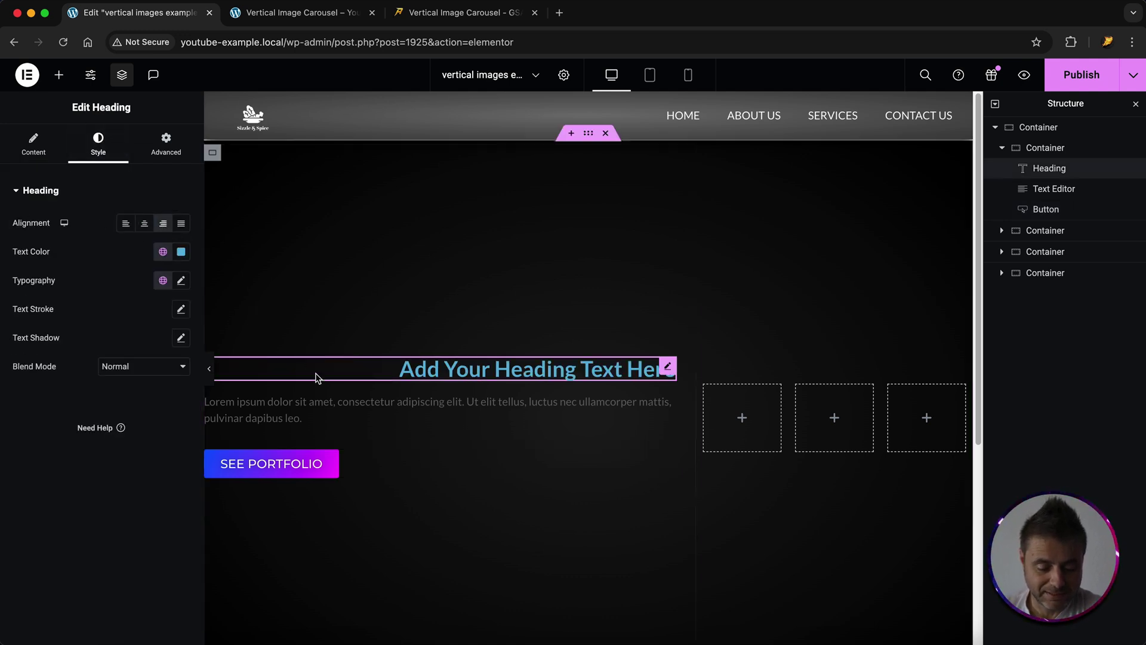
click(303, 403)
click(108, 158)
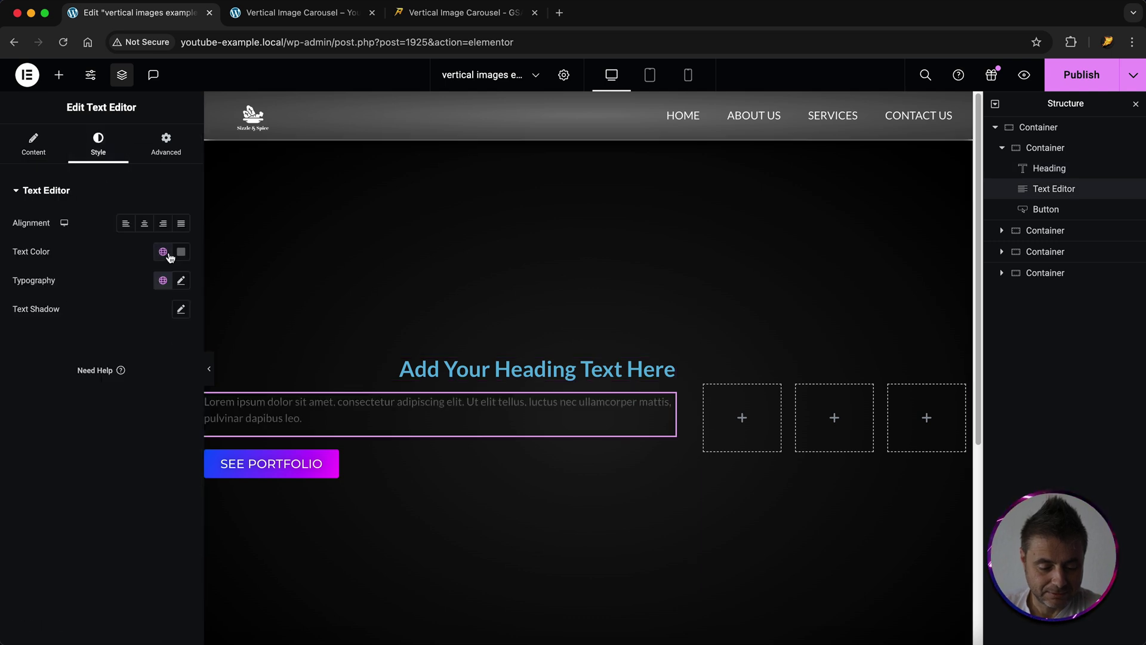
click(163, 224)
click(361, 464)
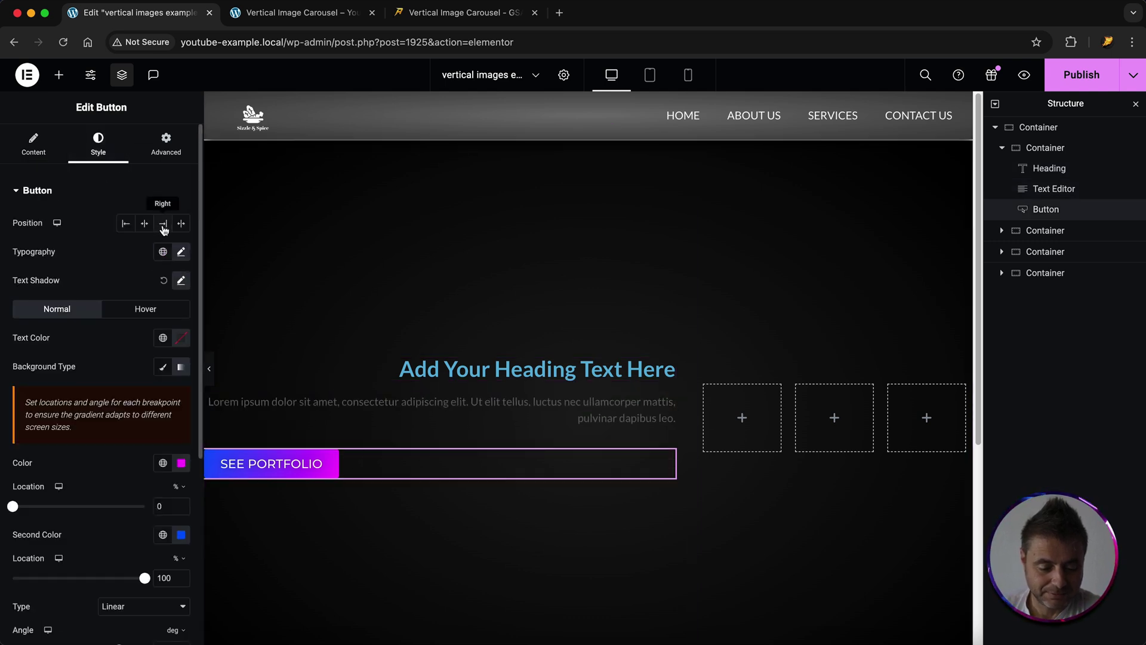
click(163, 223)
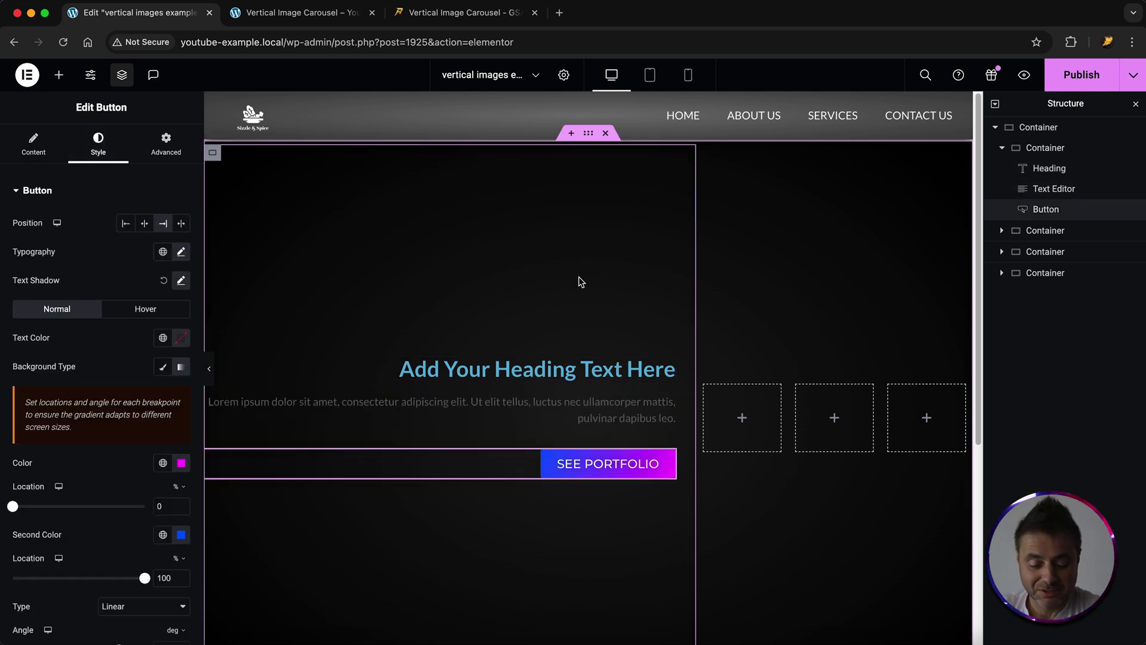
Step: Set the text color of the heading and the paragraph text to white
click(514, 368)
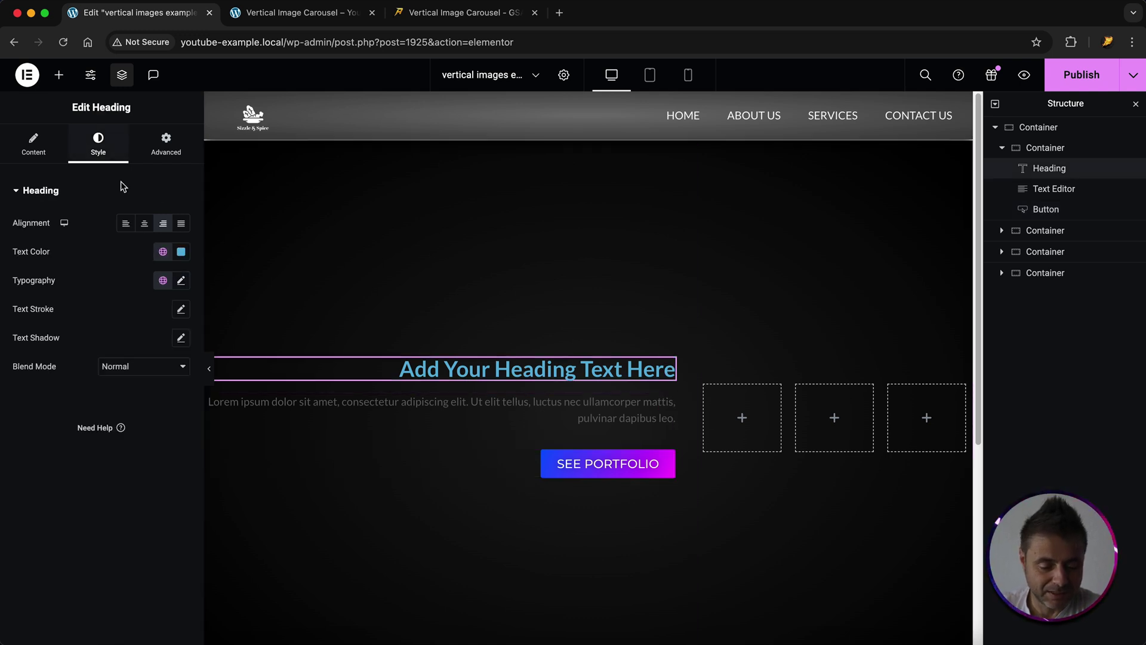
click(181, 252)
click(102, 307)
click(549, 401)
click(180, 251)
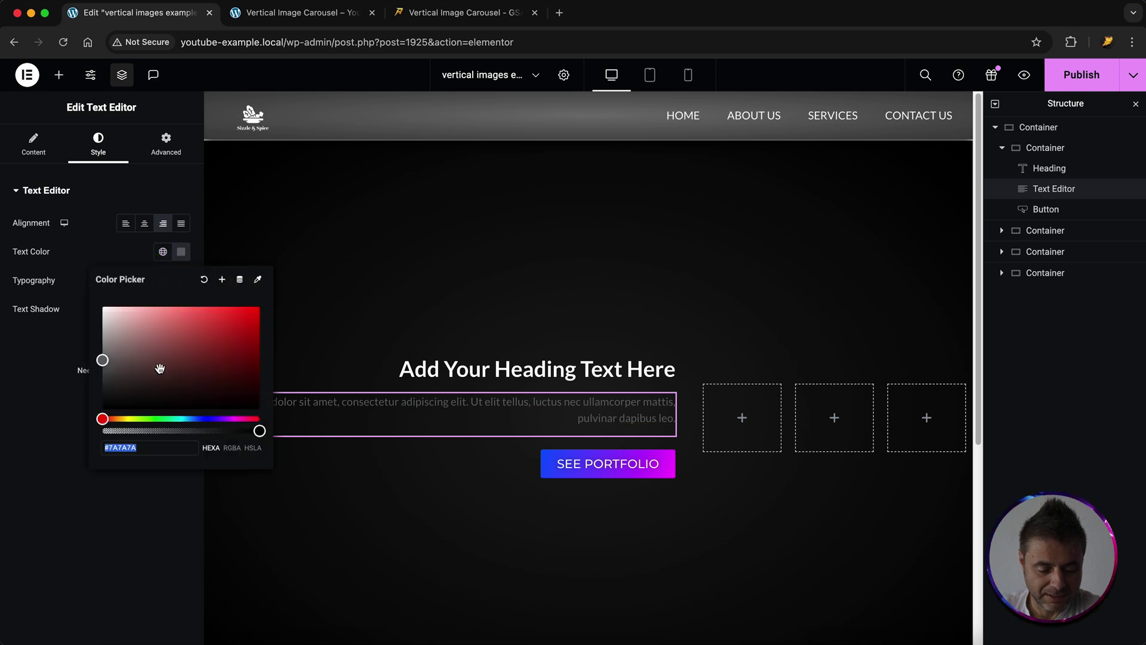
click(102, 307)
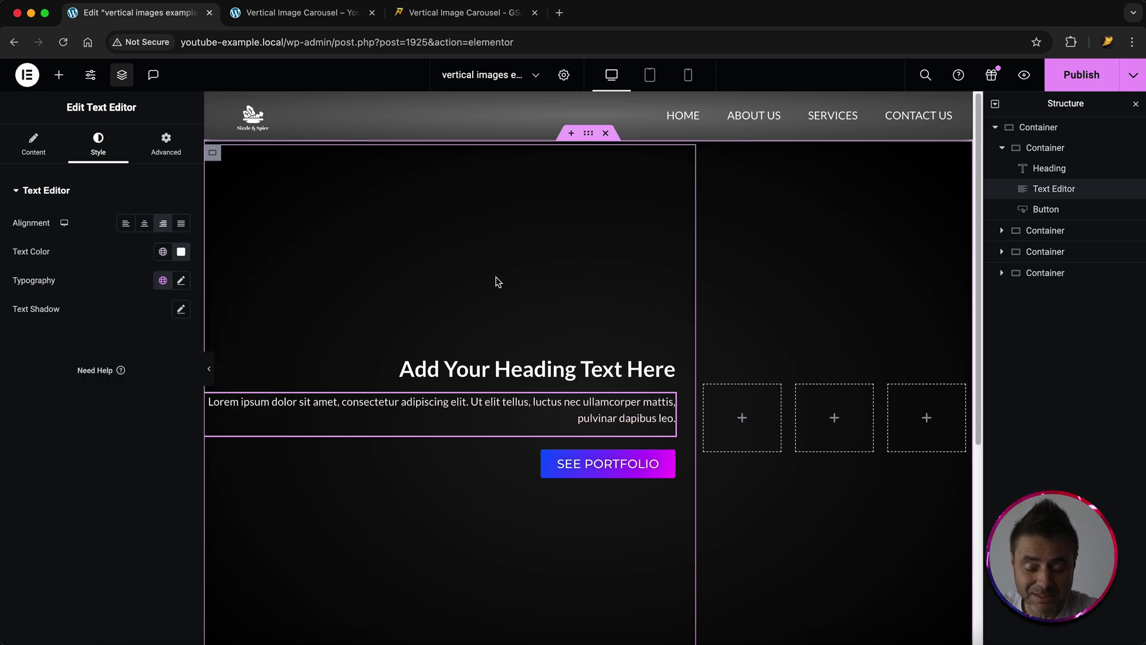
Step: Set the second inner container's width to 12% and its minimum height to 800 px
click(732, 416)
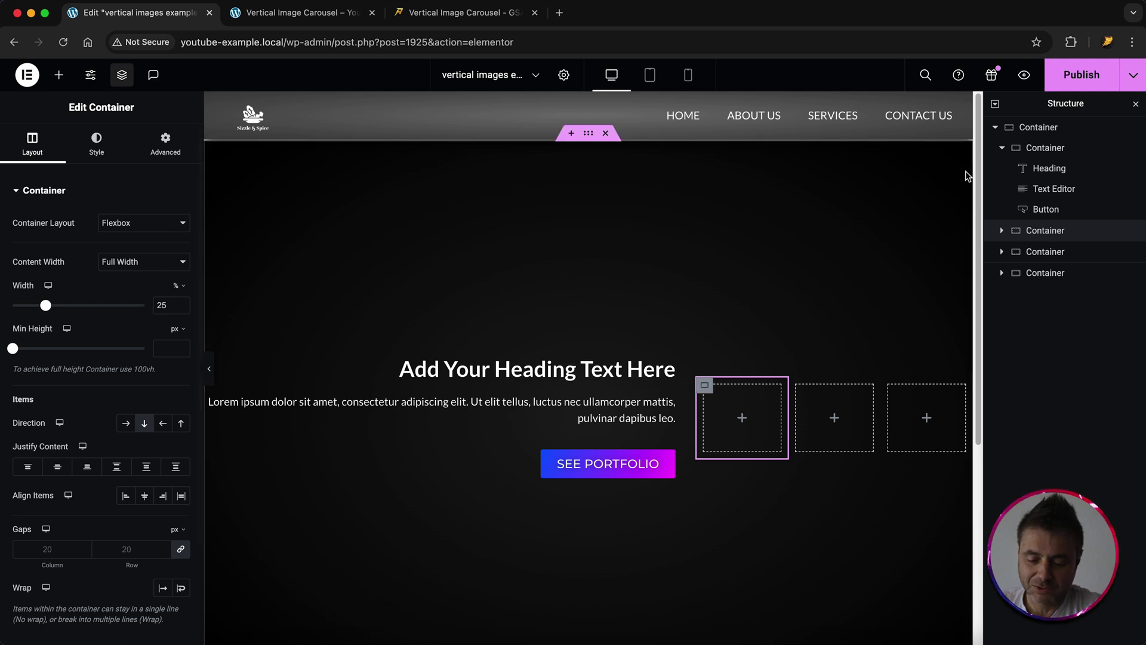
click(1052, 230)
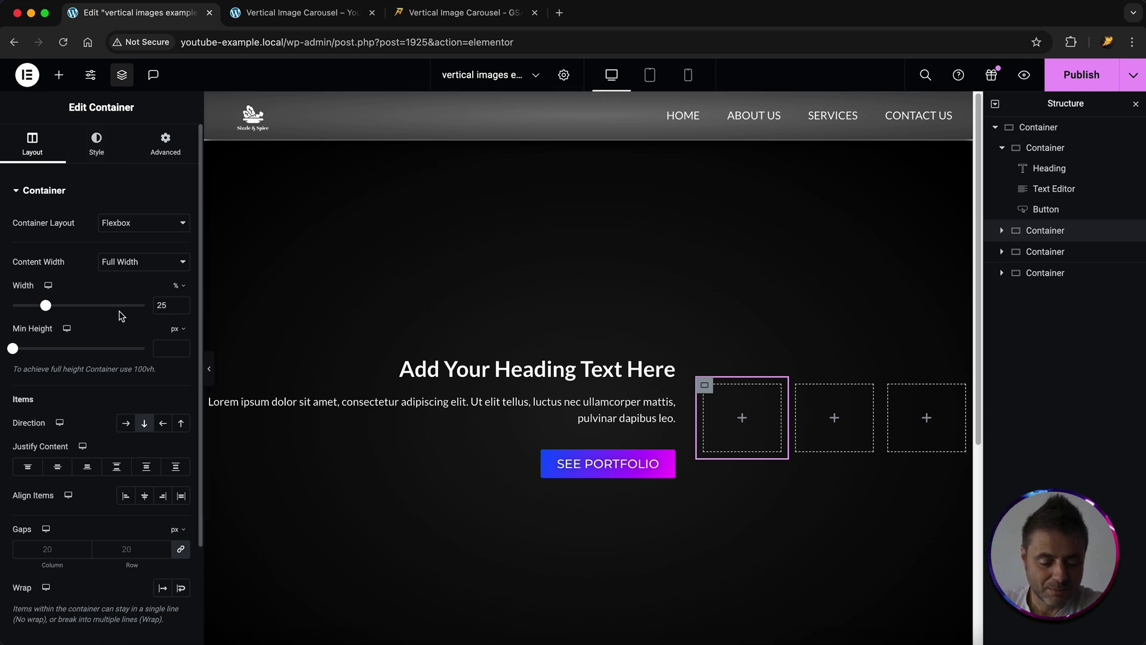
click(161, 306)
text(12)
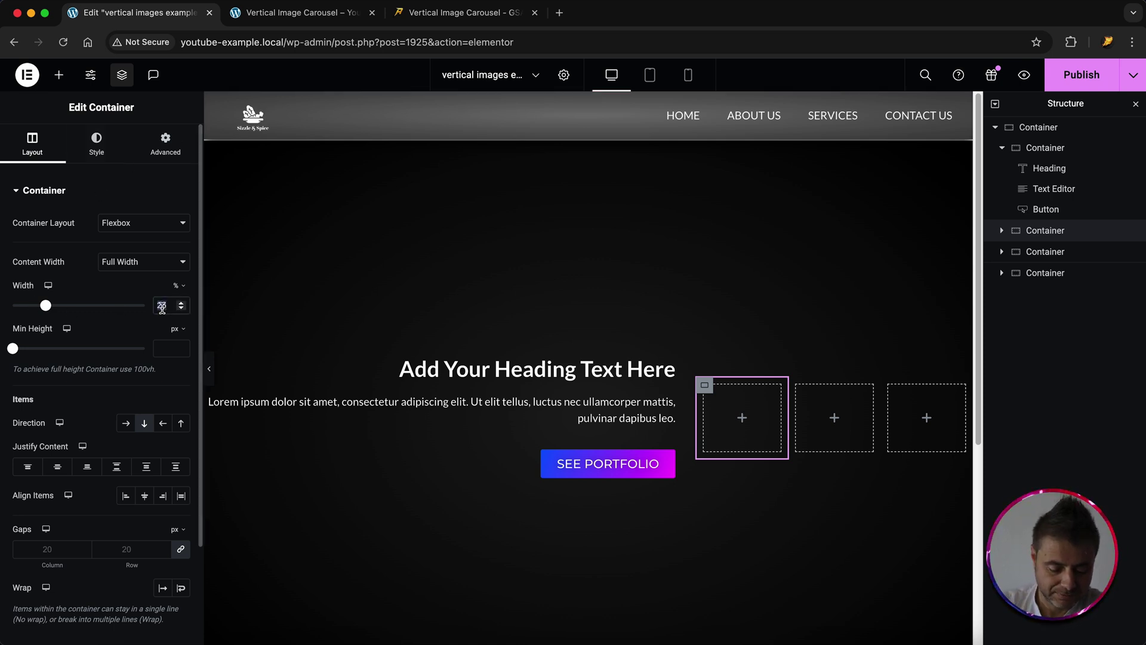
click(161, 354)
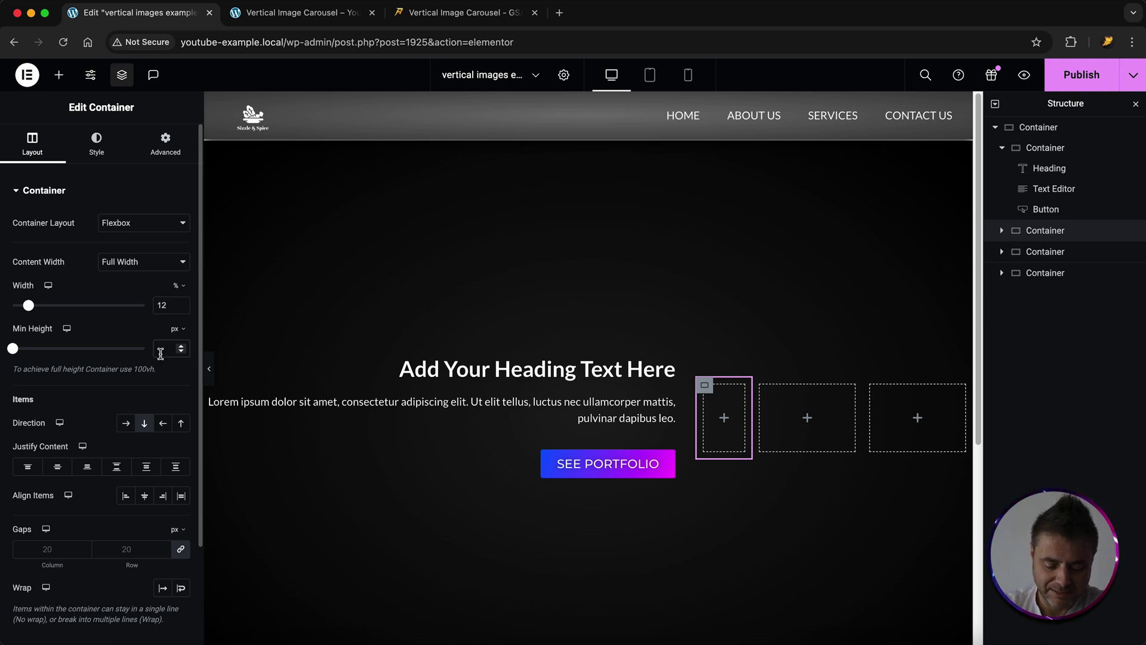
text(800)
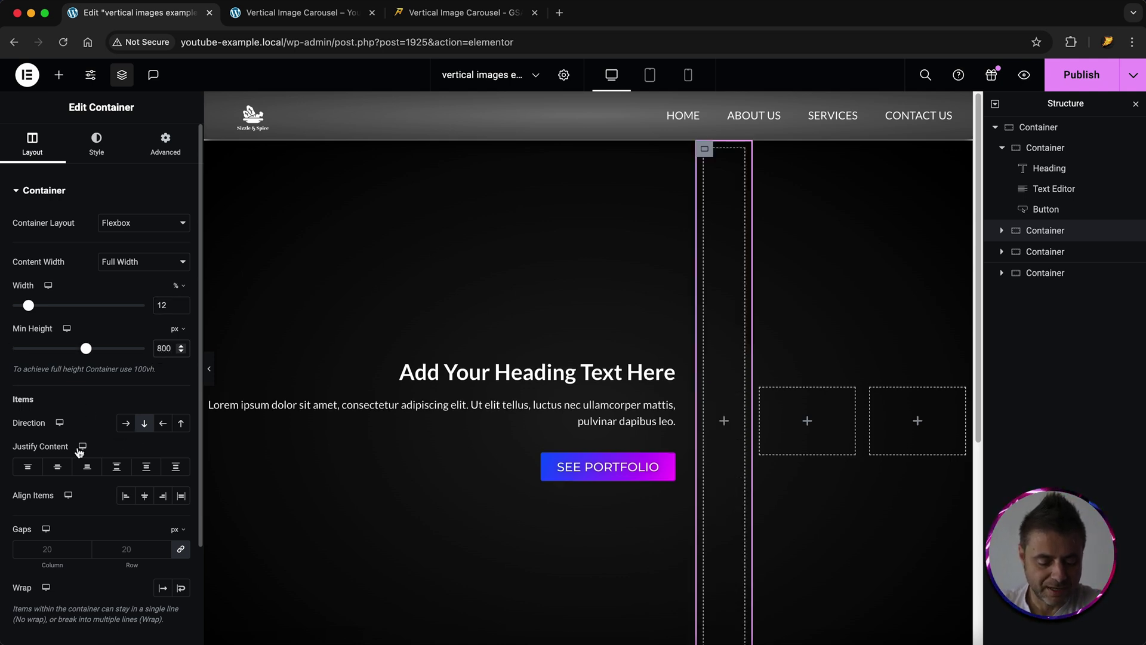
Step: Set the second inner container's overflow to Hidden
scroll(77, 558, down, 2)
click(48, 588)
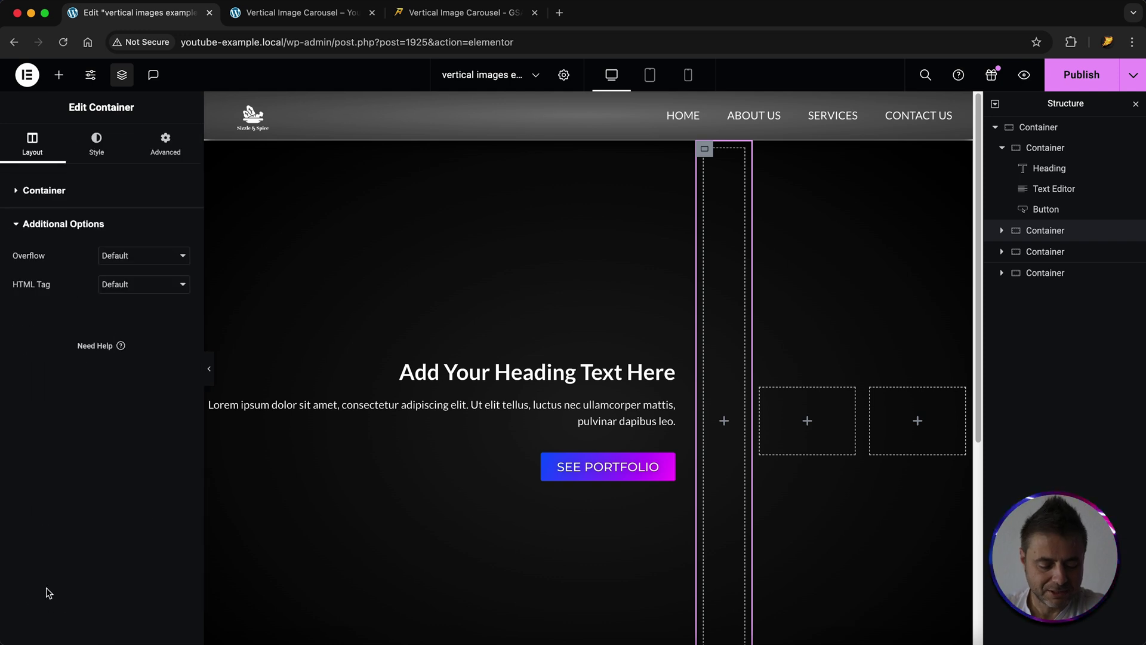
click(107, 254)
click(123, 271)
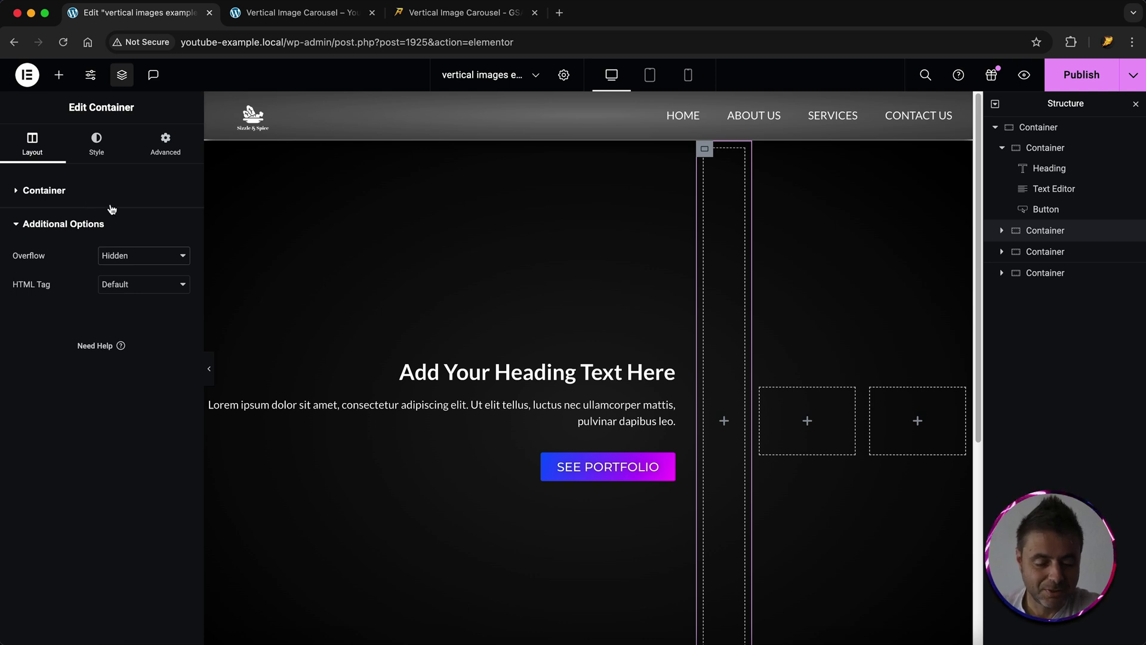
Step: Set the second inner container's padding to 0 at top and bottom and 5 px on the right and left
click(167, 154)
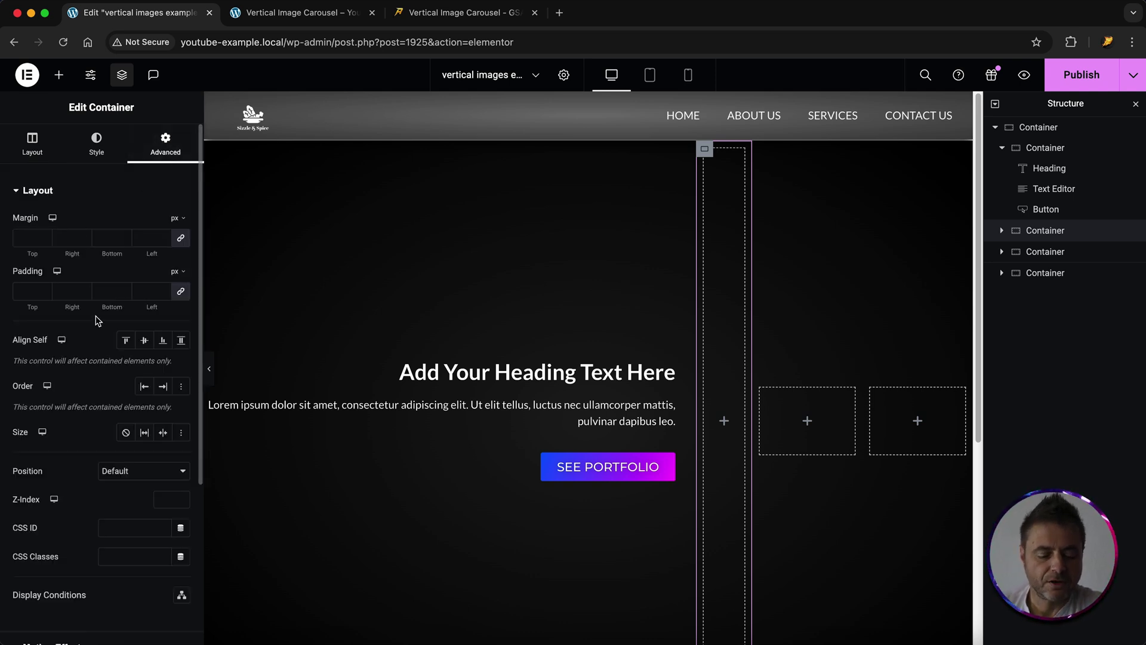
text(0)
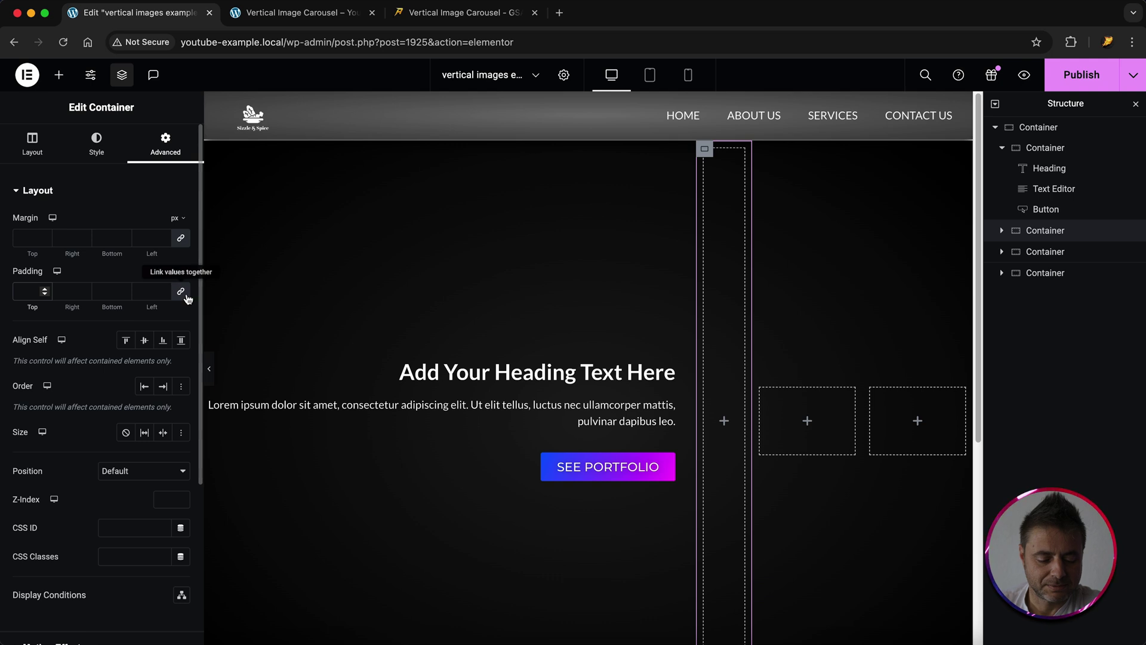
click(180, 292)
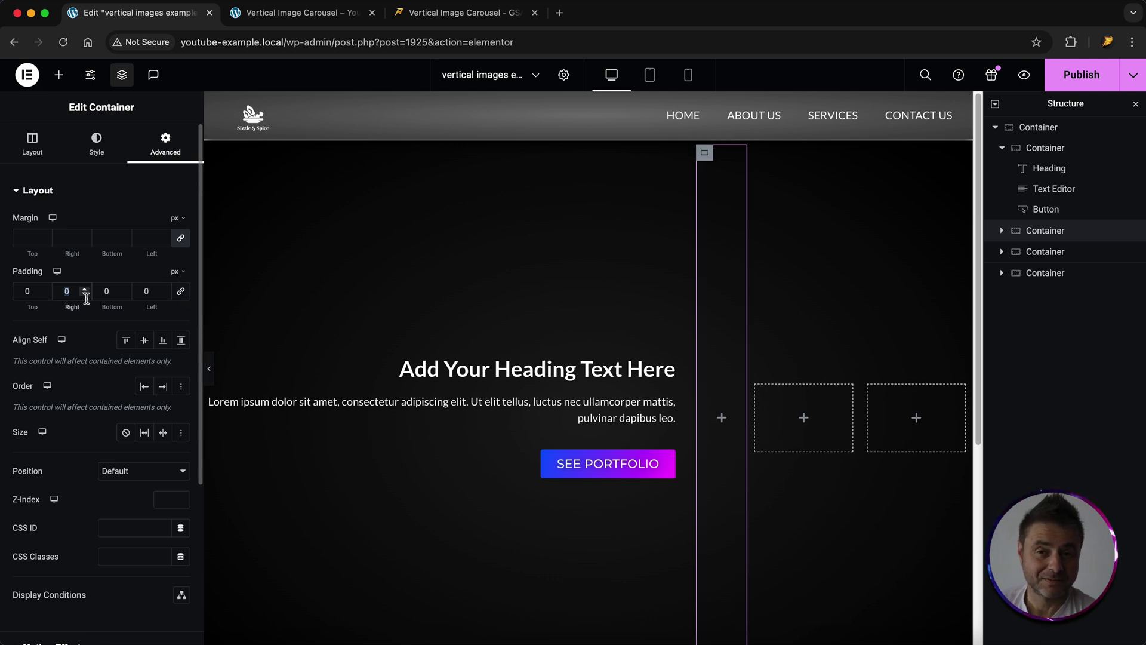
text(5)
key(Tab)
key(Tab)
text(5)
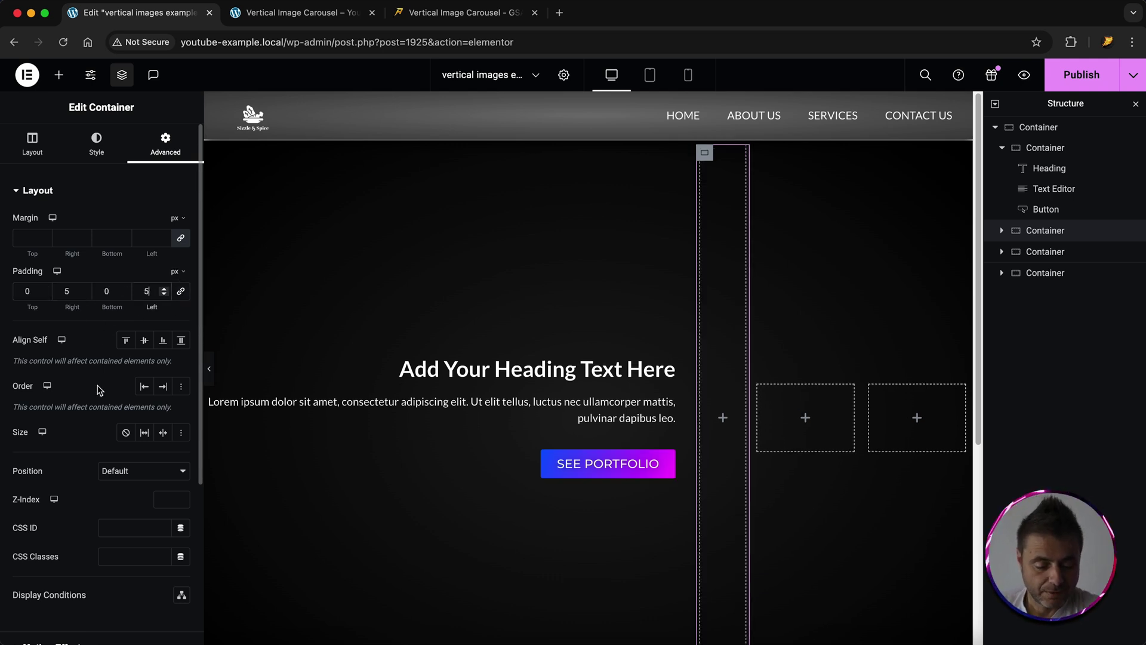
Step: Set the second inner container's size to Grow and give it the CSS ID column1
click(144, 438)
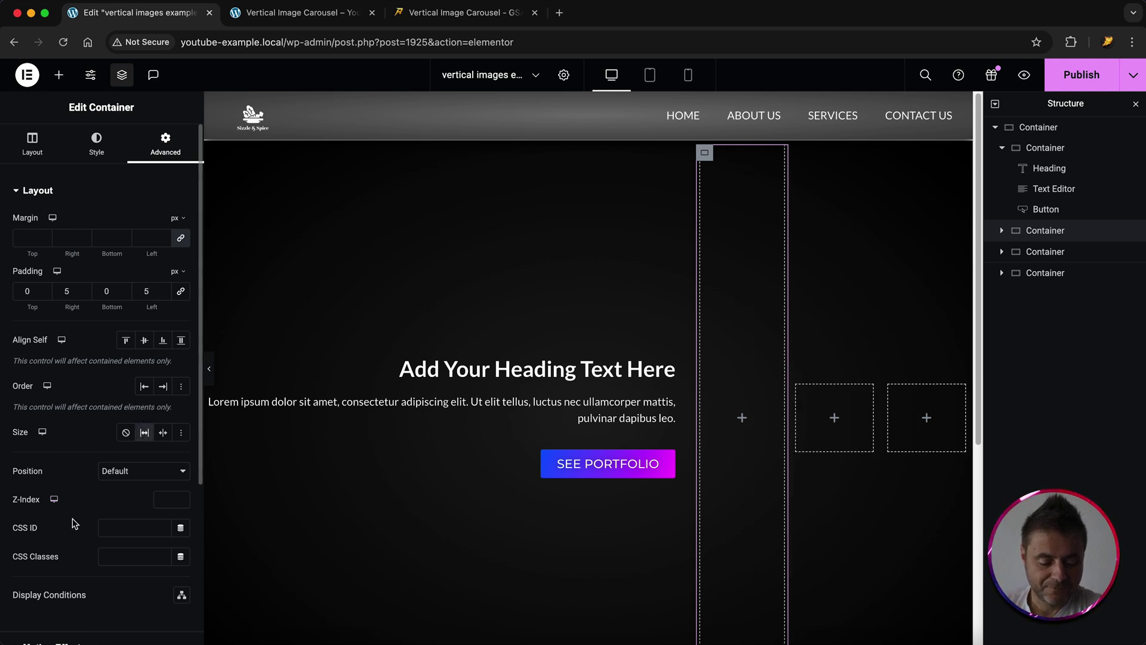
click(127, 529)
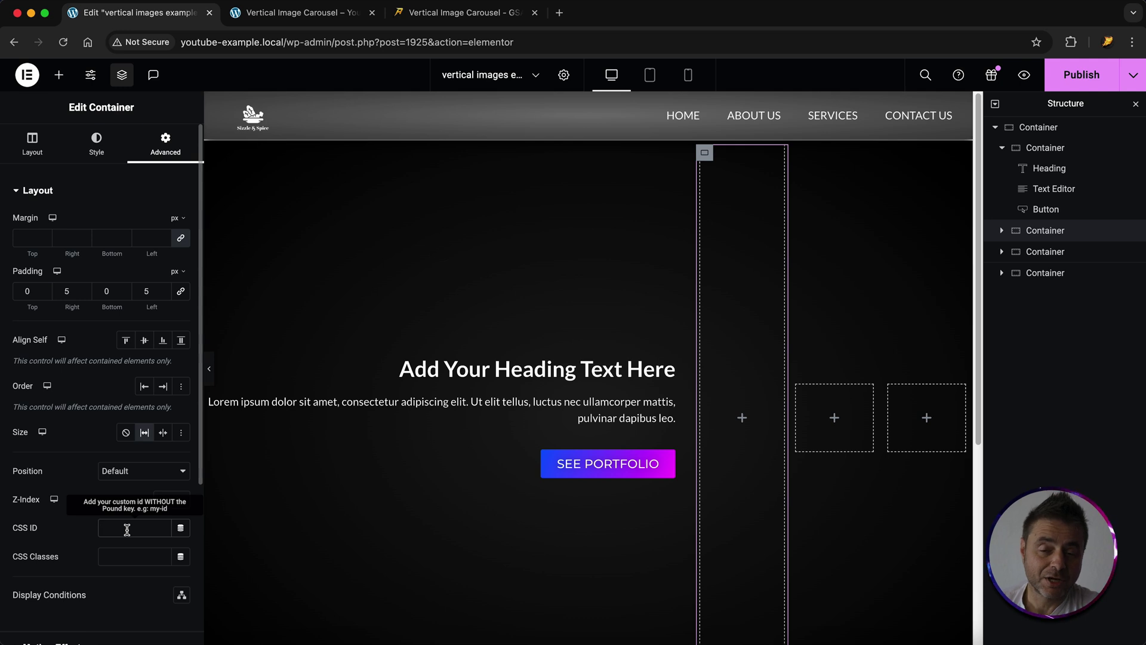
text(column1)
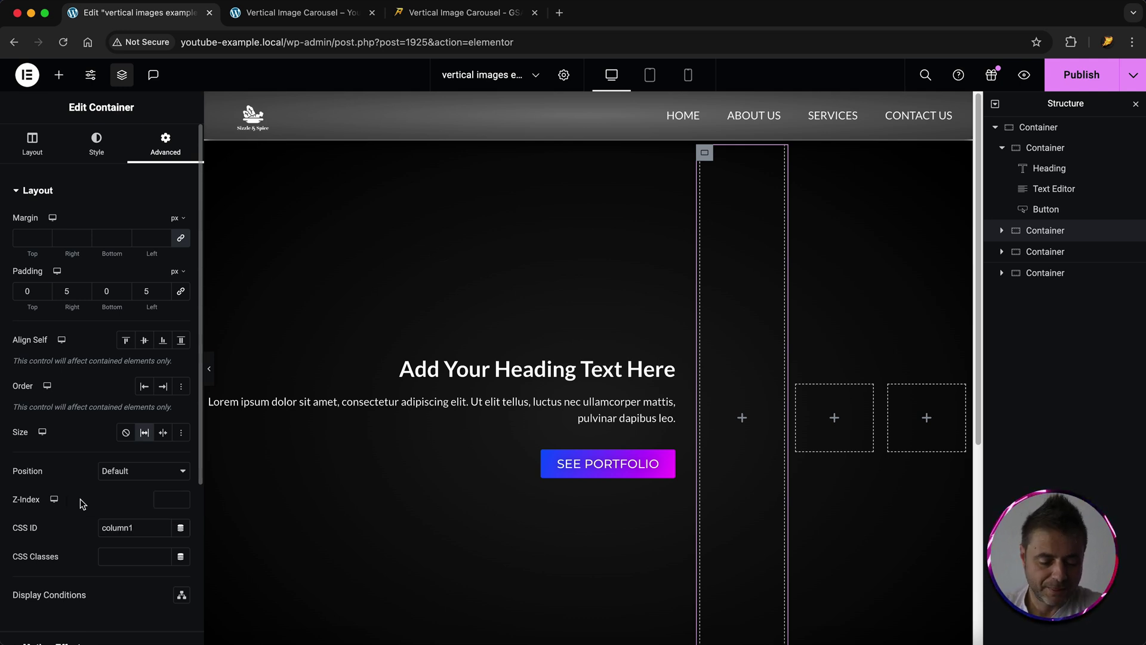
Step: Copy the column 1 container's CSS code from the blog post and paste it into the second inner container's custom CSS
scroll(80, 499, down, 5)
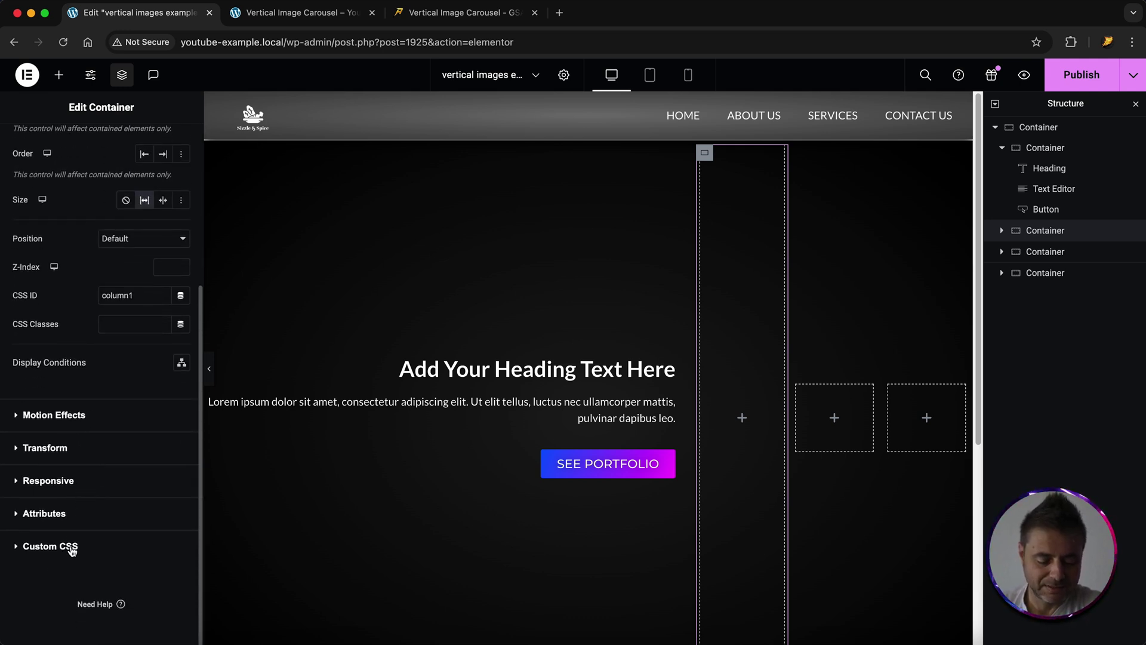
click(50, 547)
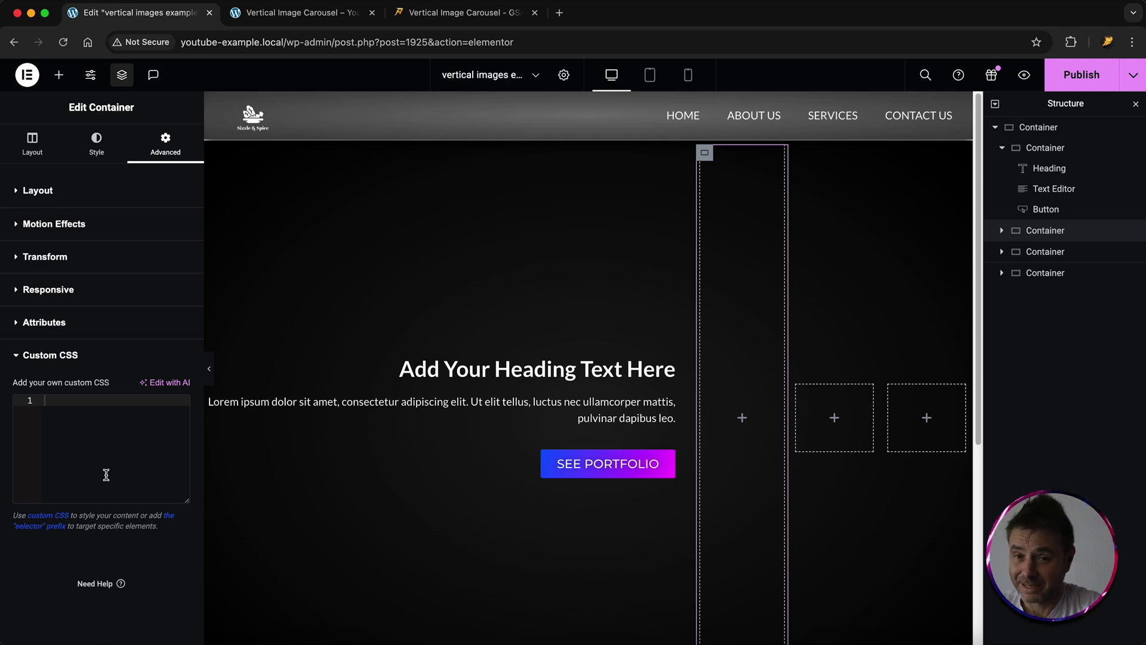
key(super+3)
scroll(401, 338, down, 5)
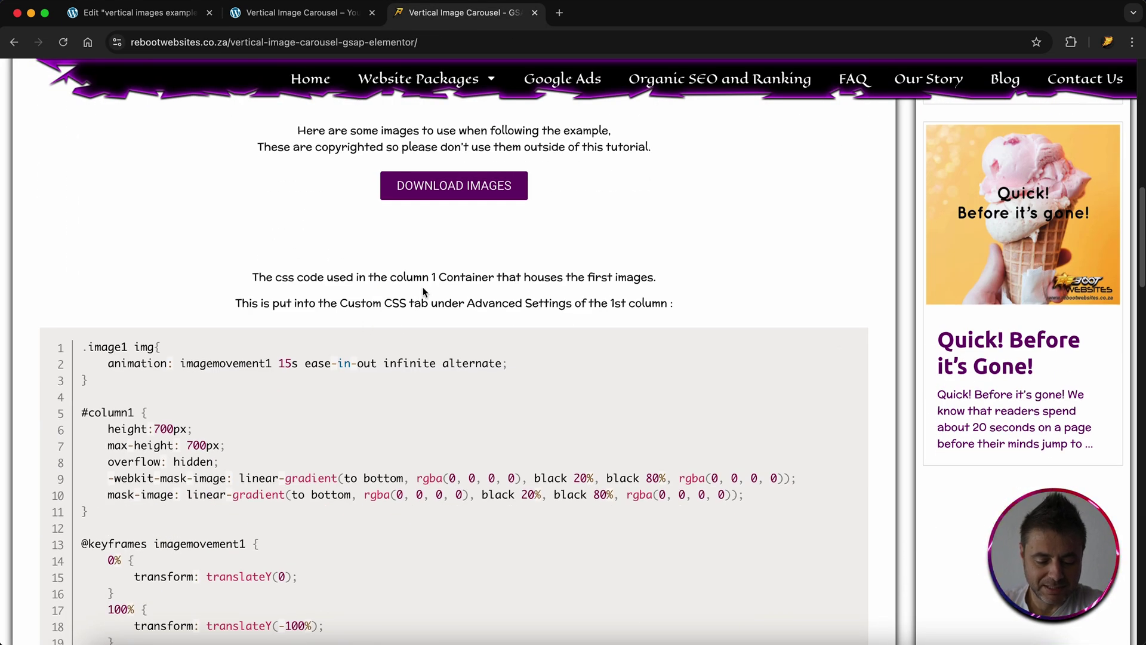
drag(388, 277, 503, 293)
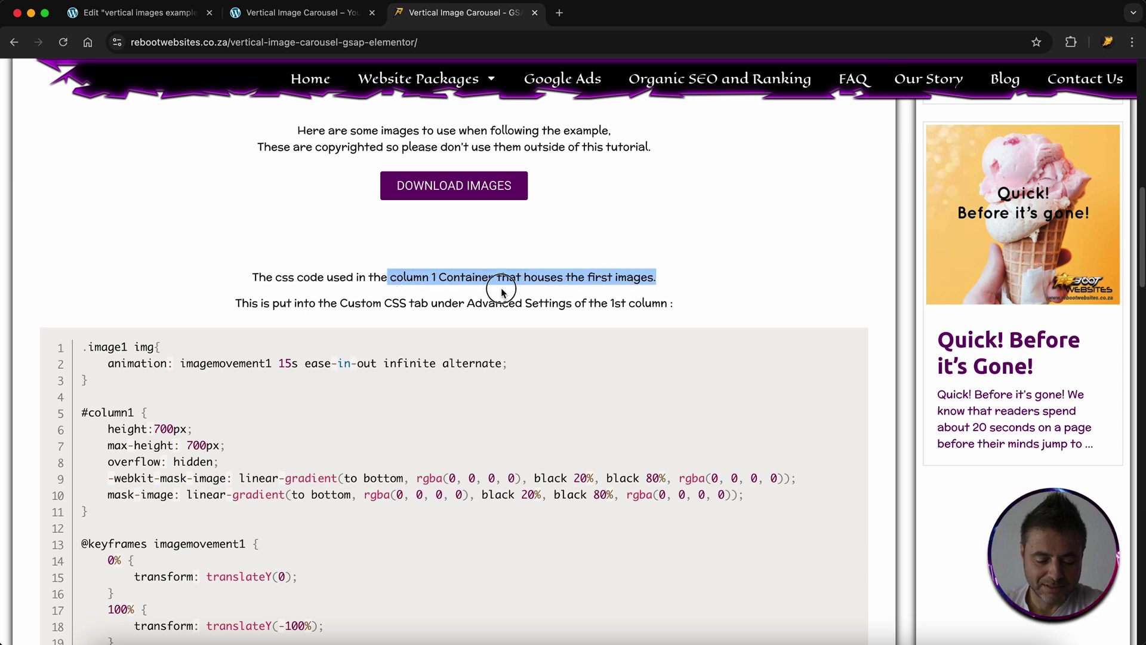
click(306, 275)
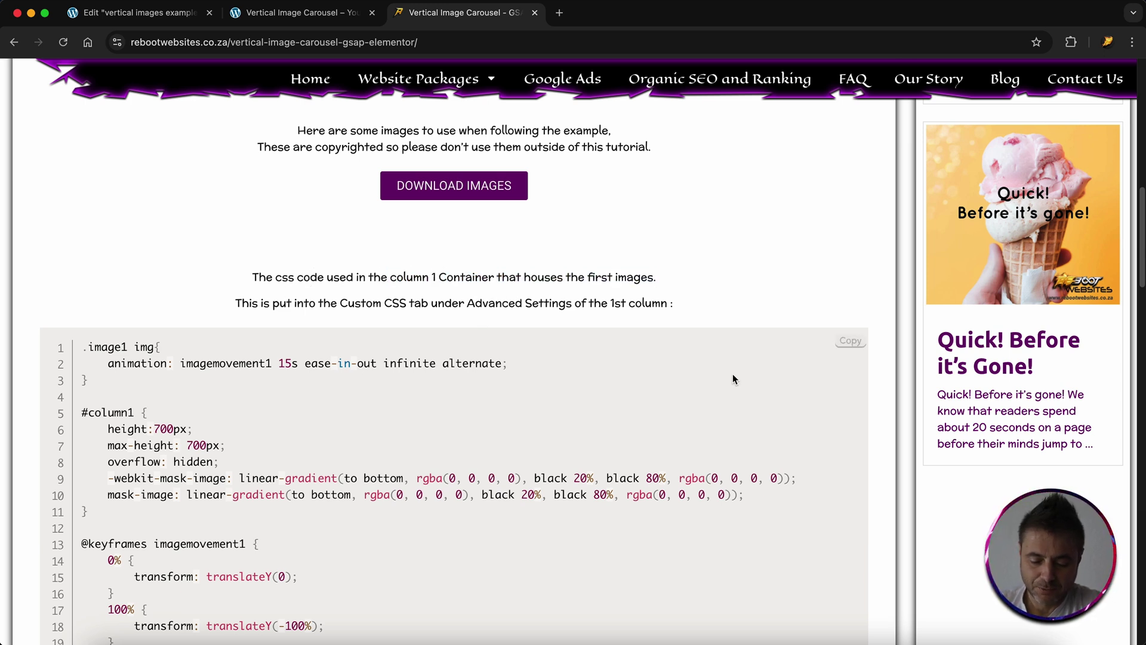
click(852, 345)
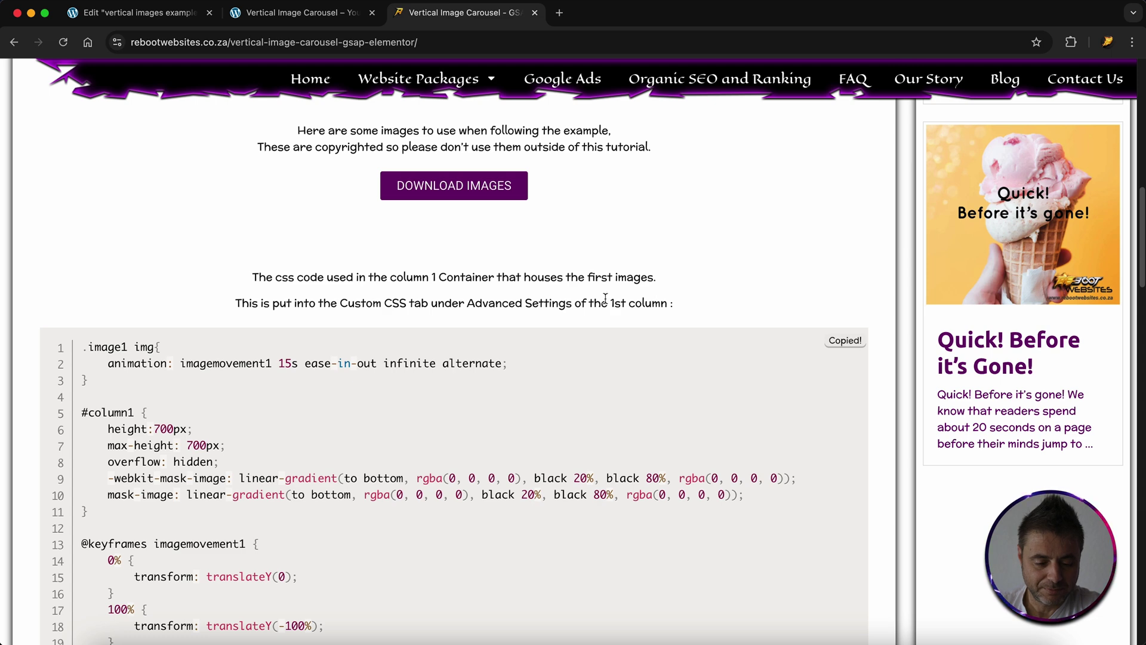
click(140, 12)
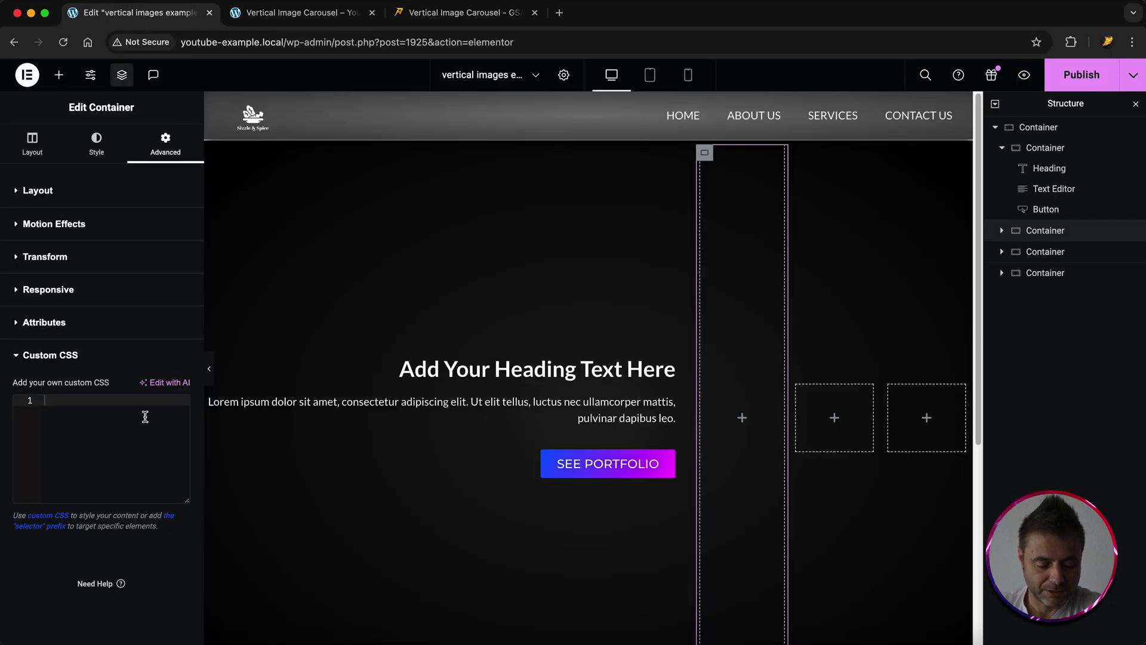
right_click(138, 418)
click(160, 389)
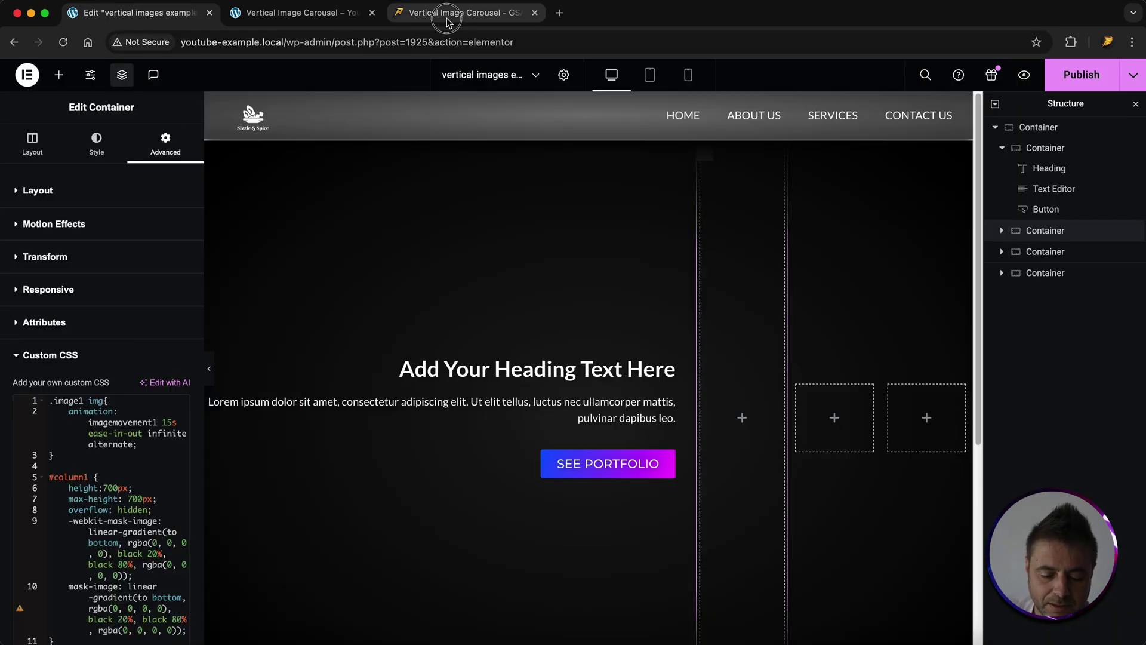
Step: Review the blog post's column 1 CSS code, including the image animation, the mask and the keyframes
click(454, 13)
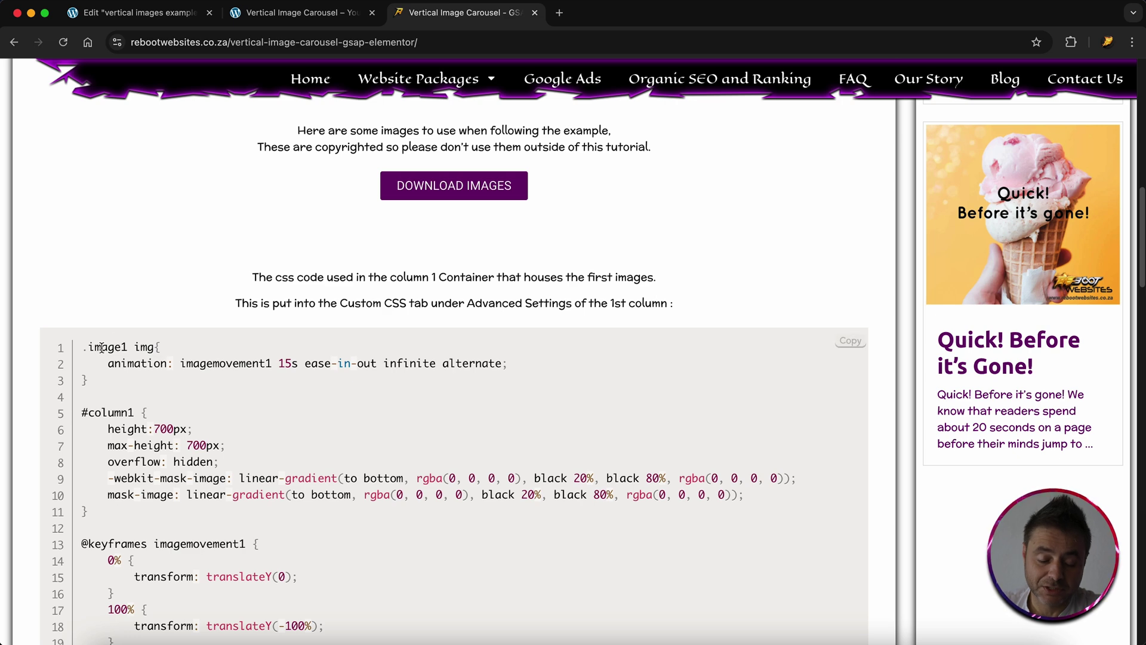
scroll(195, 297, down, 2)
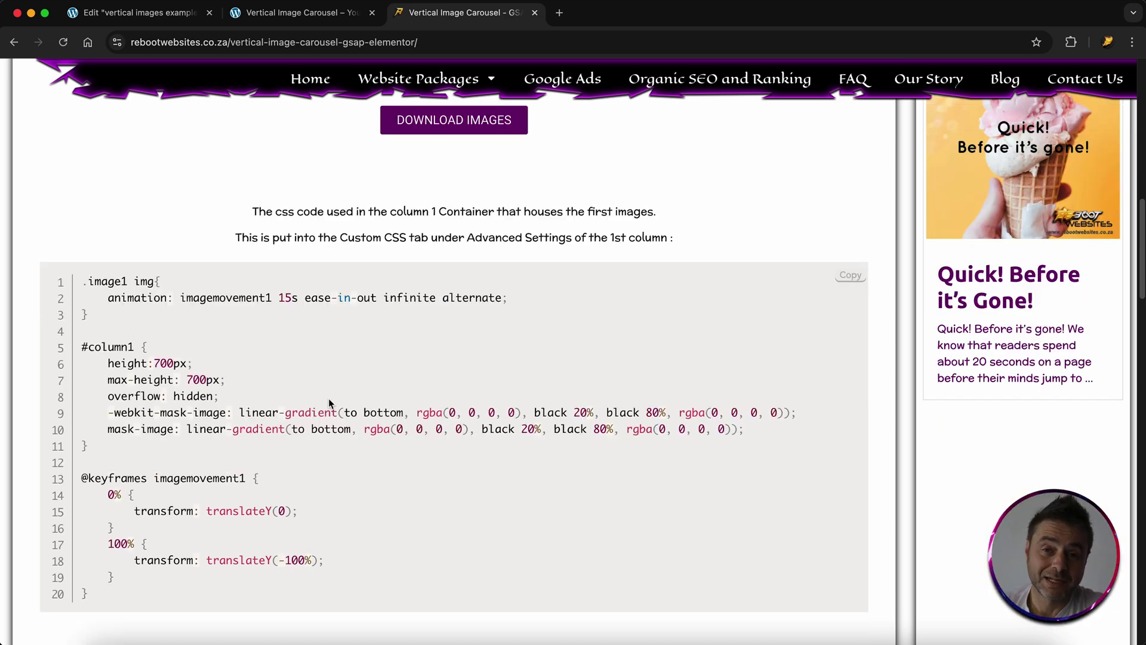
Step: Compare the finished carousel preview with the blog post's CSS code for the first image column
click(318, 27)
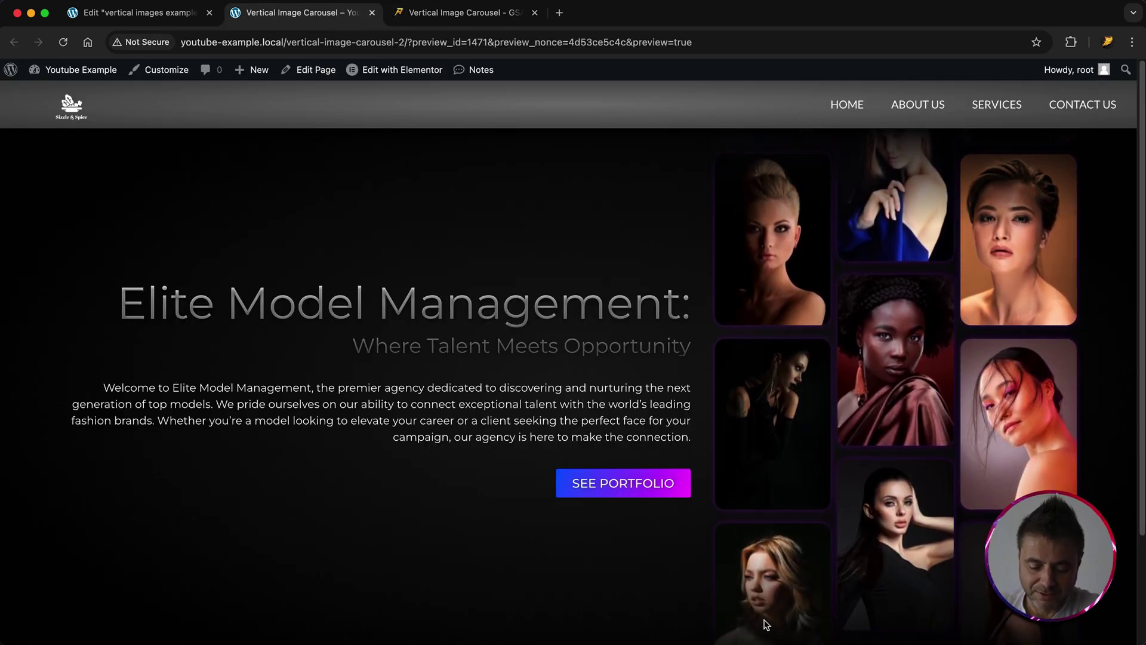
click(424, 13)
scroll(417, 277, down, 5)
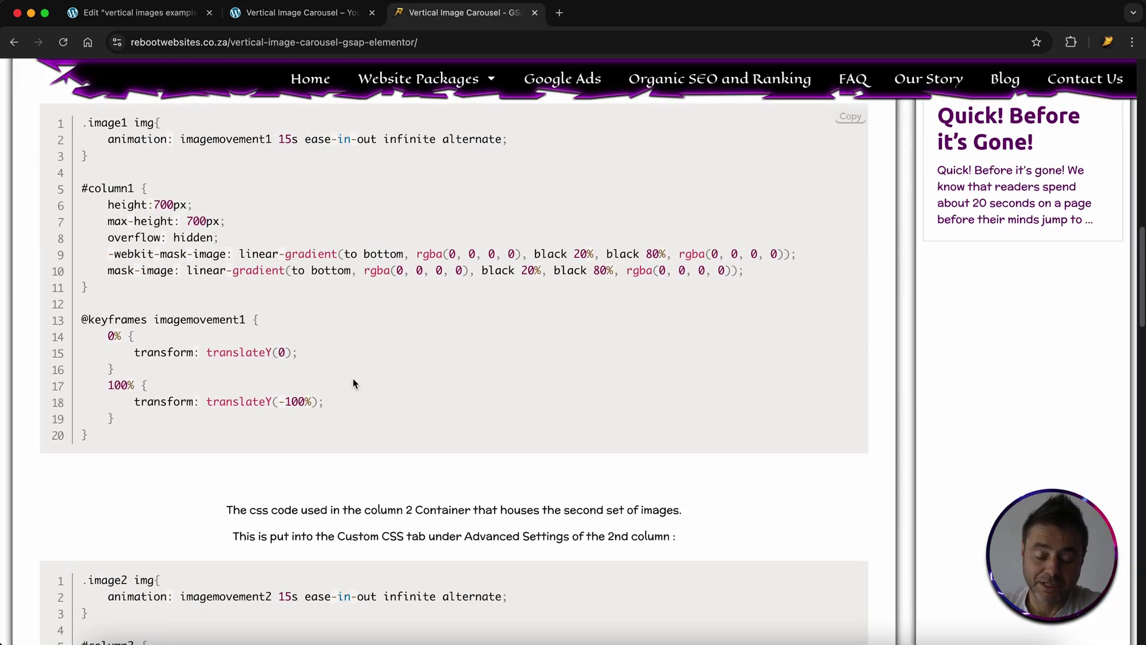
scroll(356, 381, up, 3)
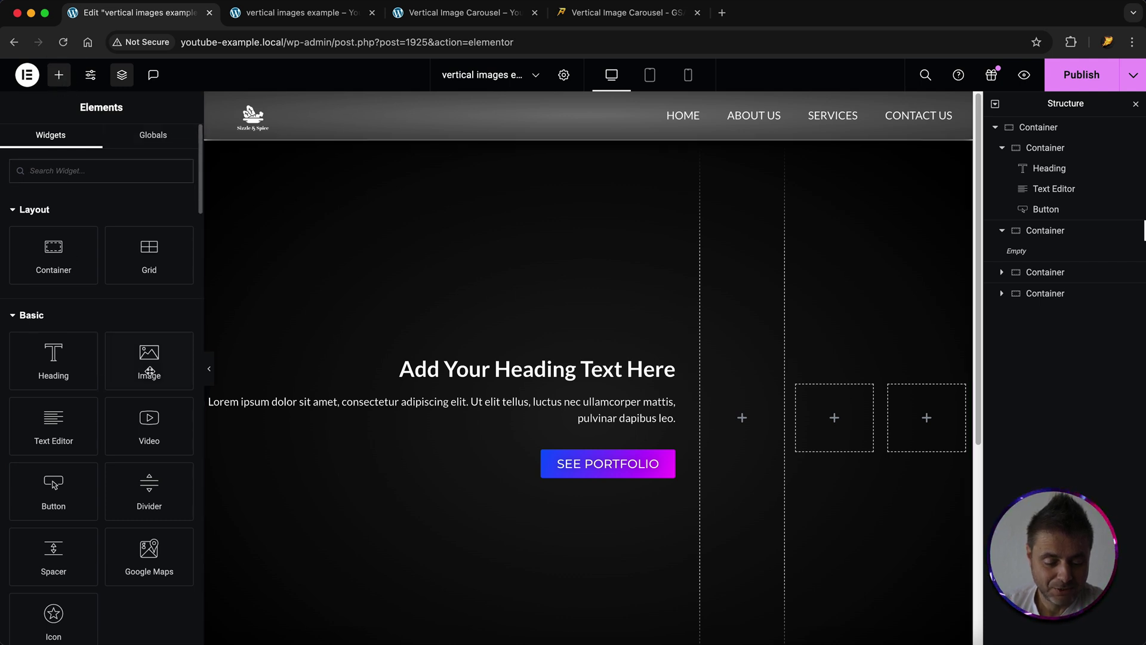
Step: Add an Image widget to the second inner container, using the library's first photo, the blonde woman in a black dress
drag(151, 369, 753, 431)
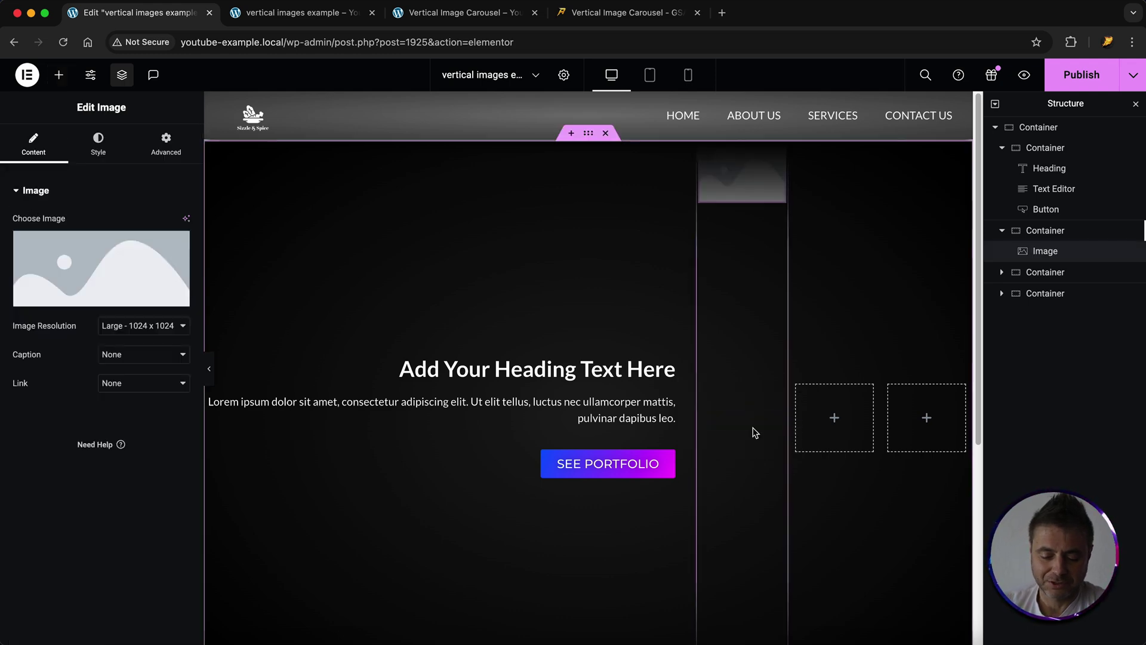
click(105, 244)
click(229, 250)
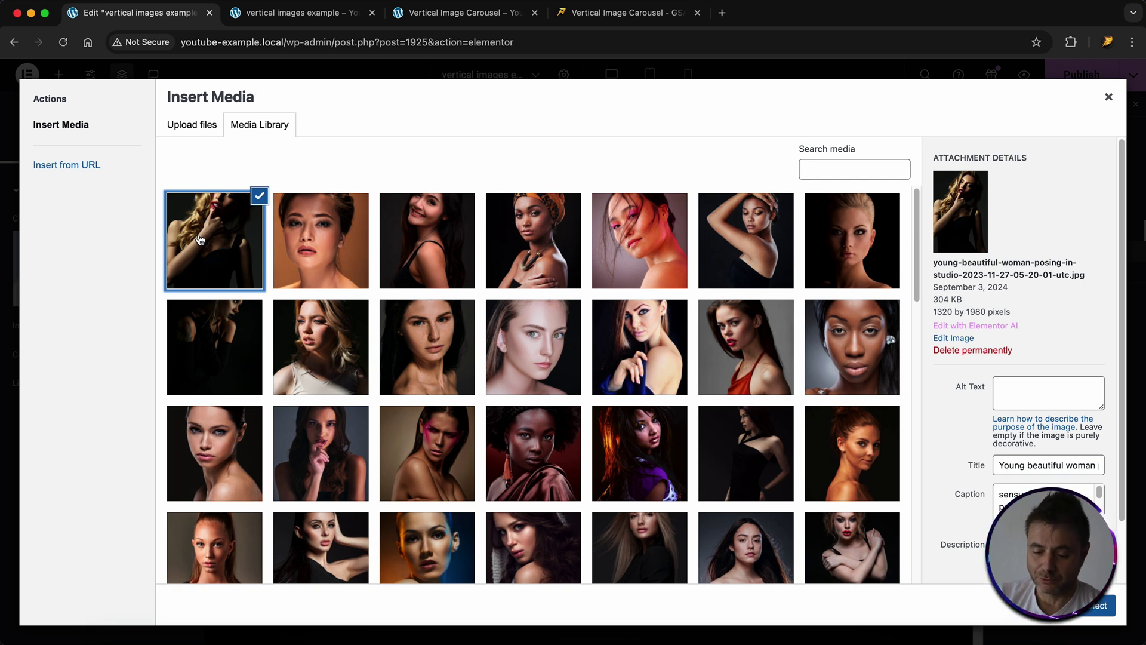
click(1101, 605)
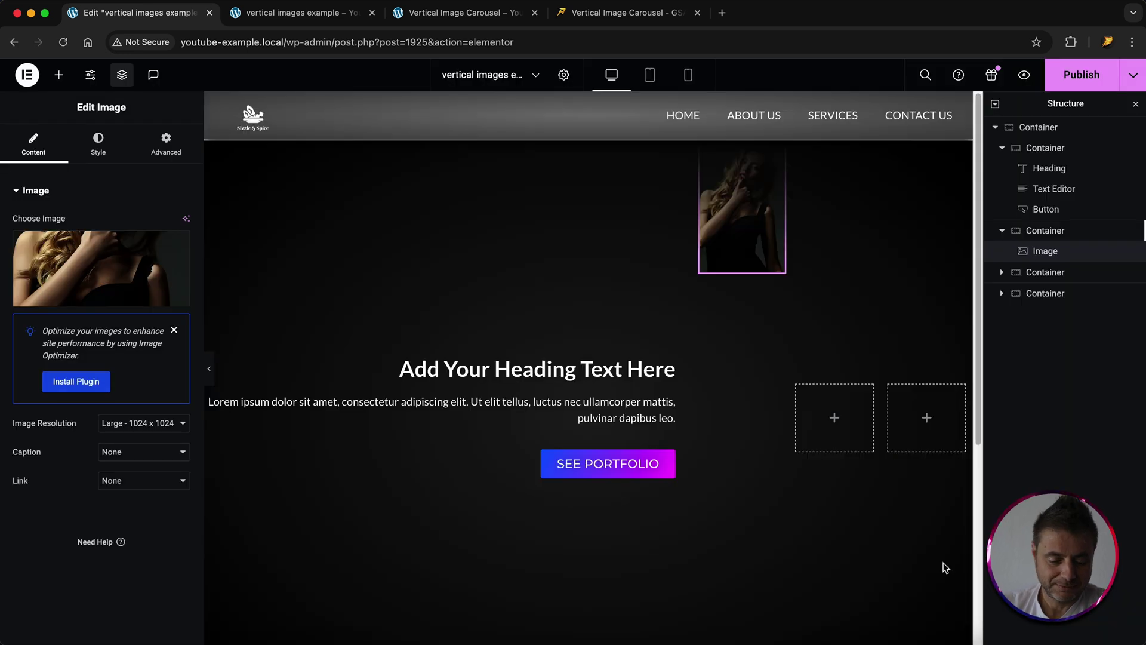
Step: Set the image resolution to Custom with a width of 179 and a height of 250
click(119, 423)
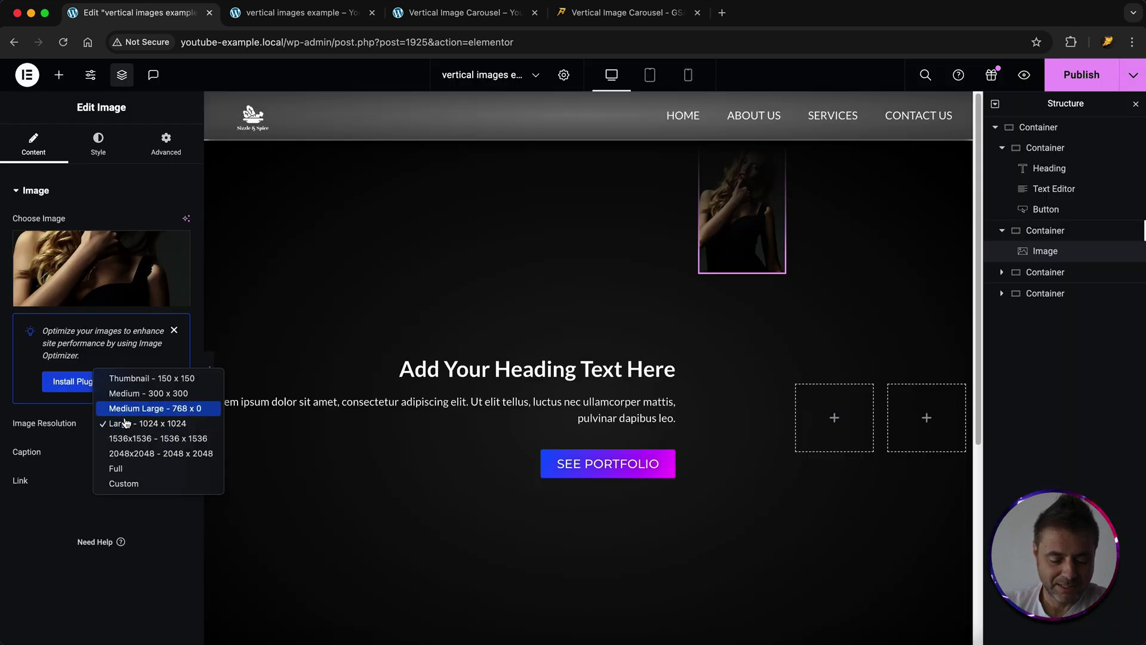
click(120, 467)
key(c)
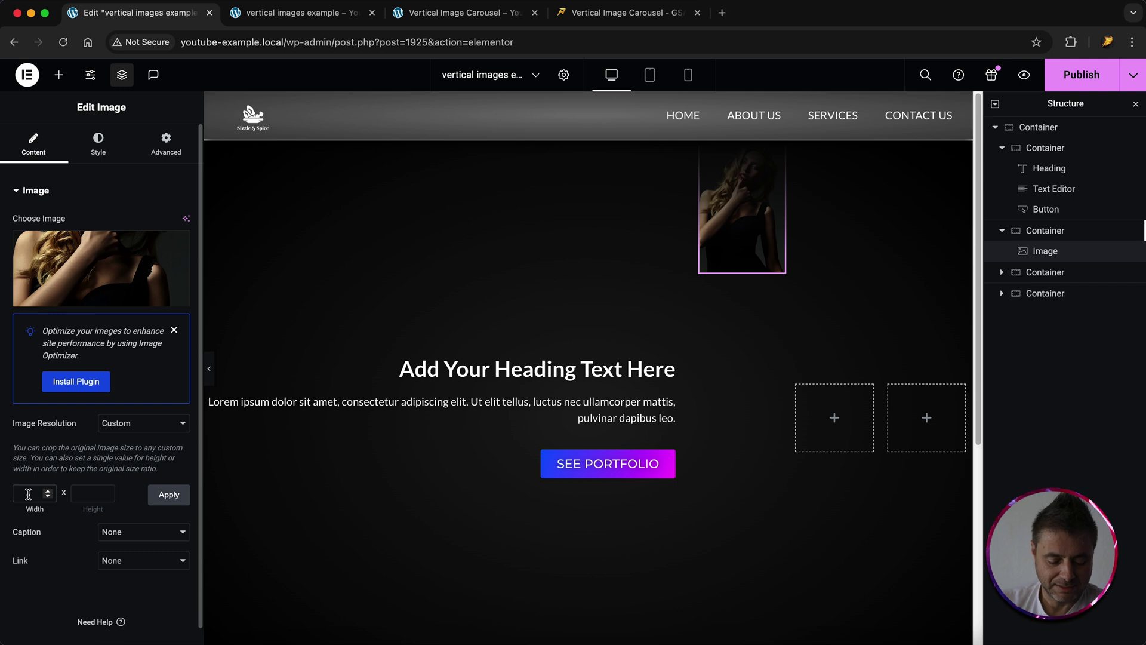
click(84, 495)
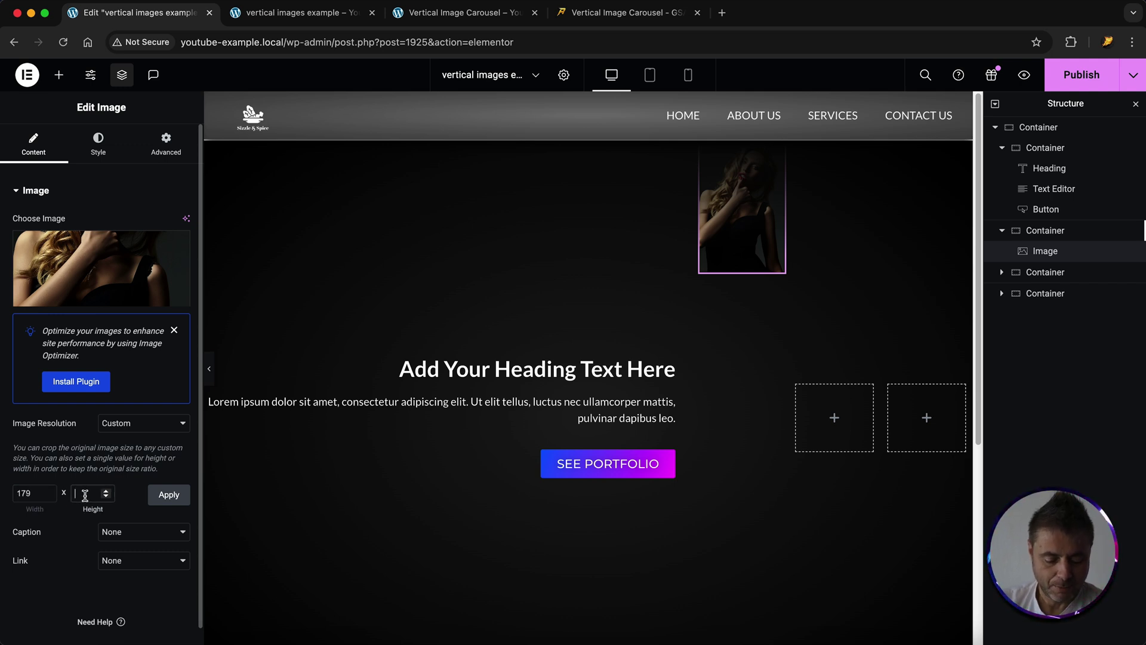
text(250)
Step: Give the image a border radius of 5 px and a box shadow with blur 9 and color rgba(160, 32, 240, 0.57)
click(98, 143)
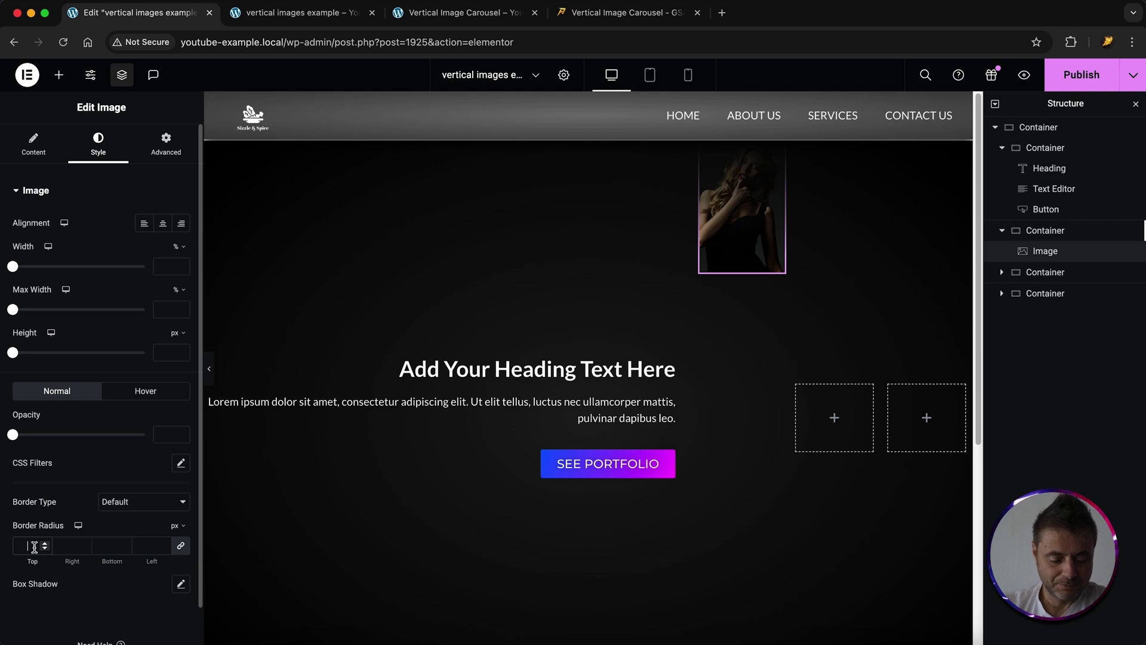
text(5)
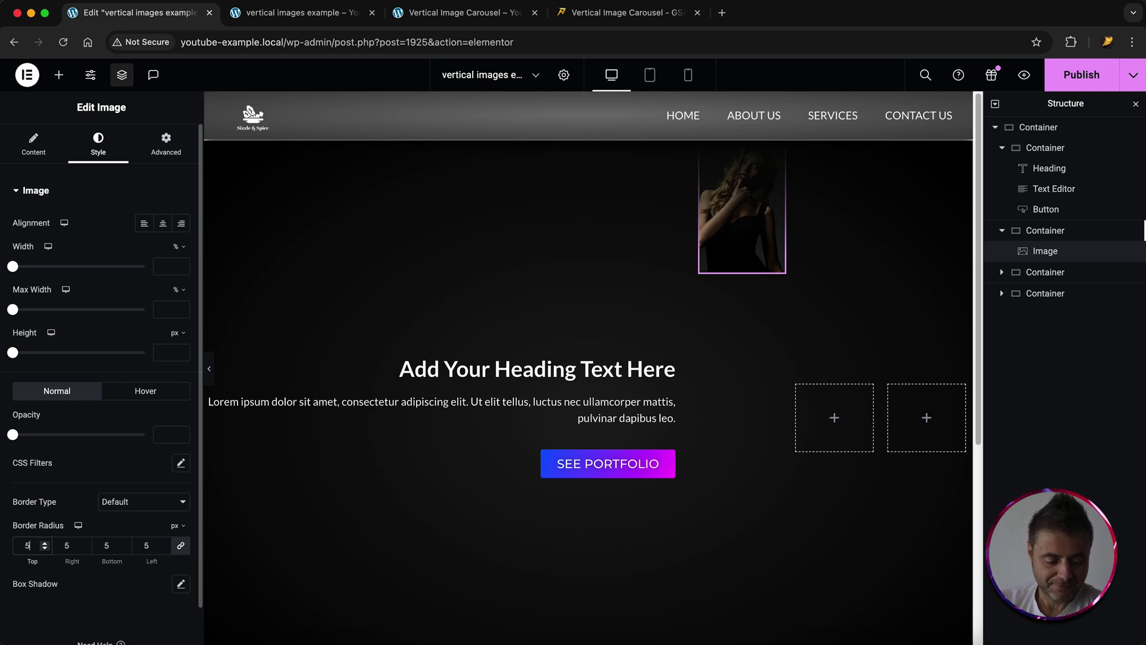
click(181, 584)
scroll(159, 582, down, 3)
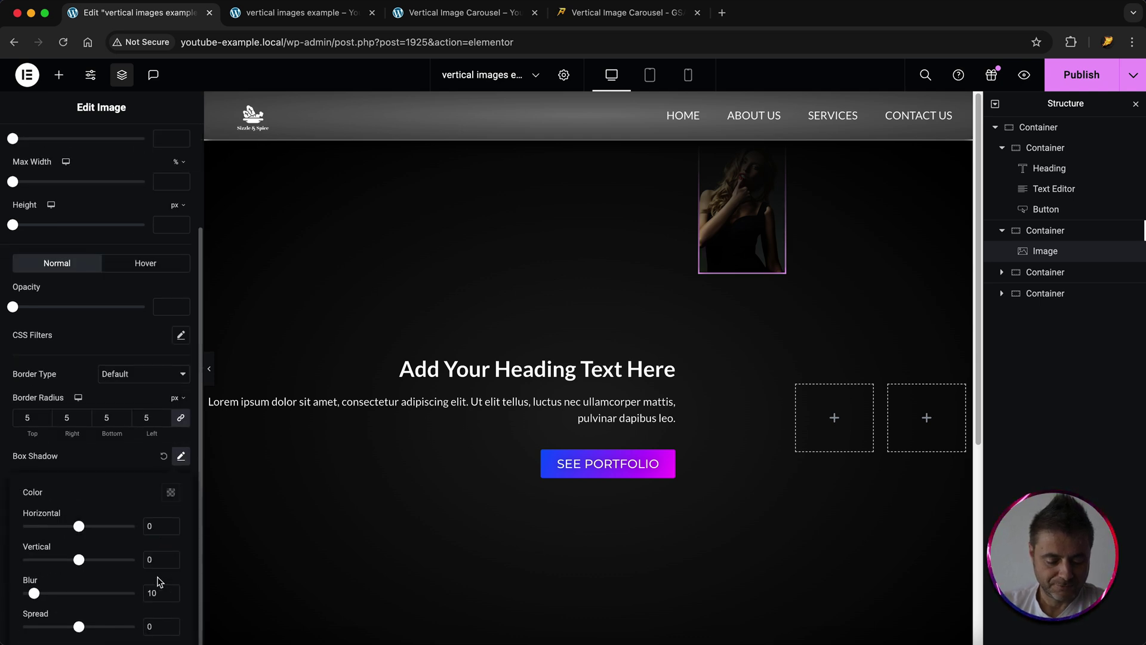
double_click(158, 594)
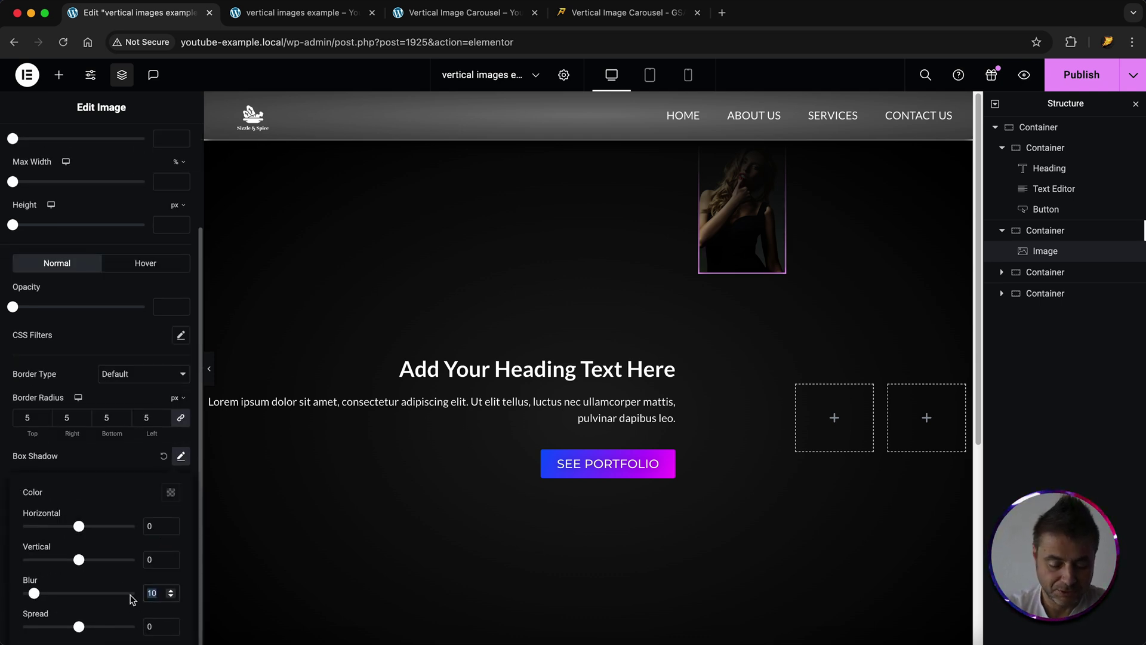
click(171, 492)
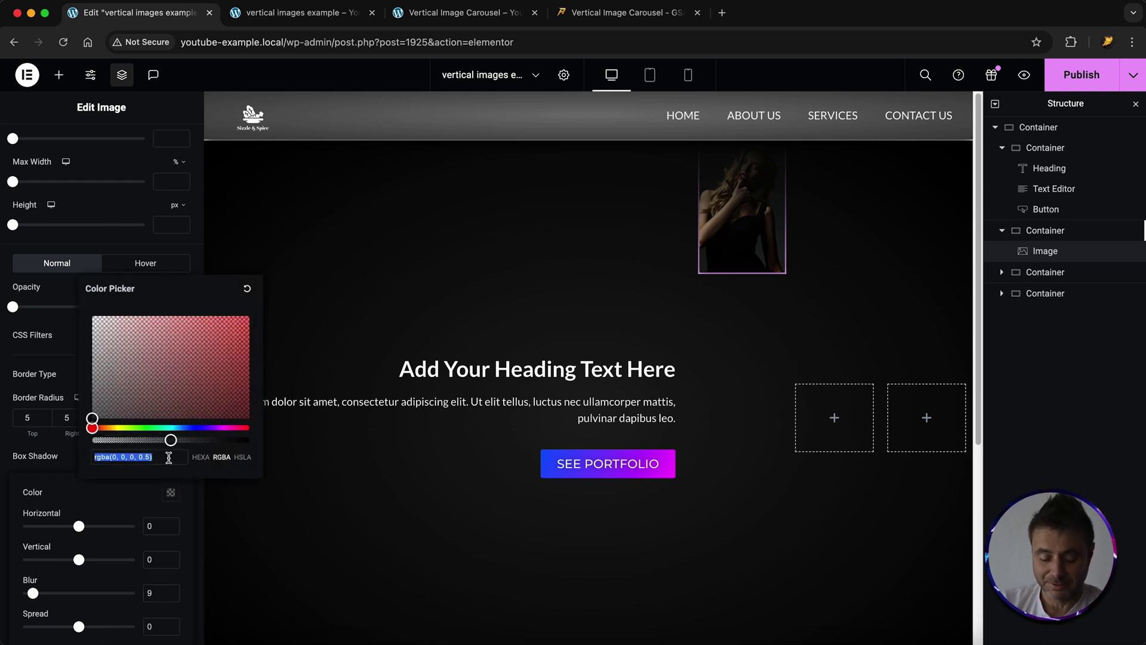
text(rgba(160, 32, 240, 0.57))
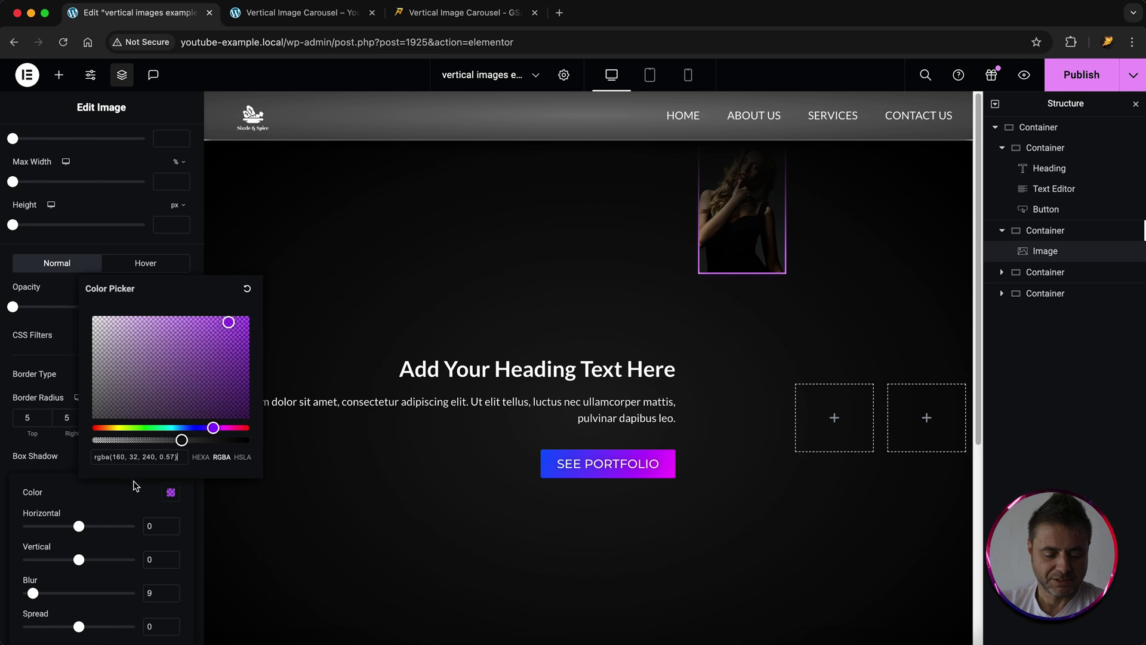
click(108, 496)
click(103, 464)
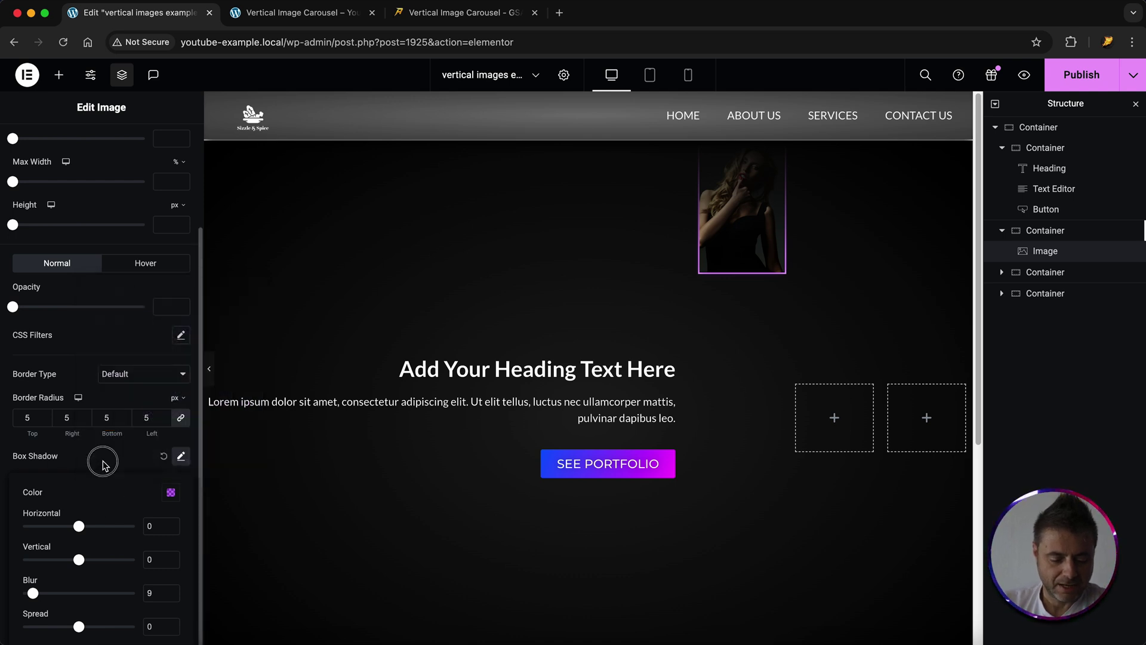
scroll(103, 466, up, 3)
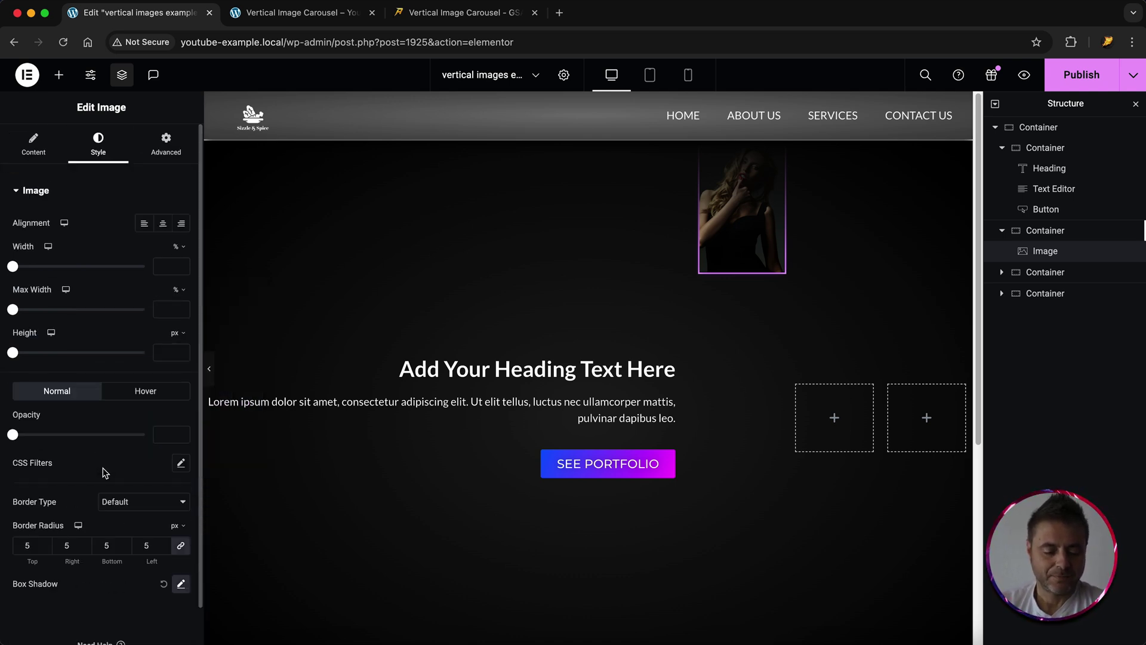
Step: Assign the CSS class image1 to the image
click(173, 148)
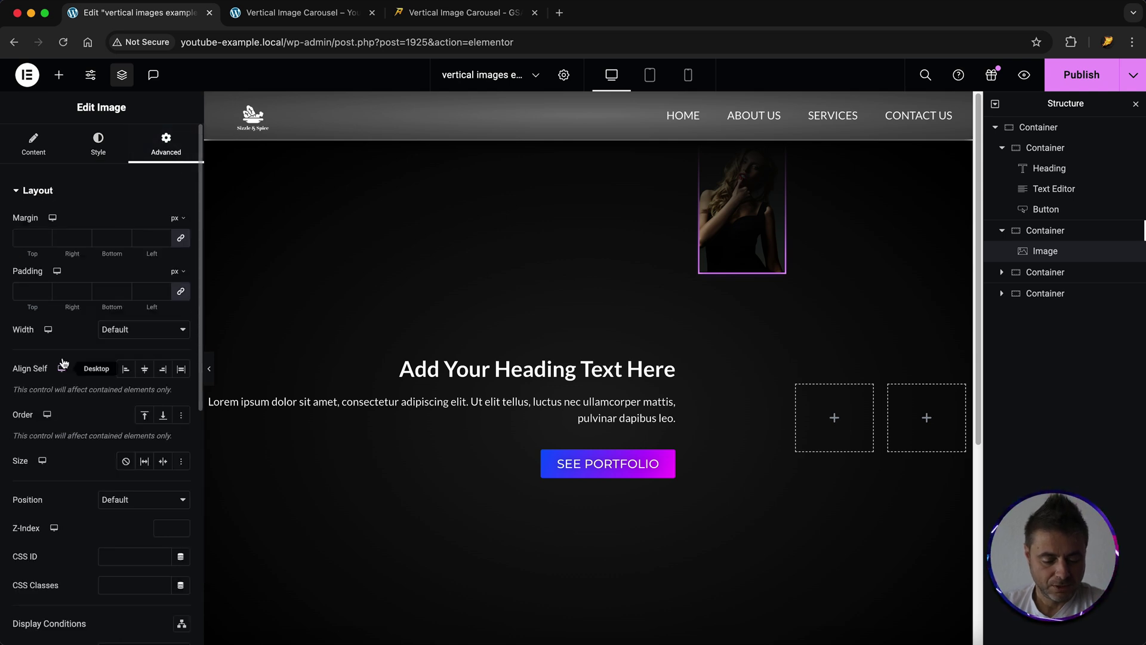
click(111, 587)
text(image1)
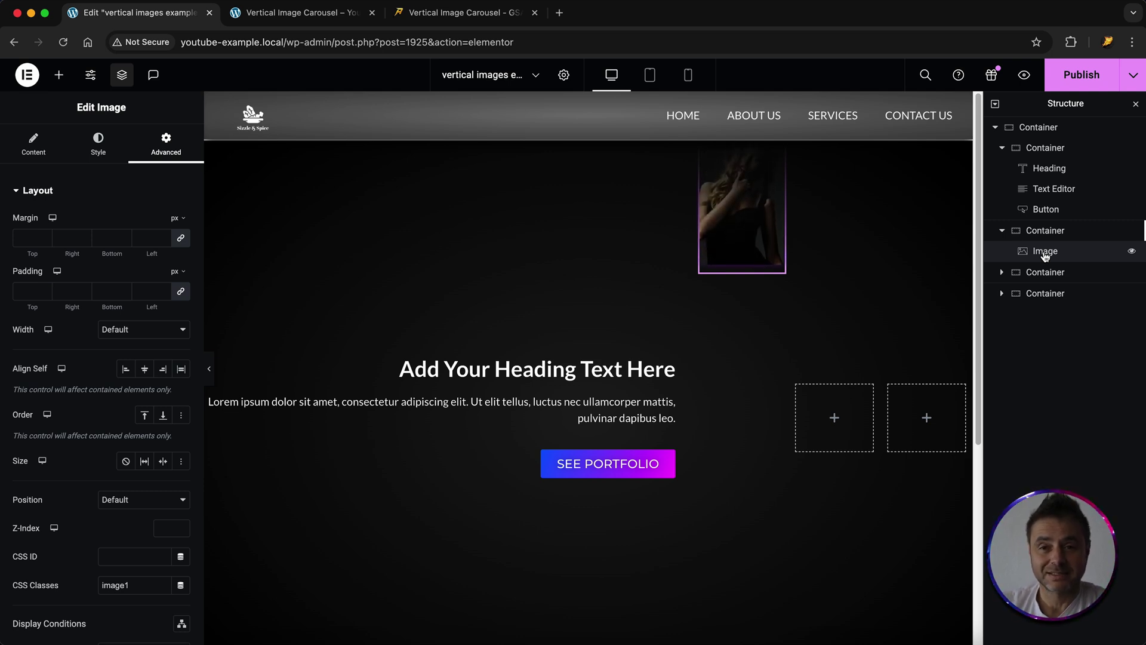
Step: Duplicate the image four times so the column holds five images
right_click(1045, 251)
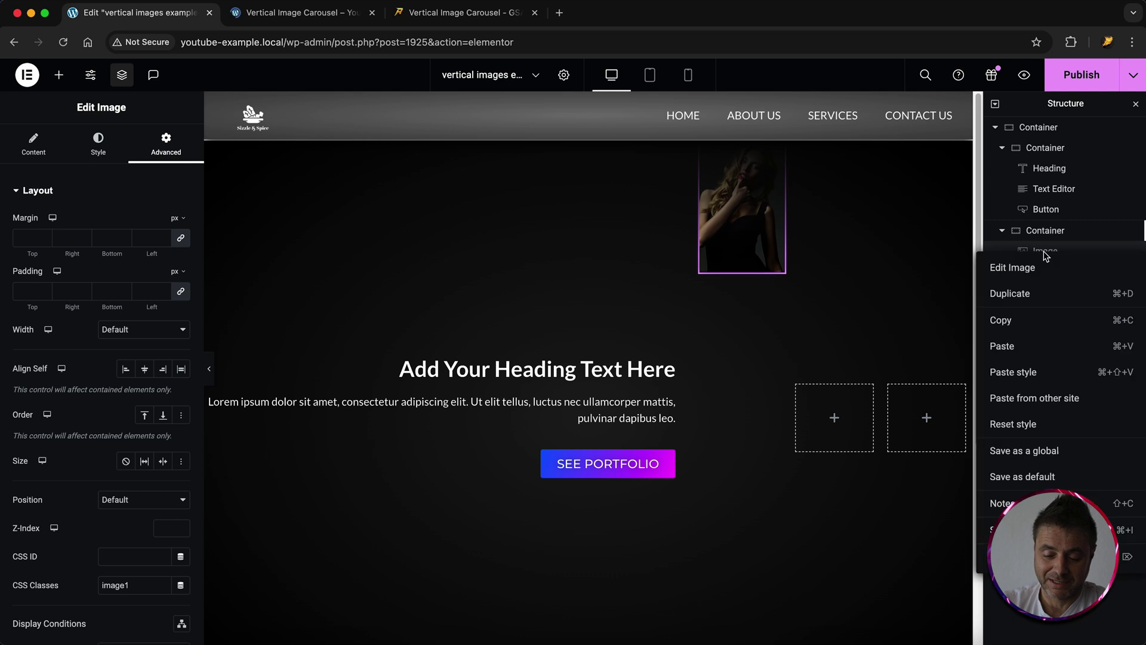
click(1032, 294)
key(super+d)
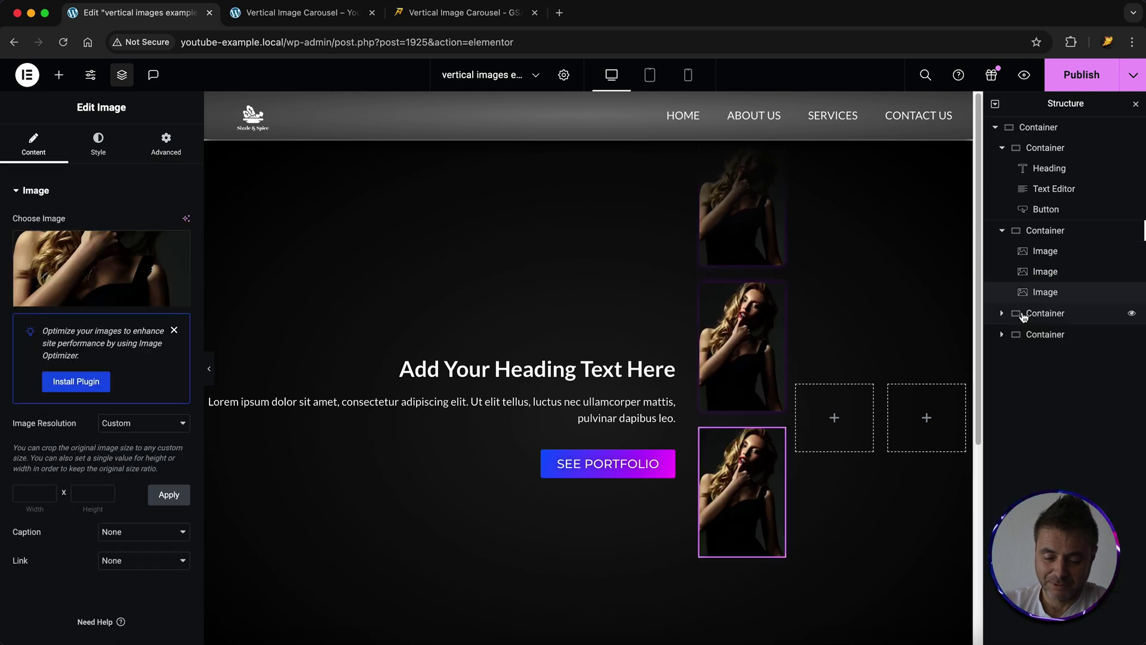
key(super+d)
right_click(1037, 322)
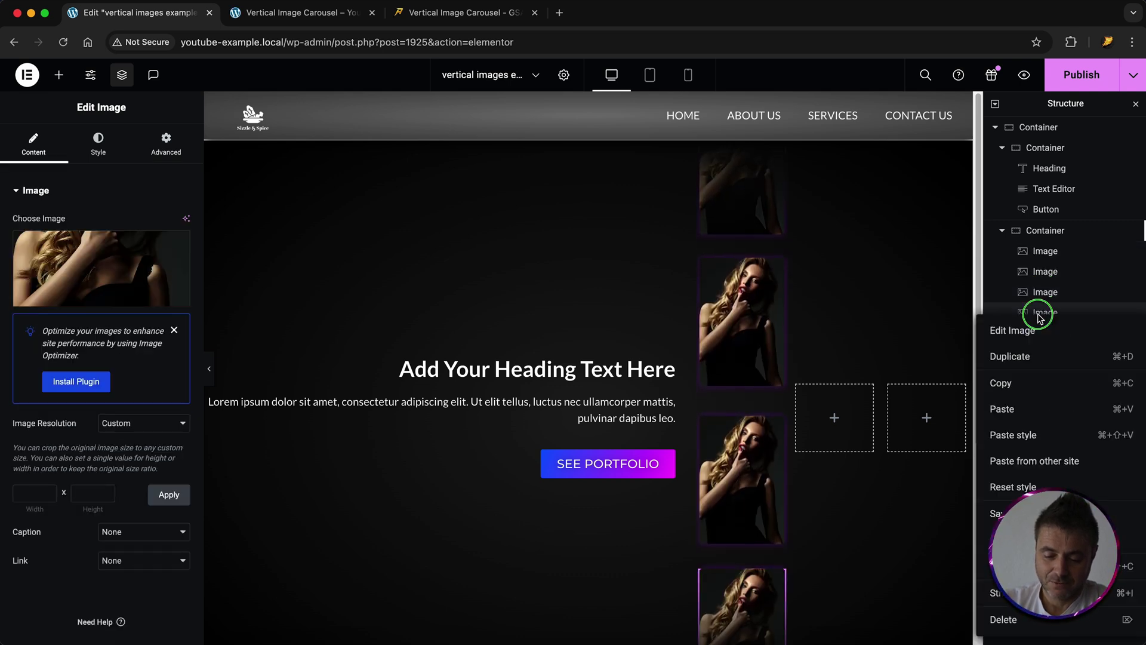
click(1011, 356)
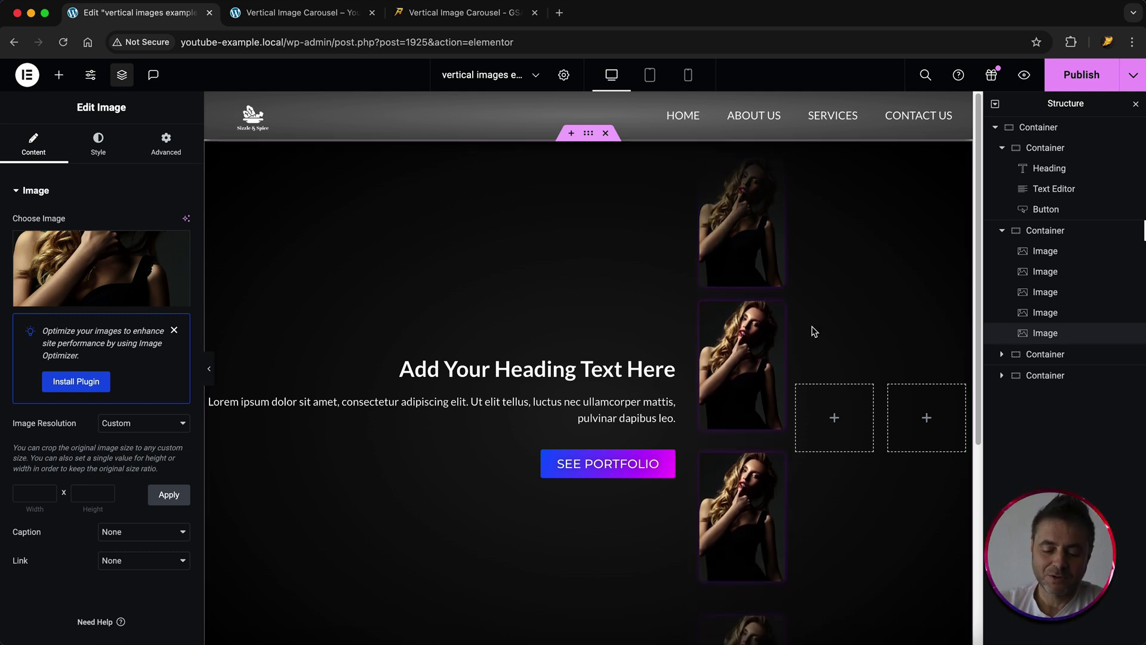
Step: Replace the second image in the column with the library portrait of the short-haired woman on an orange background
click(1044, 271)
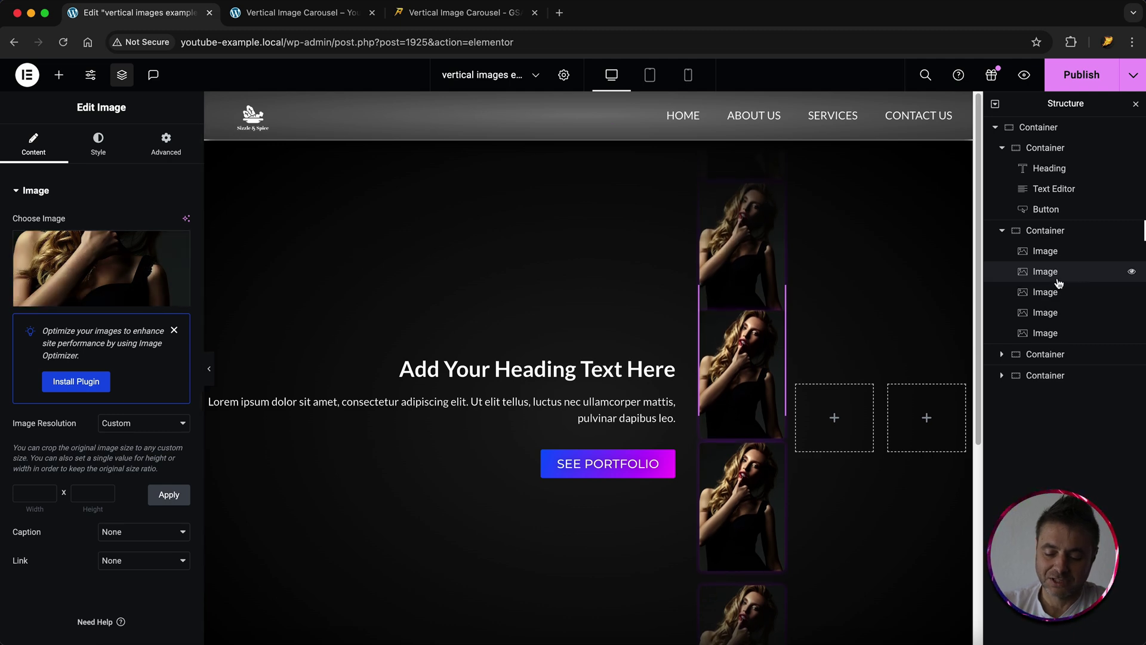
click(81, 284)
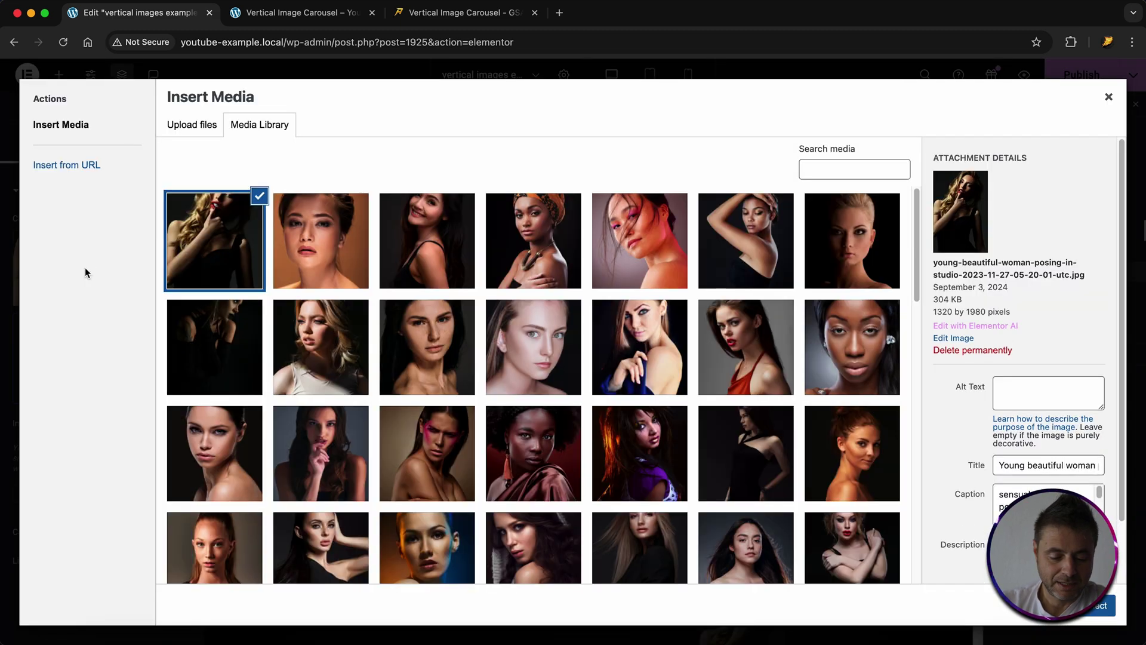
click(359, 210)
click(1085, 607)
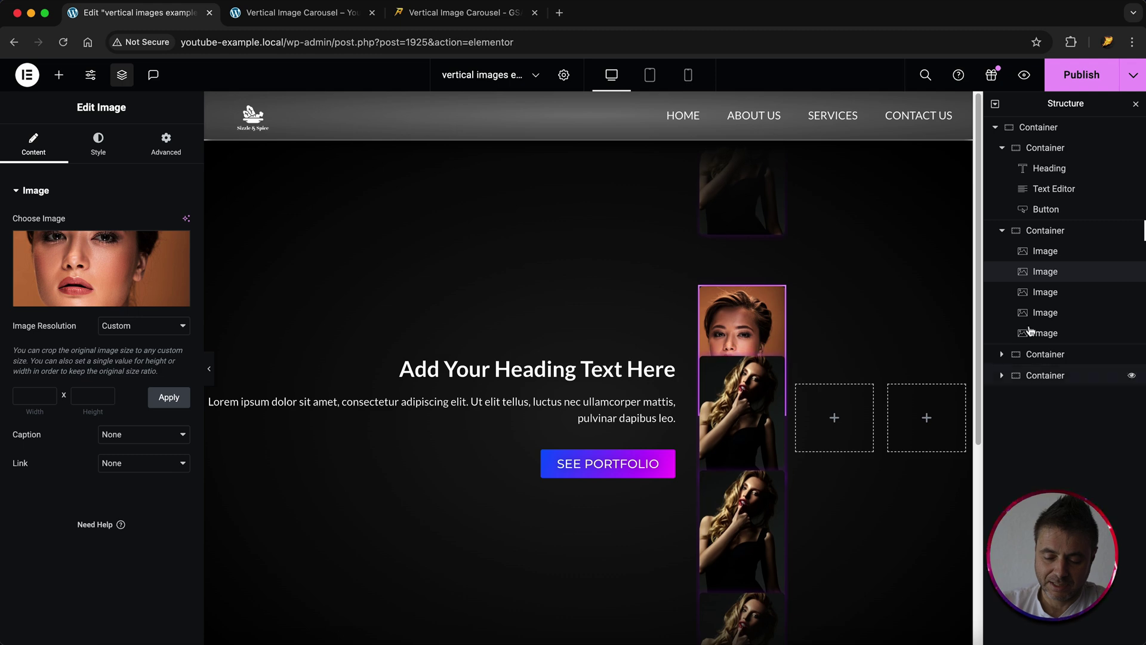
Step: Replace the third, fourth and fifth images with the next library photos: dark-haired woman in black, woman in orange headwrap, woman with pink makeup
click(1023, 292)
click(138, 284)
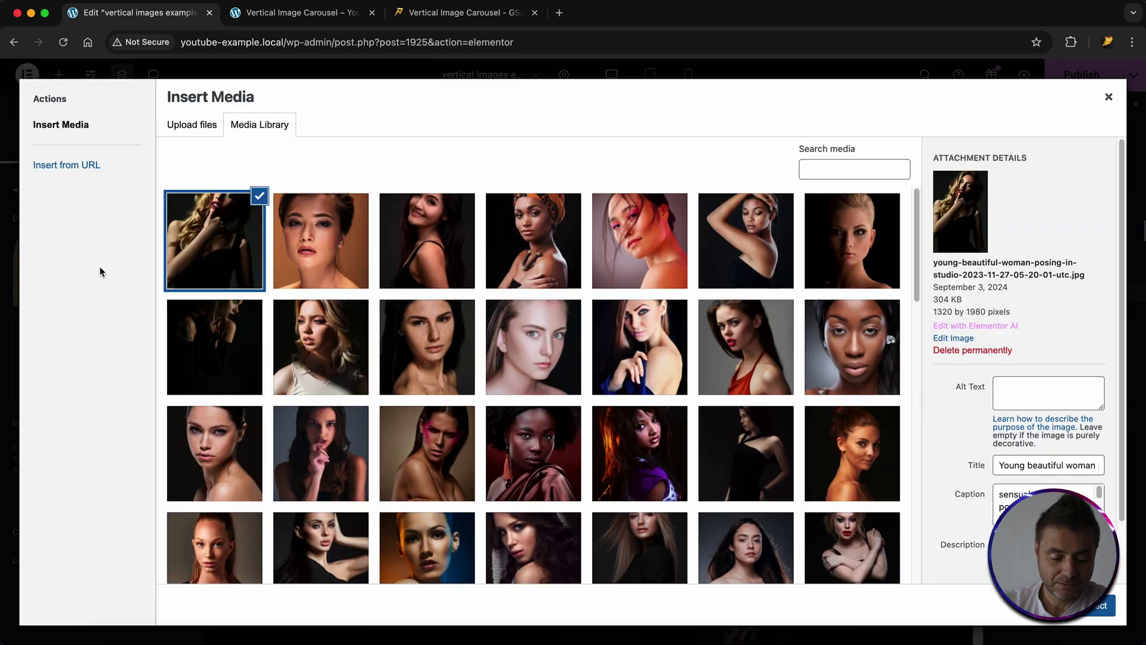
key(Escape)
click(1045, 312)
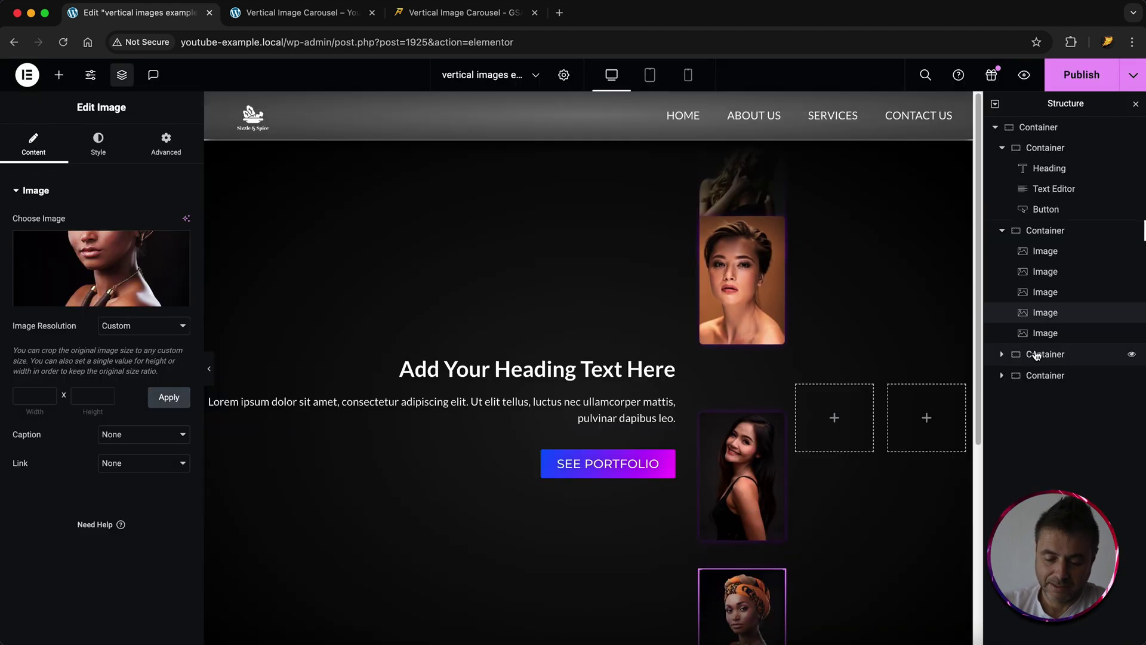
click(1045, 333)
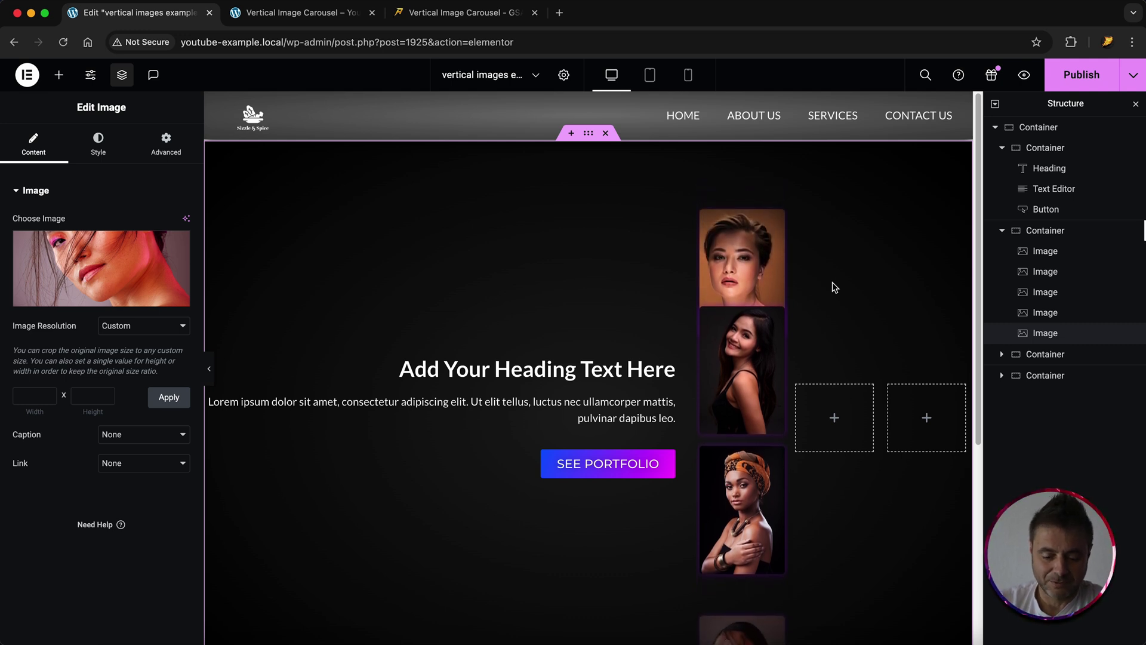
Step: Duplicate the container with CSS ID column1 and delete the last empty container
click(1034, 235)
right_click(1035, 238)
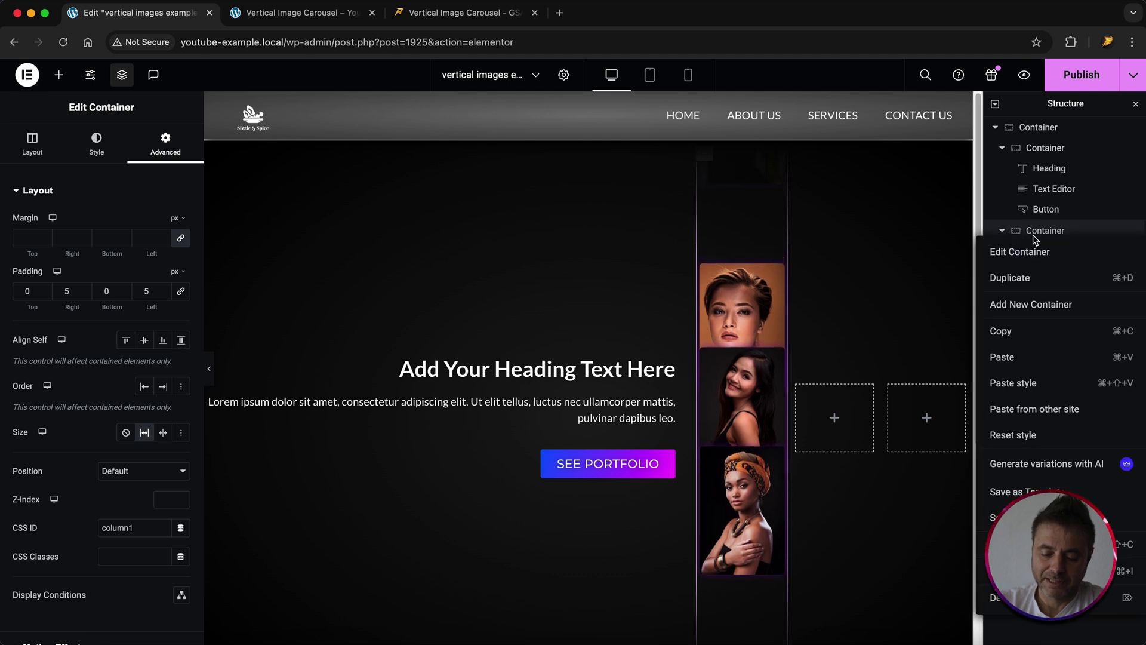
click(1038, 274)
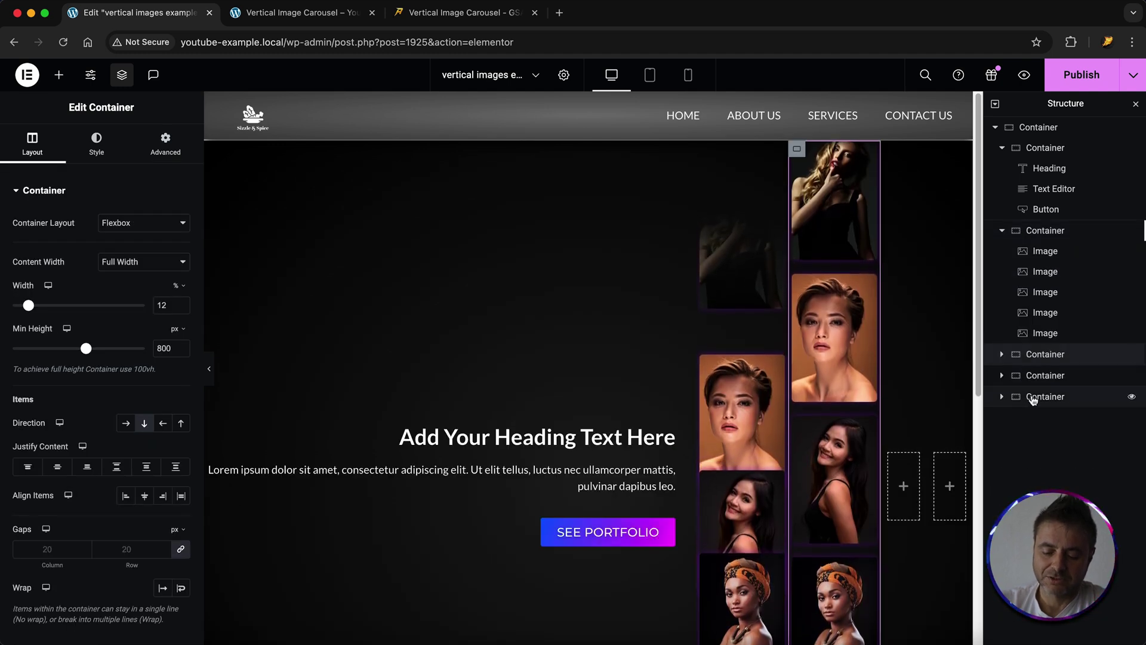
click(1031, 398)
right_click(1032, 400)
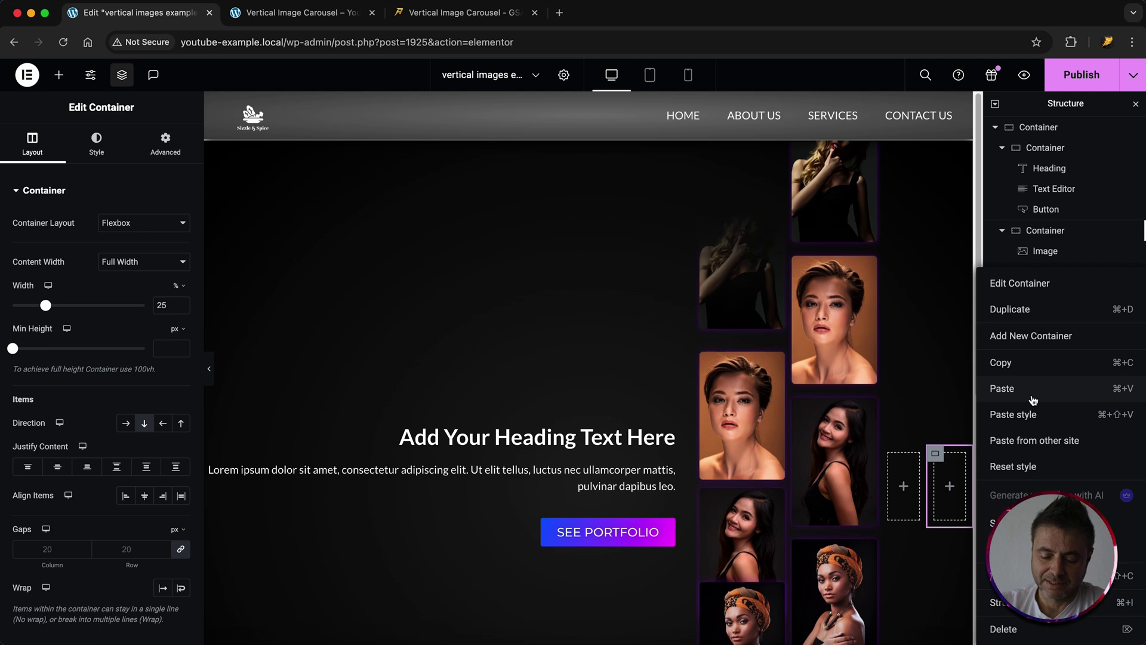
key(Delete)
Step: Set the duplicated image container's CSS ID to column2
click(1044, 355)
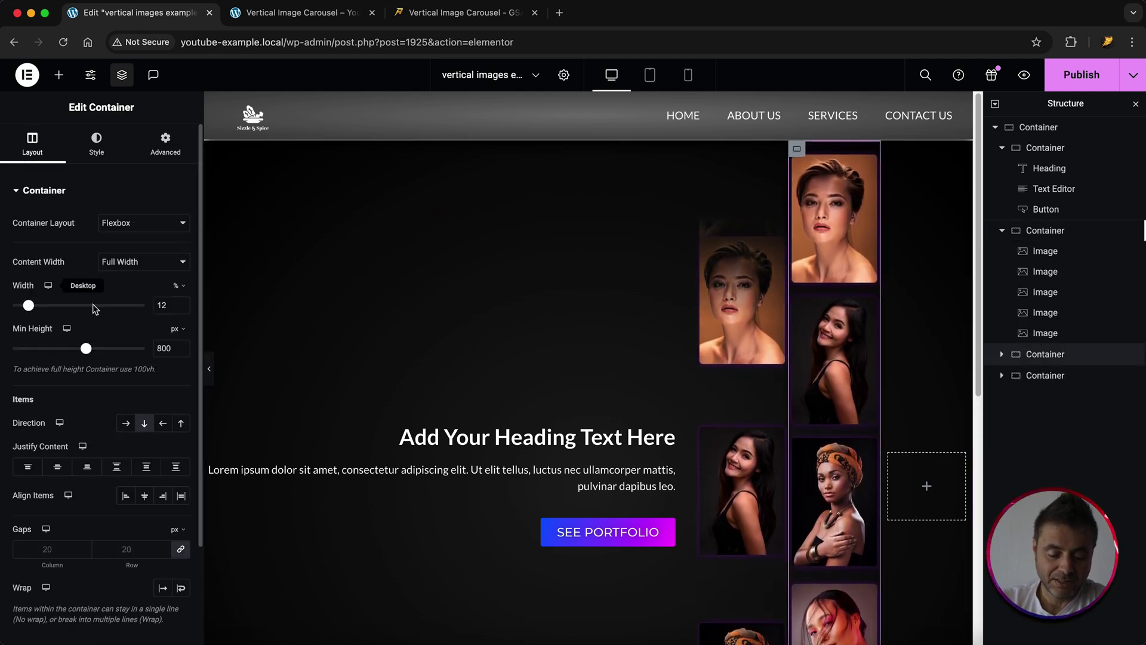
click(157, 149)
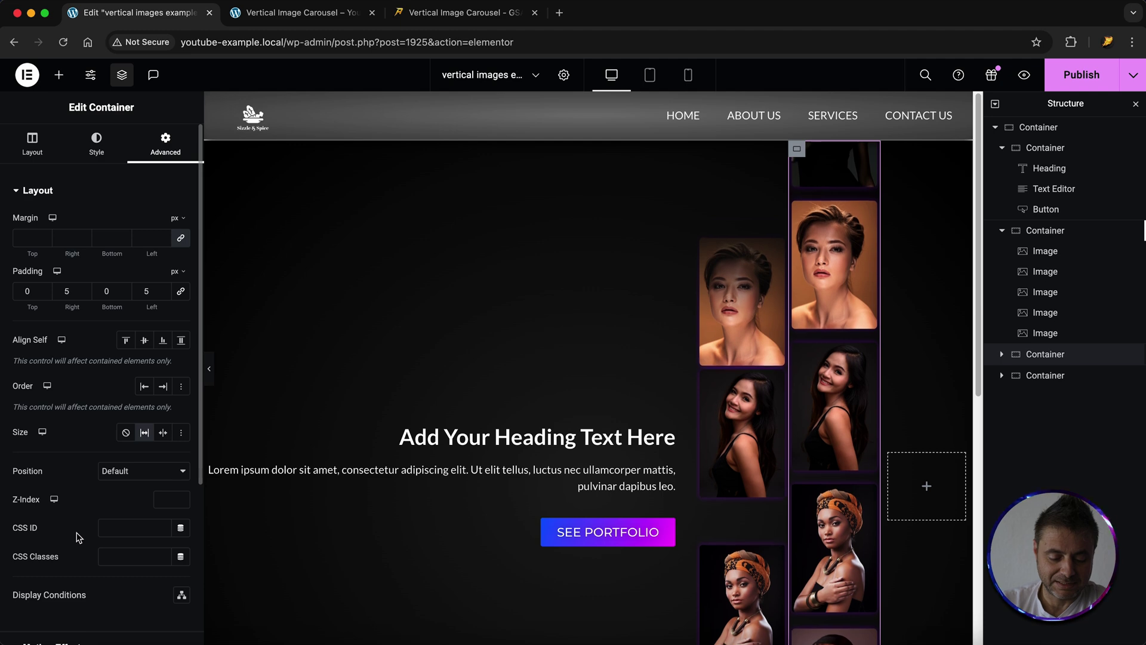
click(110, 533)
text(column2)
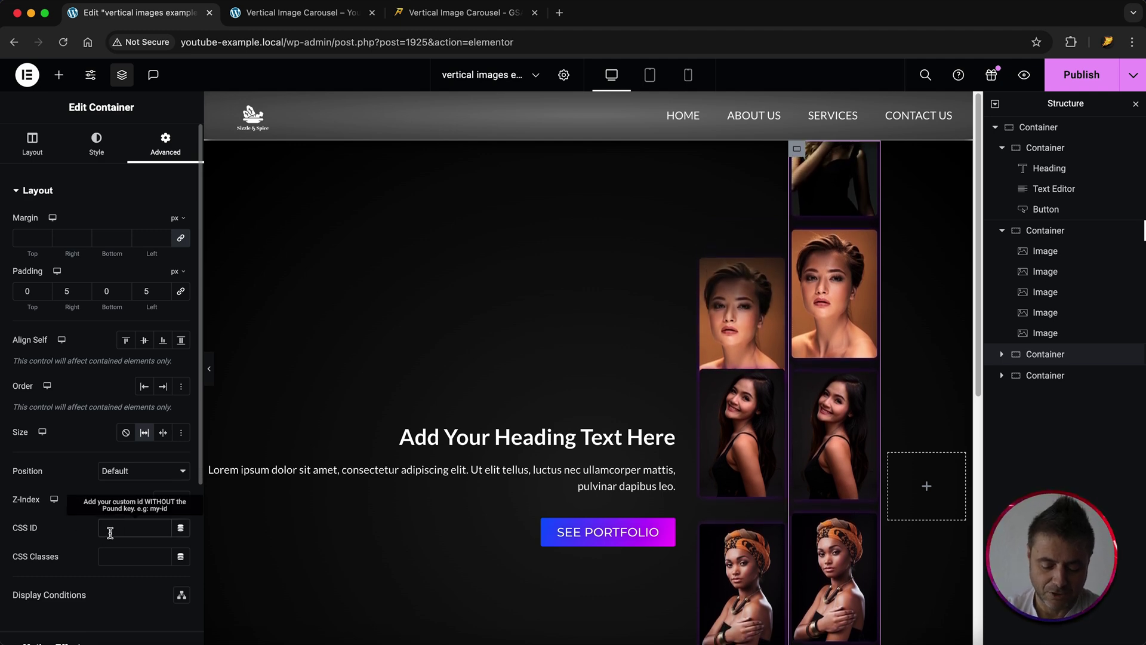
Step: Replace the custom CSS of the column2 container with the blog post's code for the column 2 container
scroll(90, 525, down, 4)
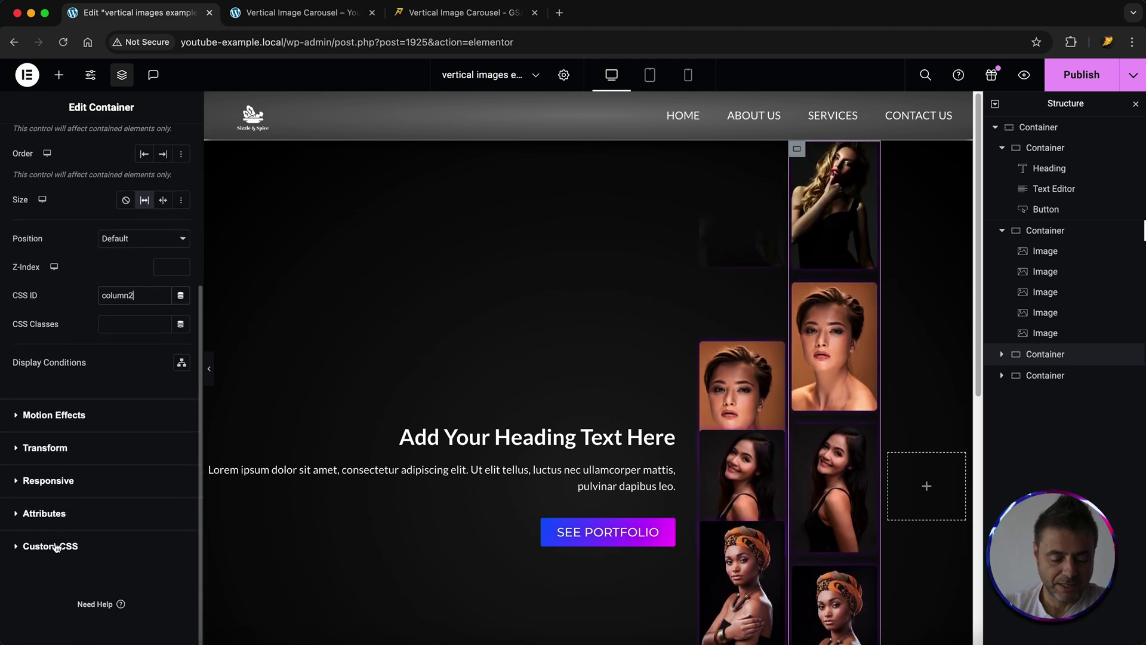
click(51, 546)
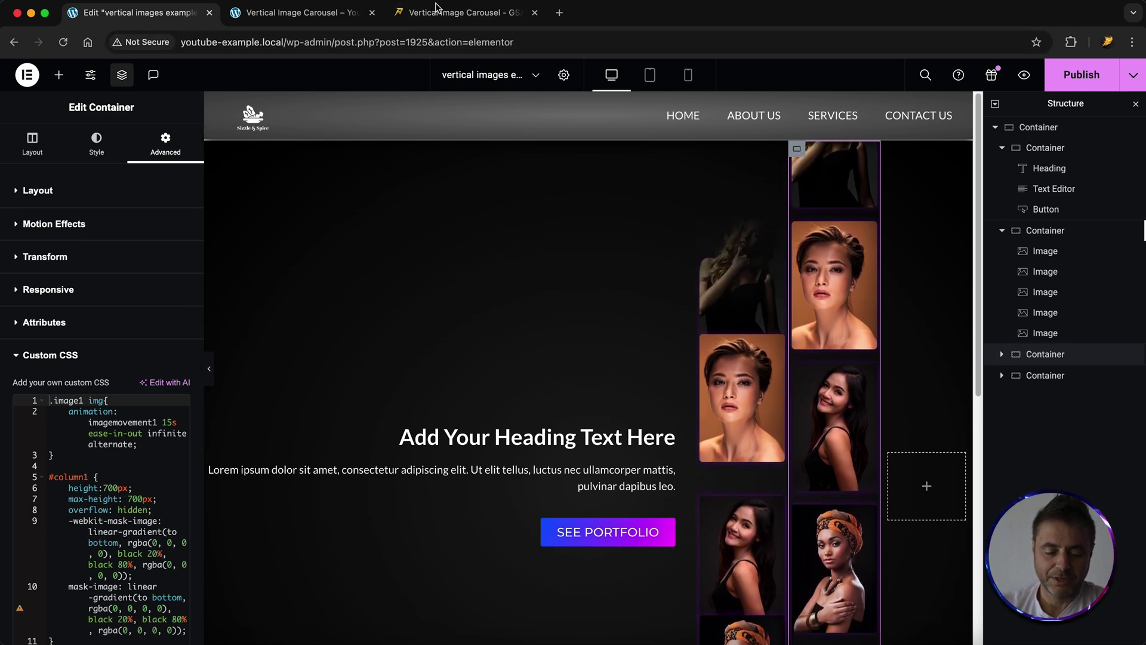
click(434, 13)
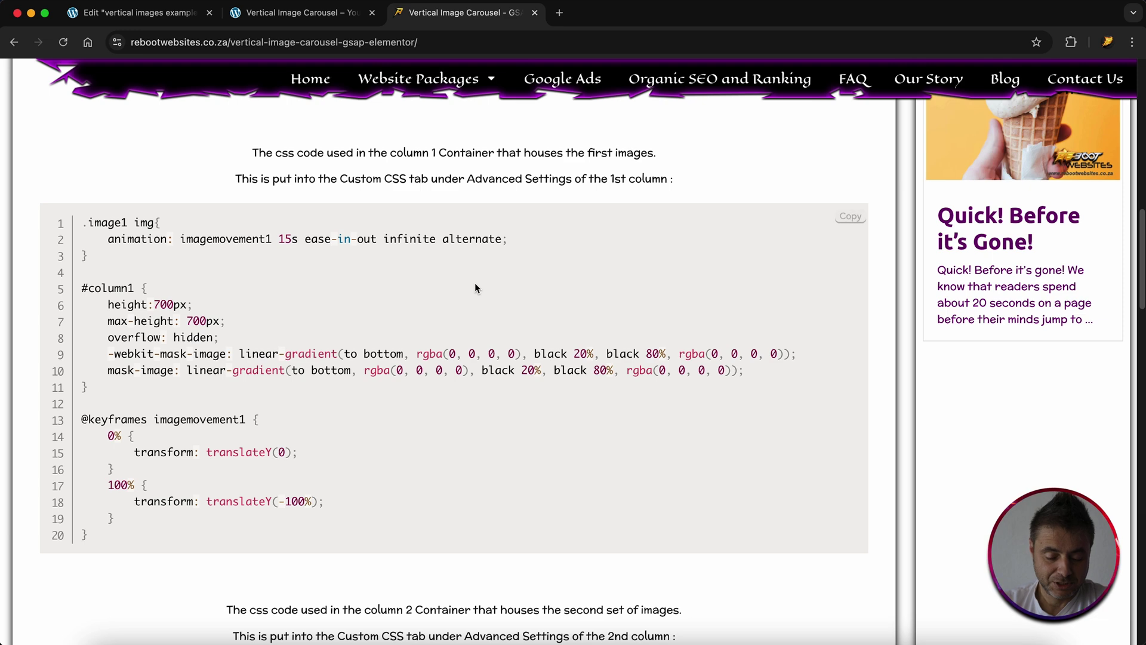
scroll(475, 288, down, 5)
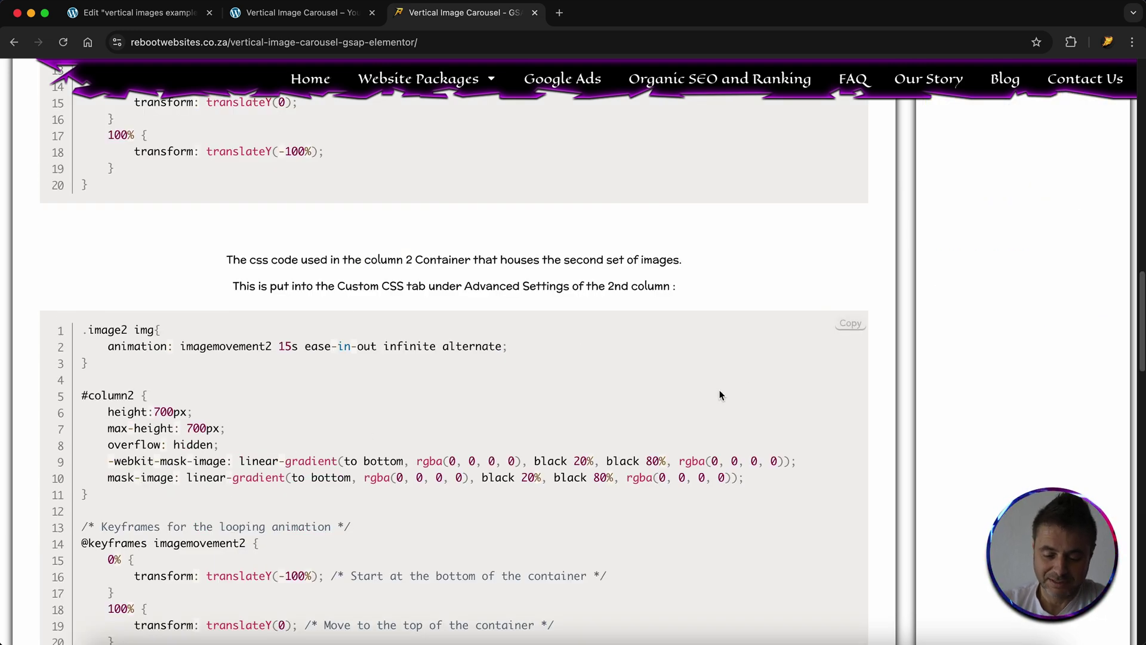
click(849, 328)
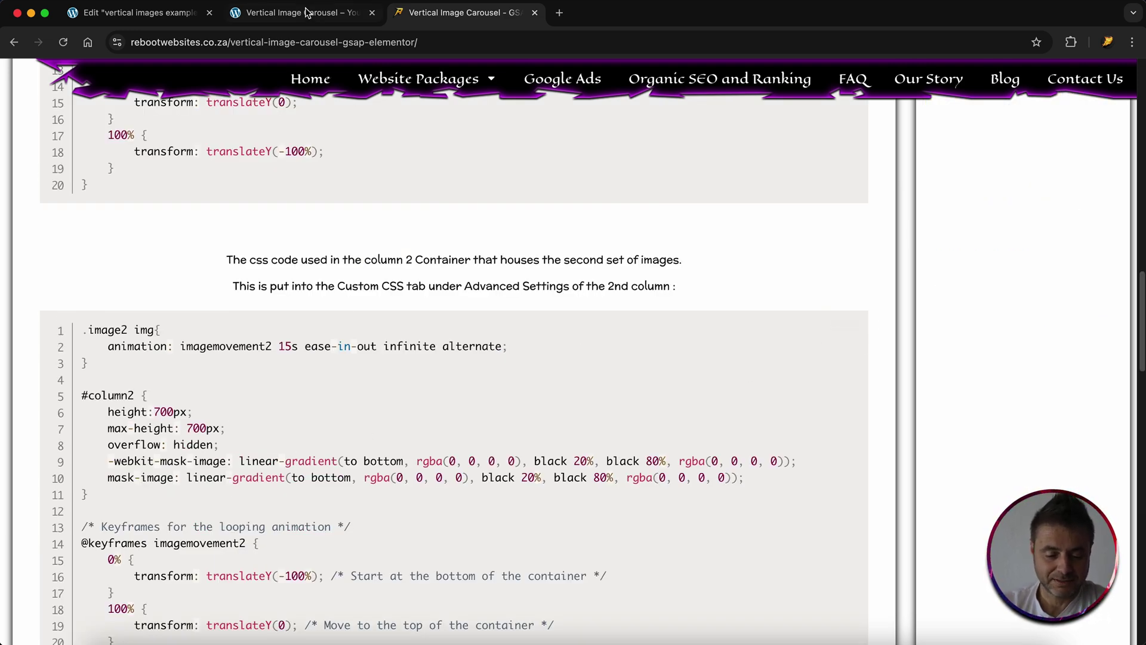
click(137, 13)
click(118, 456)
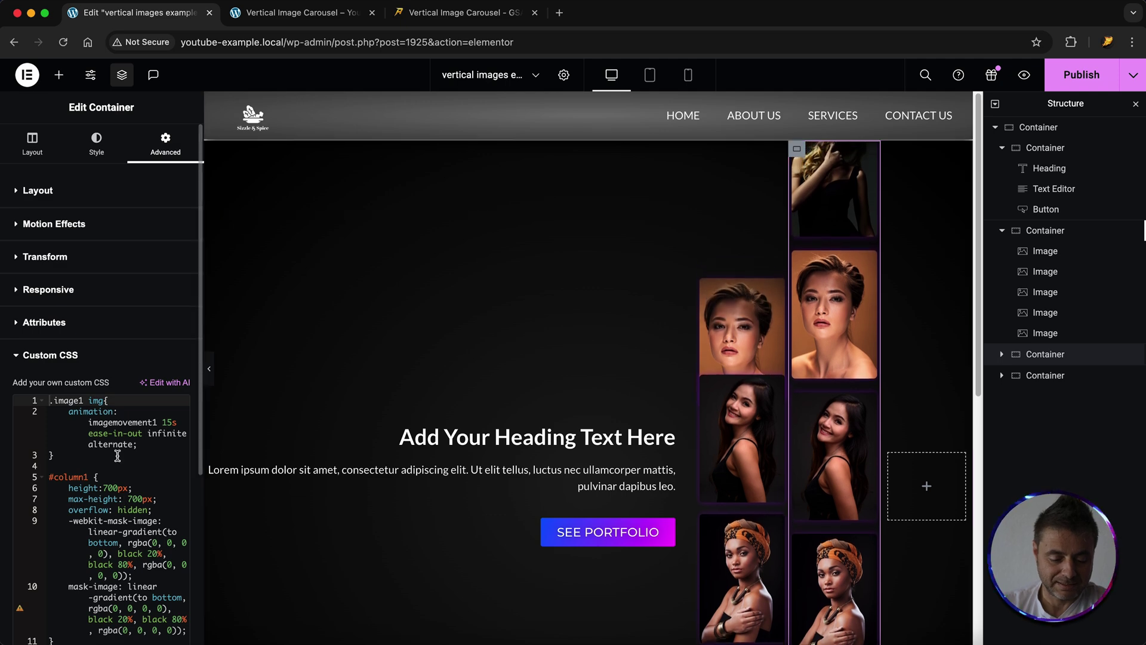
key(ctrl+a)
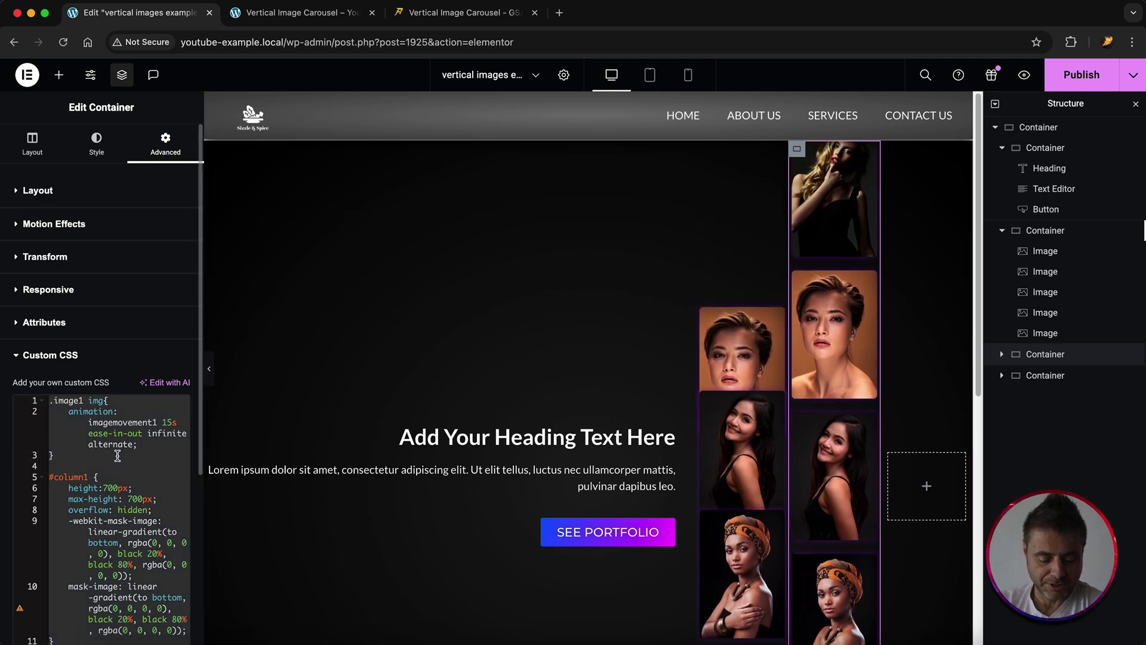
Step: Change the CSS class of all five images in the column2 container to image2
click(1026, 354)
click(1002, 251)
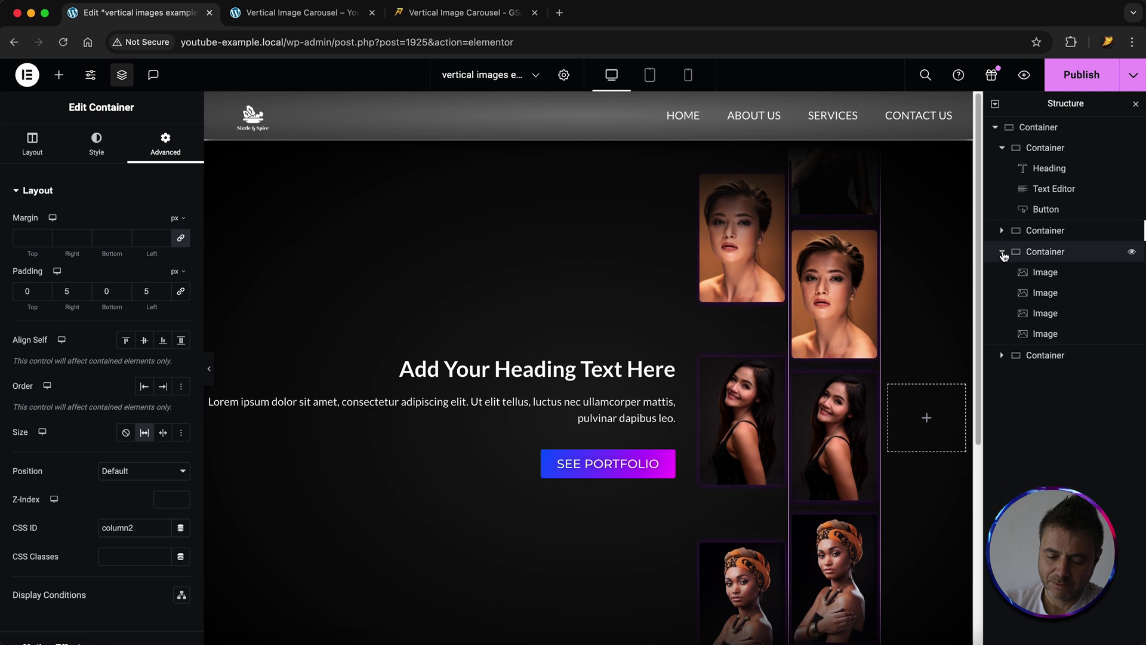
click(1045, 273)
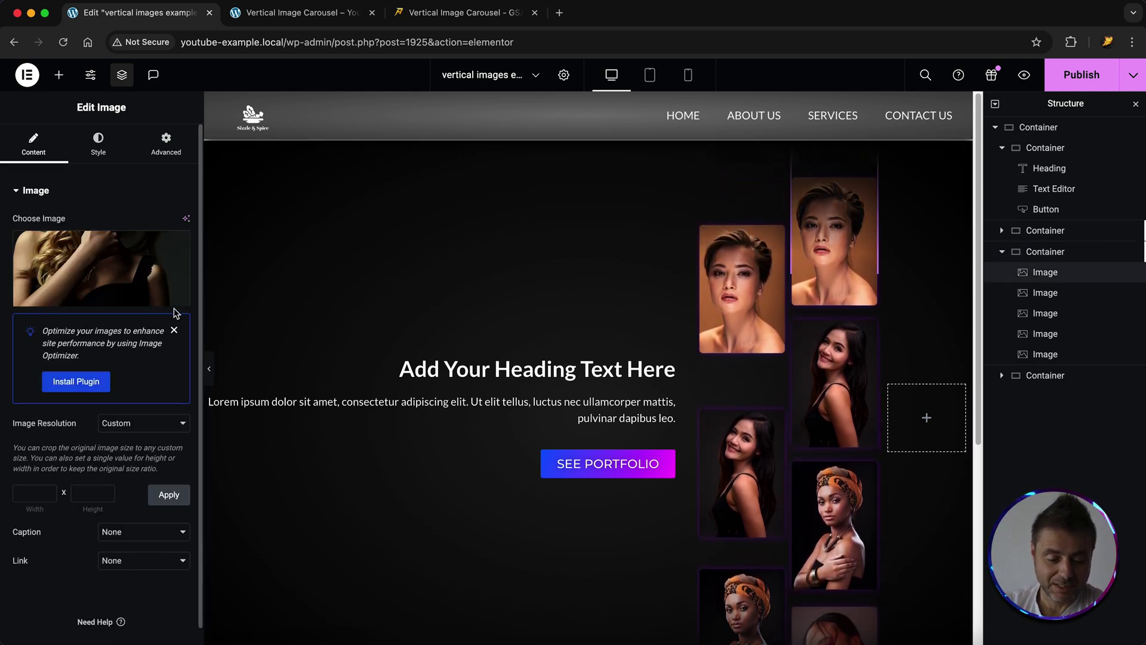
click(173, 156)
click(148, 584)
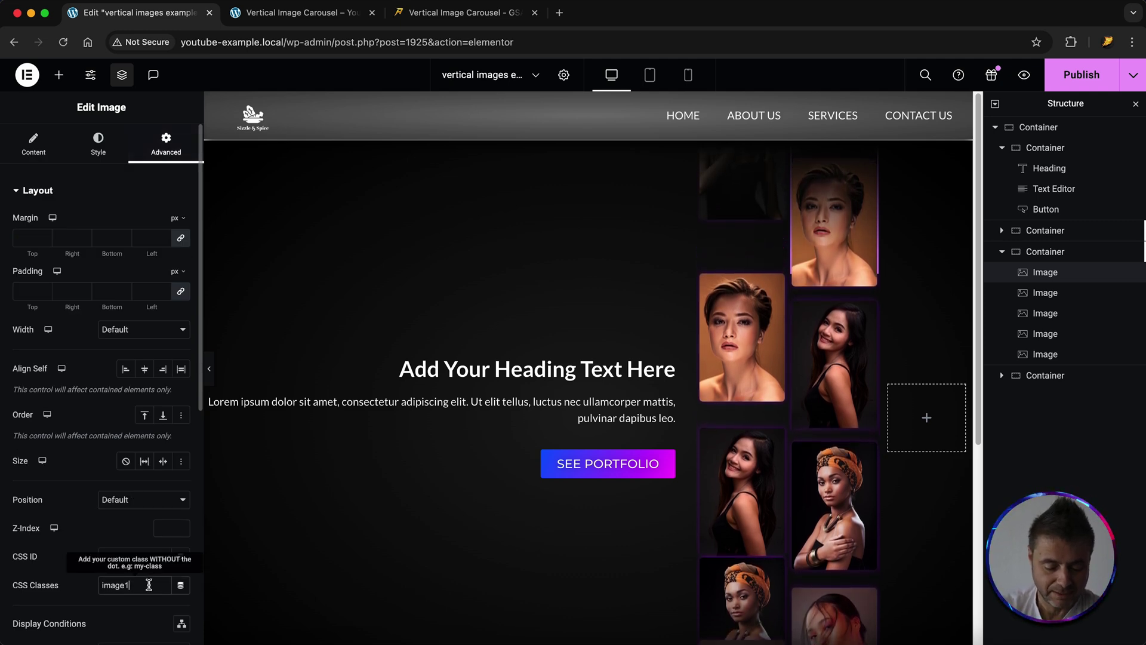
click(1069, 294)
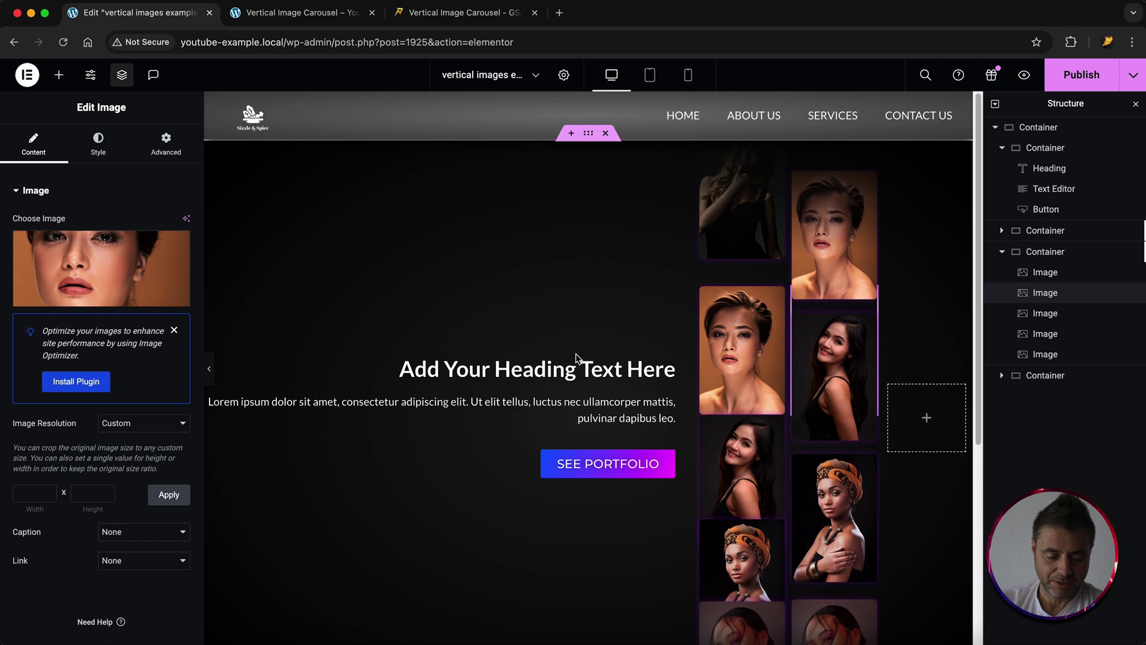
click(166, 143)
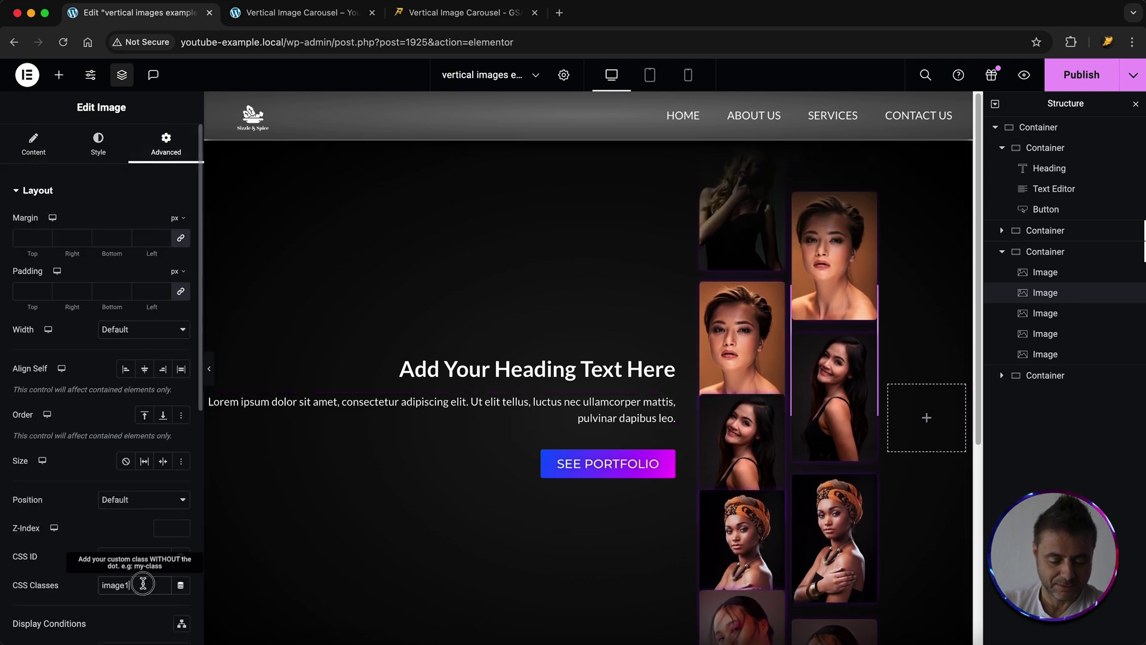
click(1028, 334)
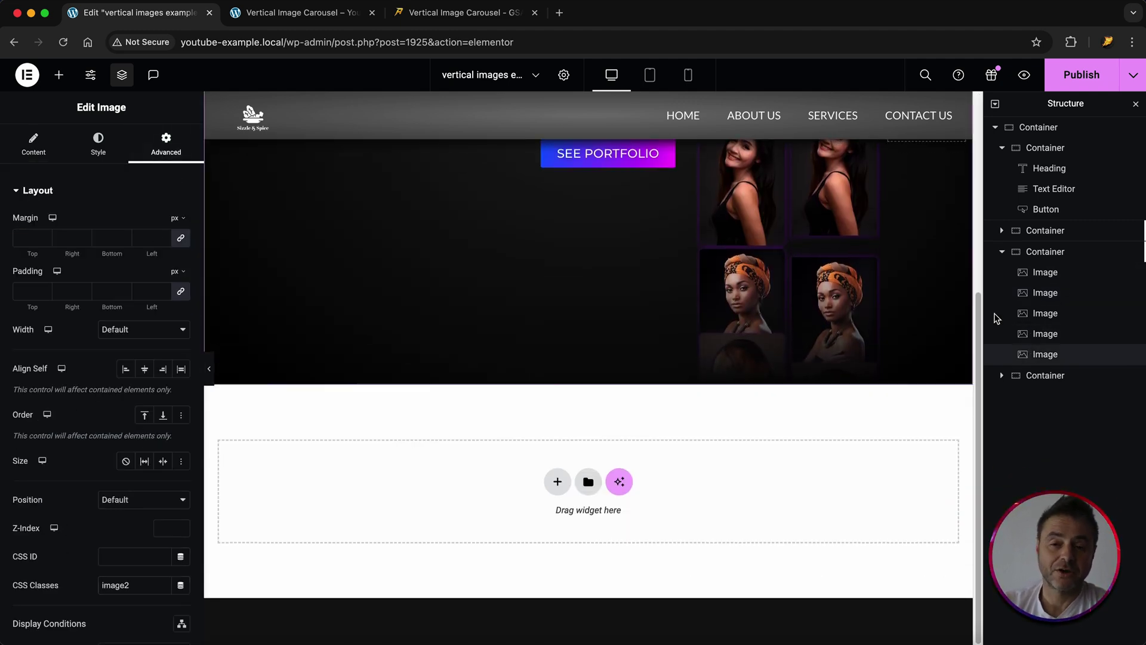
Step: Replace the first image in the column2 container with the library photo of the woman in black with a raised arm
click(1049, 273)
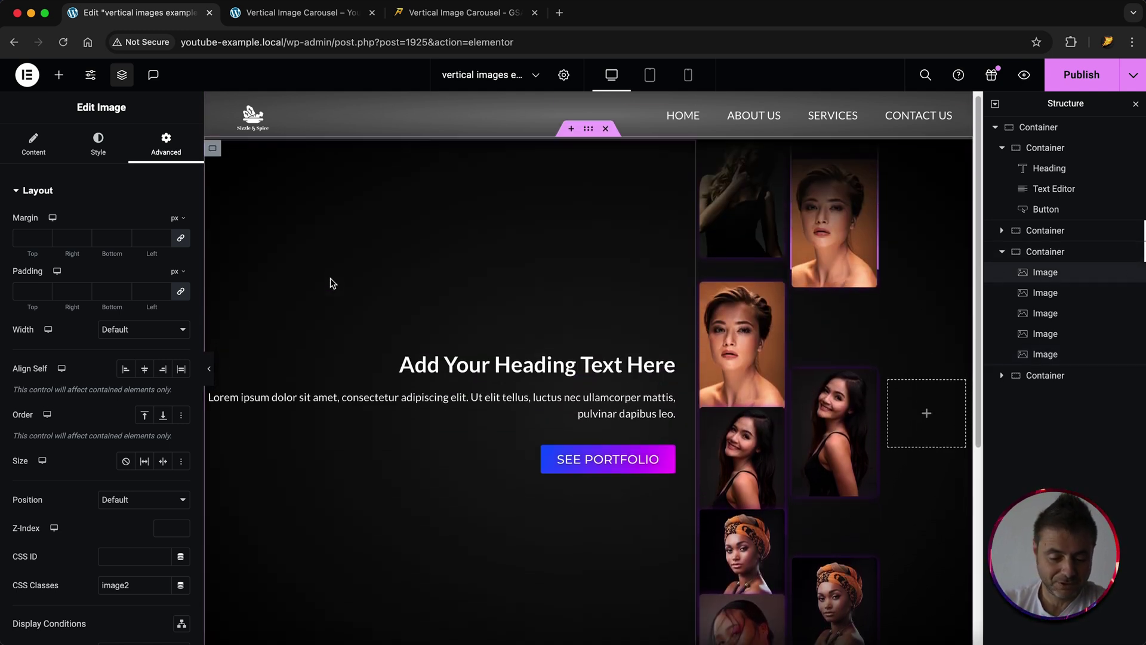
click(32, 141)
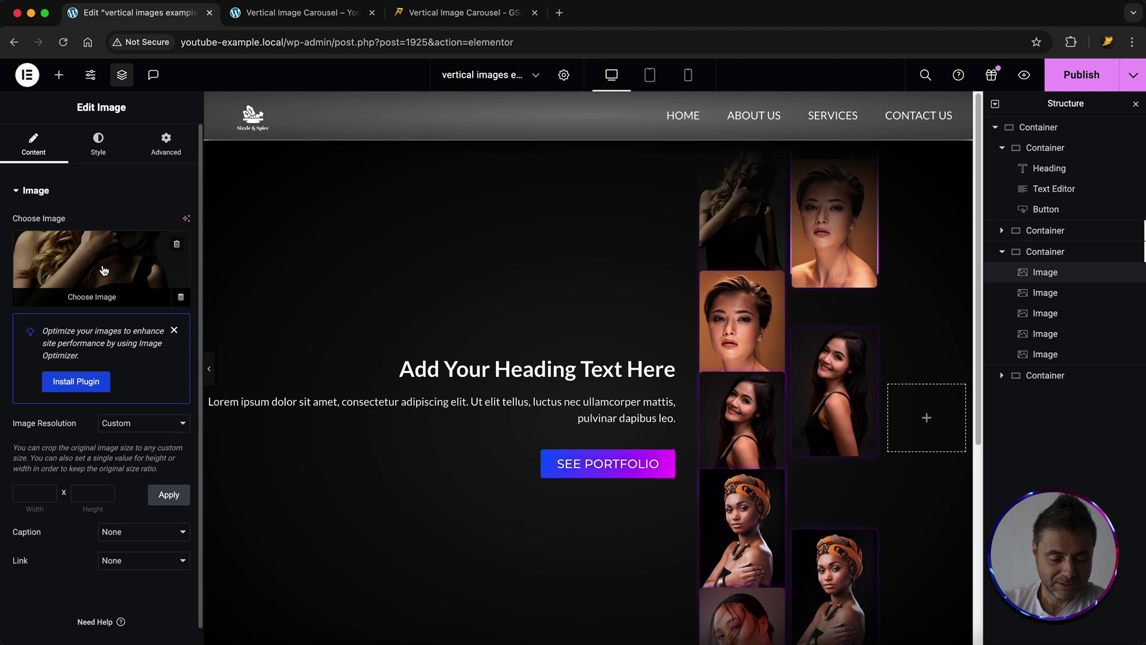
click(100, 272)
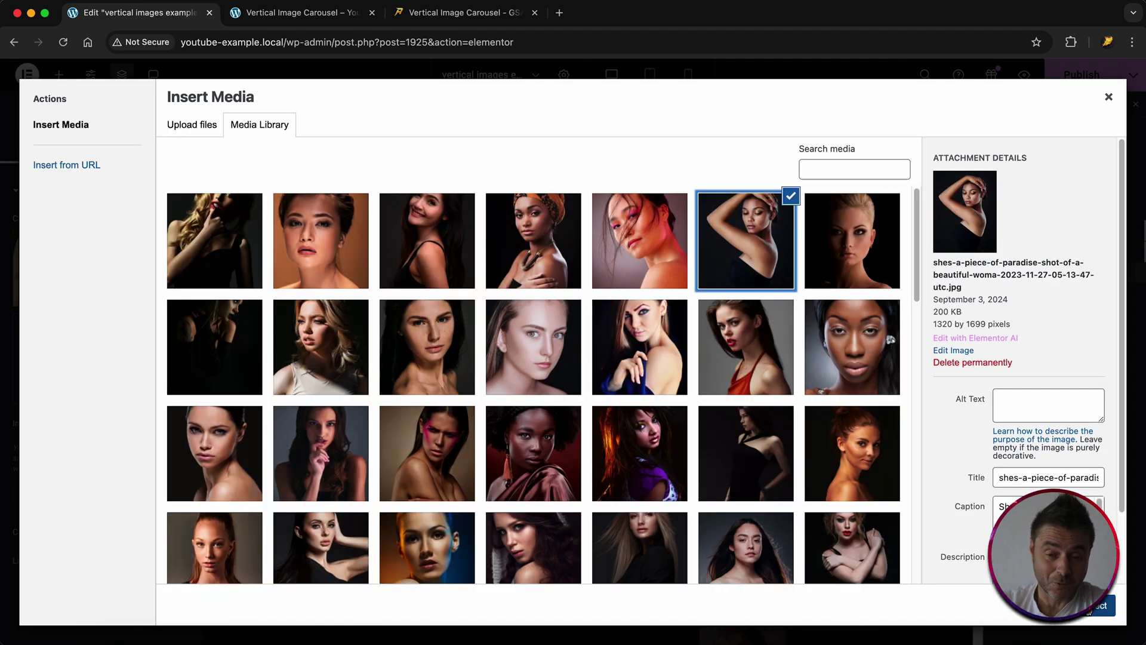
click(1087, 607)
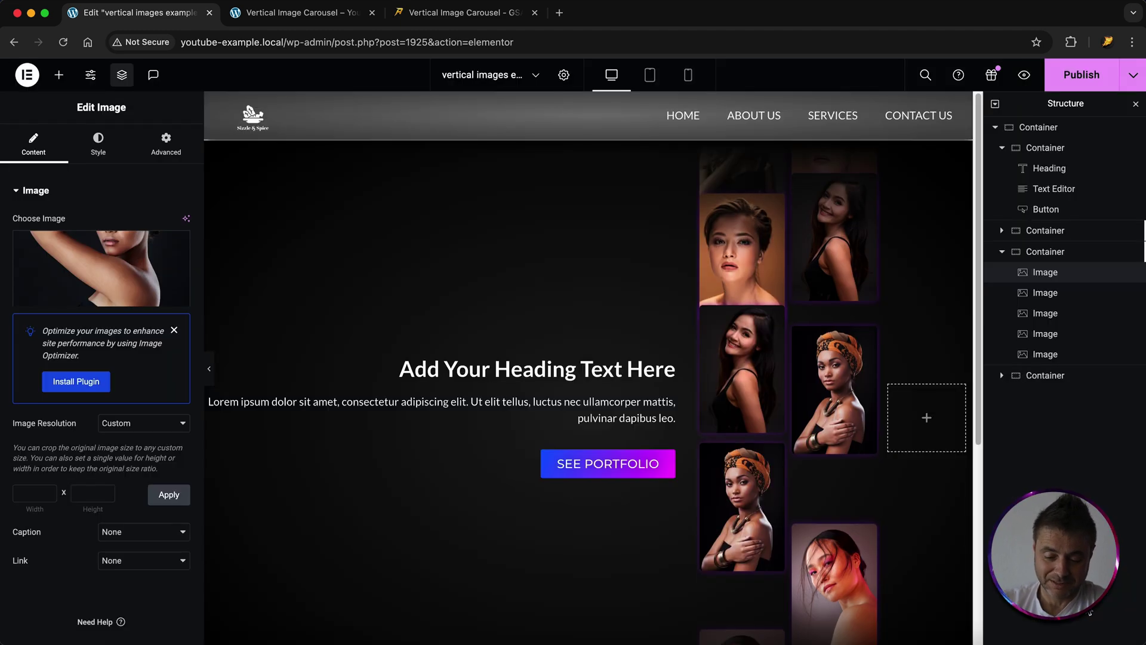
Step: Replace the second and third images with the next library photos: blonde woman with an updo, and woman in profile on black
click(1045, 293)
click(34, 143)
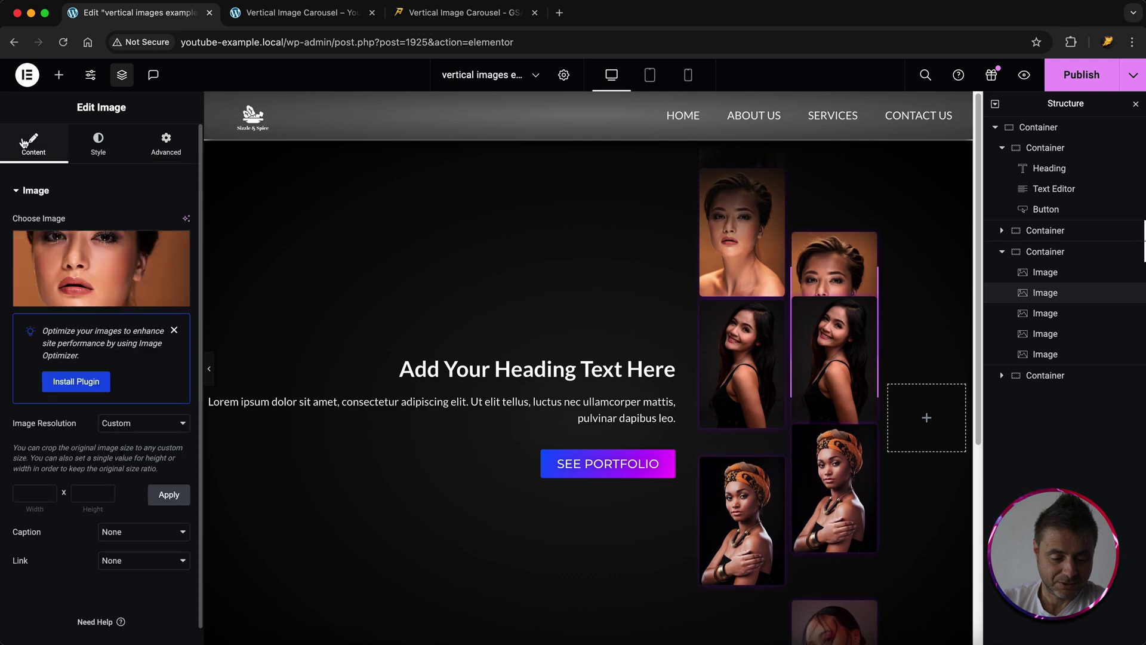
click(145, 266)
click(857, 231)
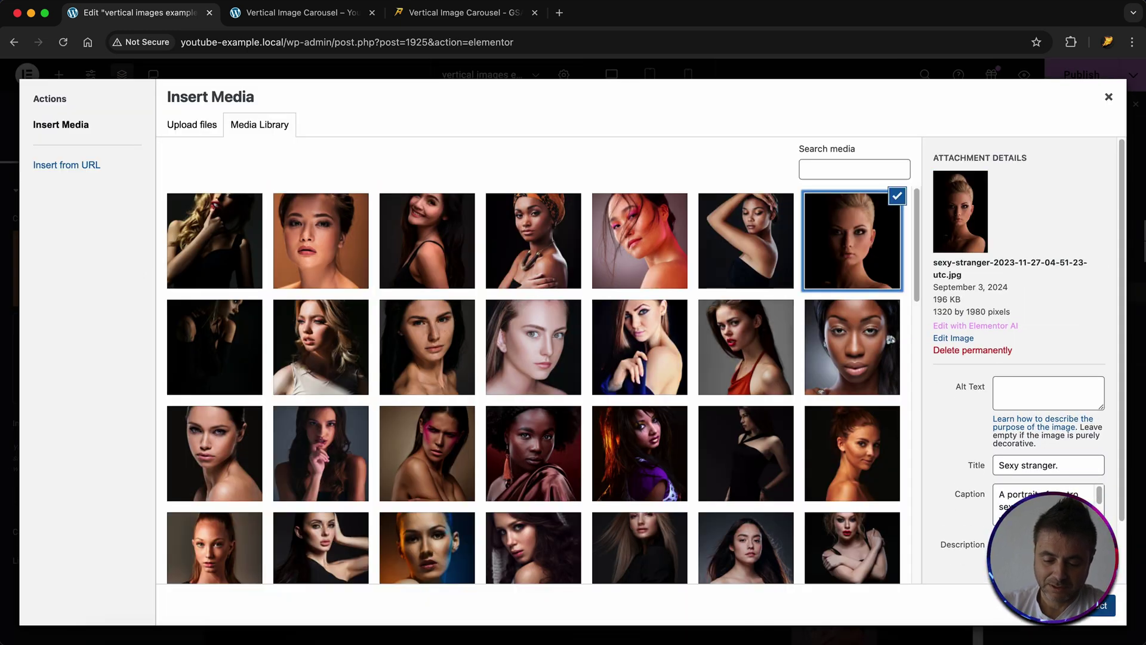
click(1087, 608)
click(34, 143)
click(145, 266)
click(1087, 608)
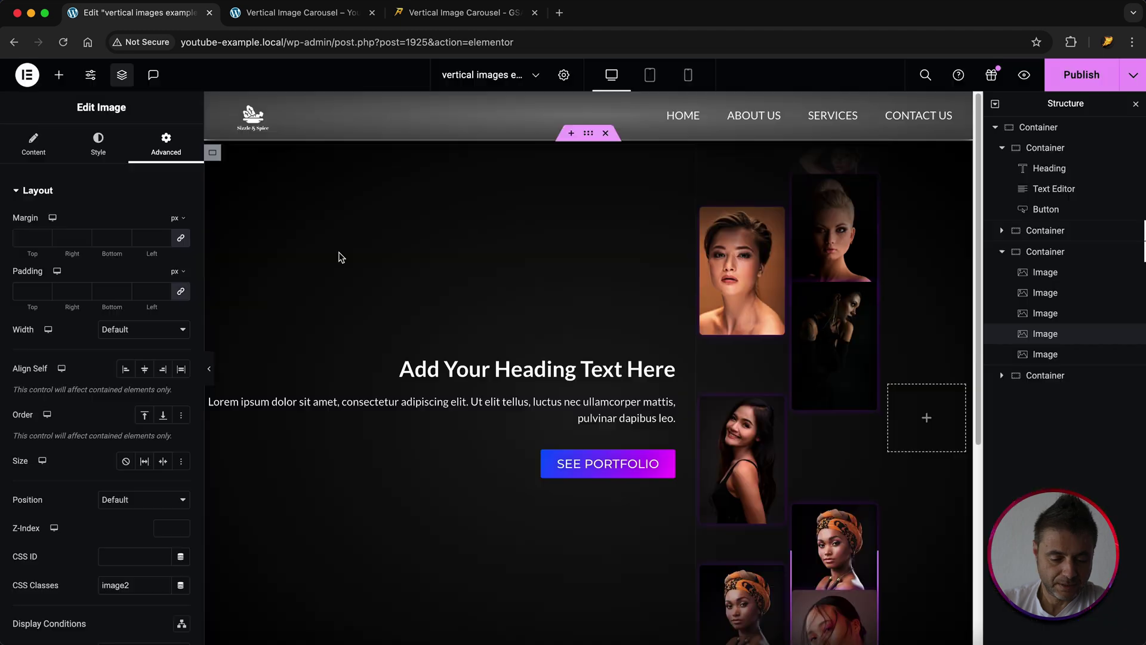
Step: Replace the fourth and fifth images with the next library photos: blonde woman in a white top, and dark-haired woman
click(33, 143)
click(121, 284)
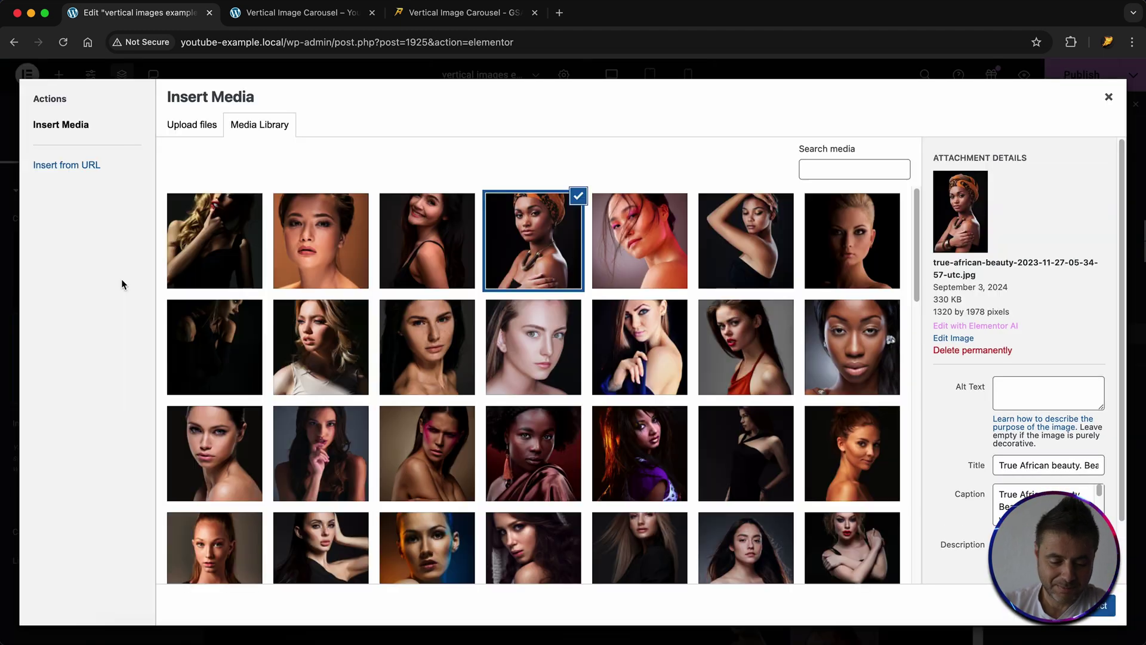
click(369, 350)
click(1101, 605)
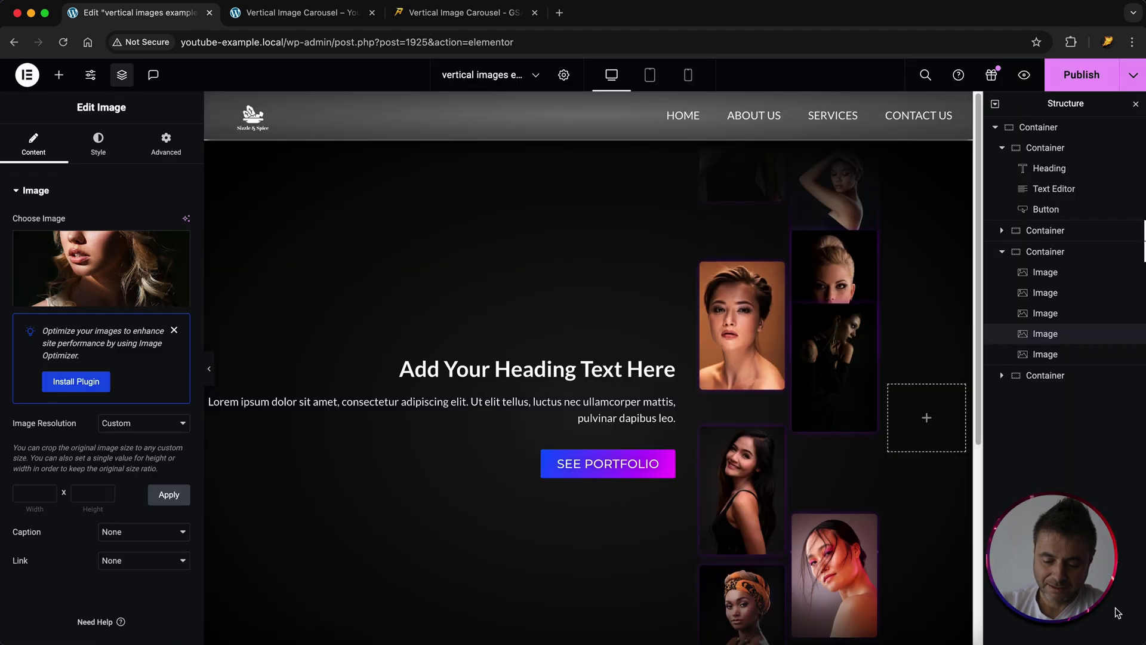
click(1045, 354)
click(33, 144)
click(94, 250)
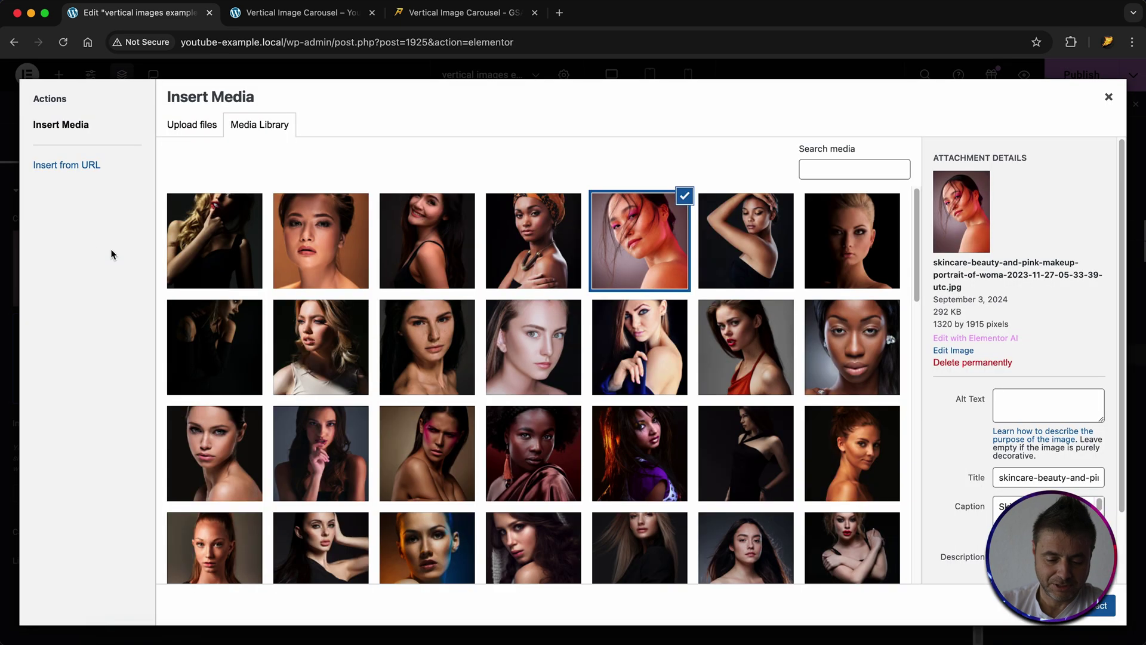
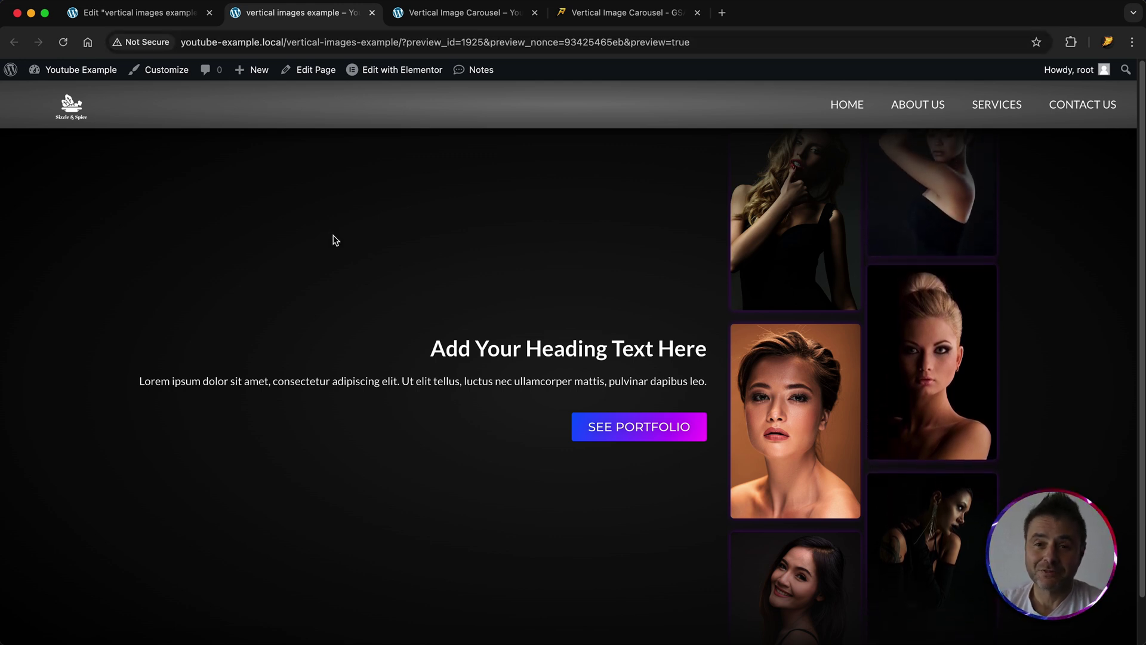
Step: Return to the Elementor editor, duplicate the column2 image container and delete the last empty container
key(super+1)
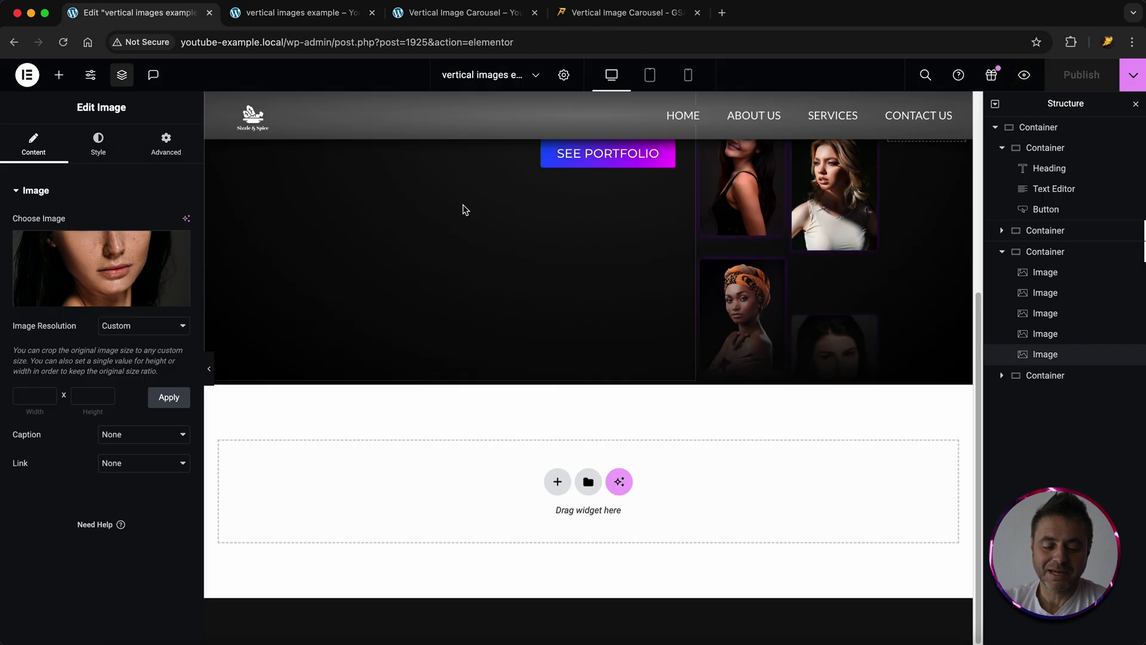
click(1003, 252)
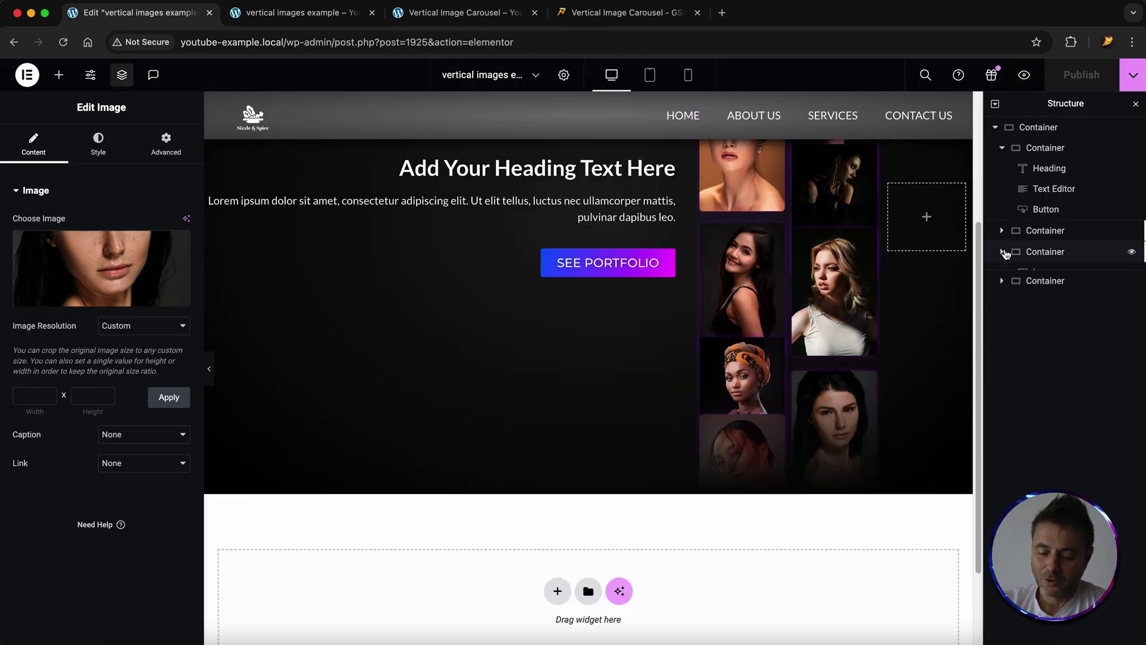
right_click(1053, 254)
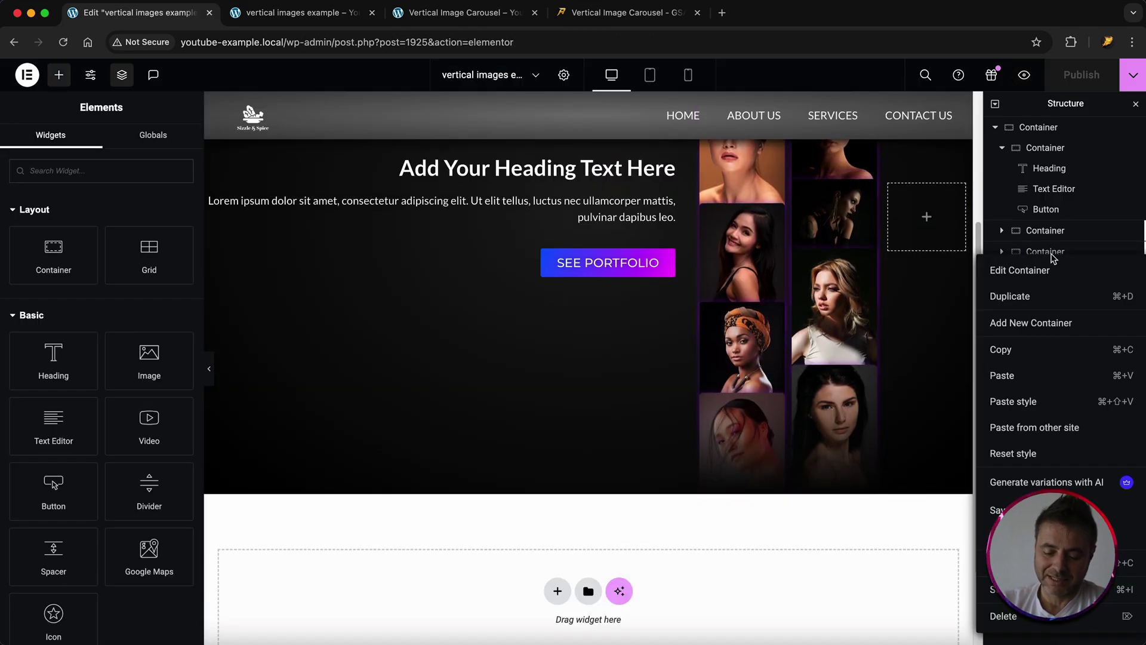
click(1035, 296)
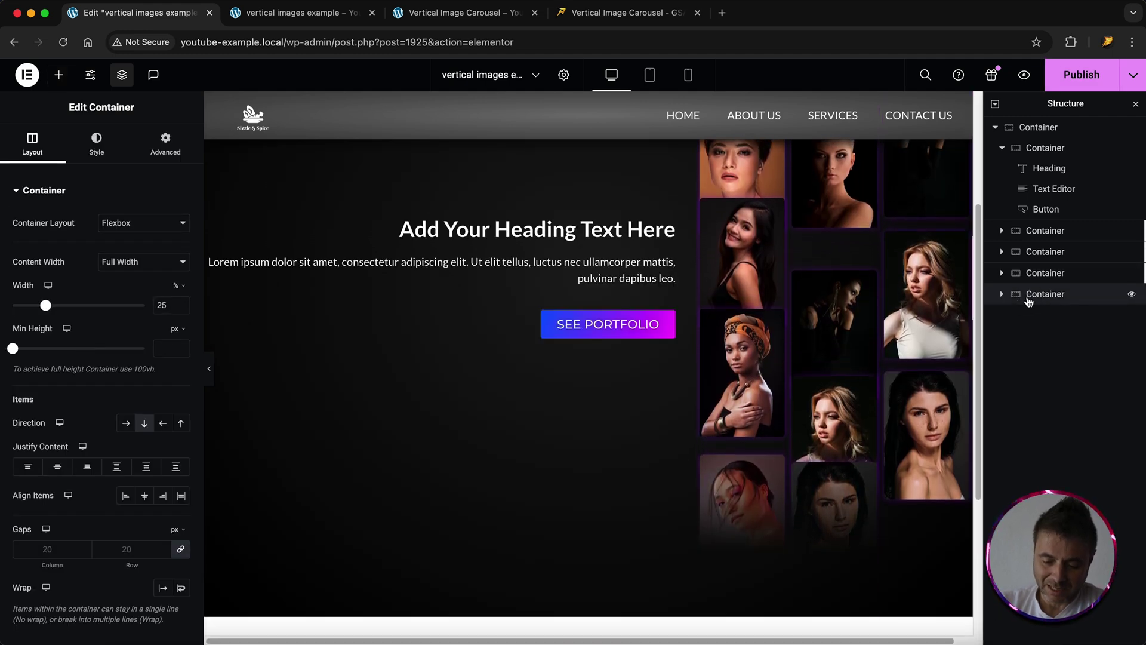
right_click(1036, 294)
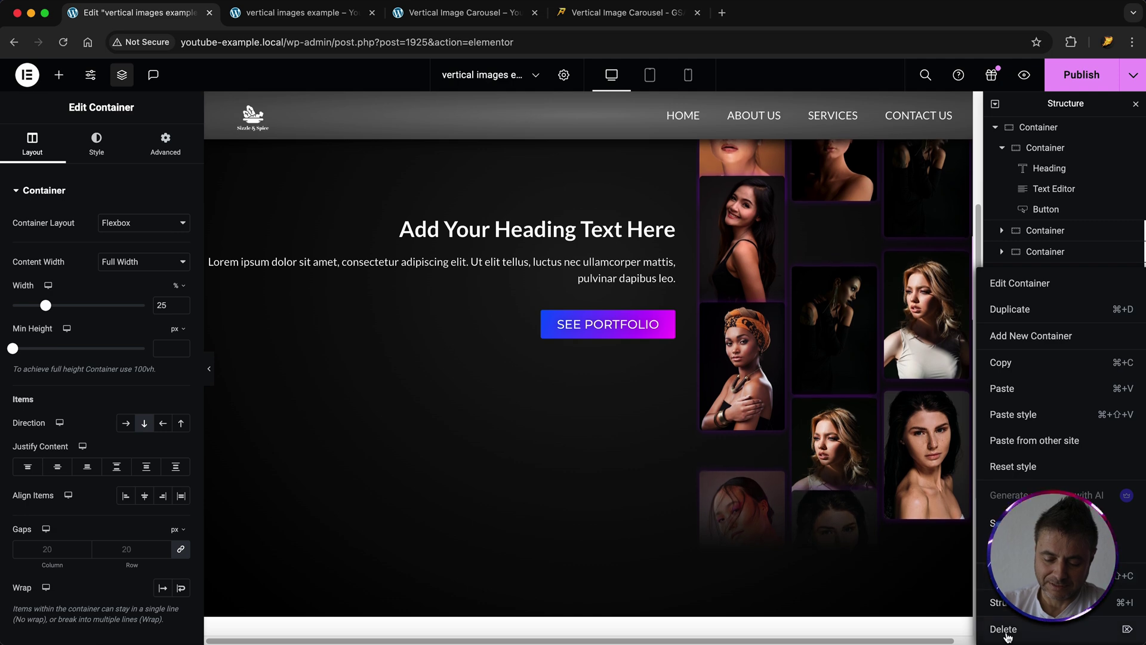
click(1079, 303)
Step: Set the CSS ID of the newly duplicated image container to column3
click(1072, 278)
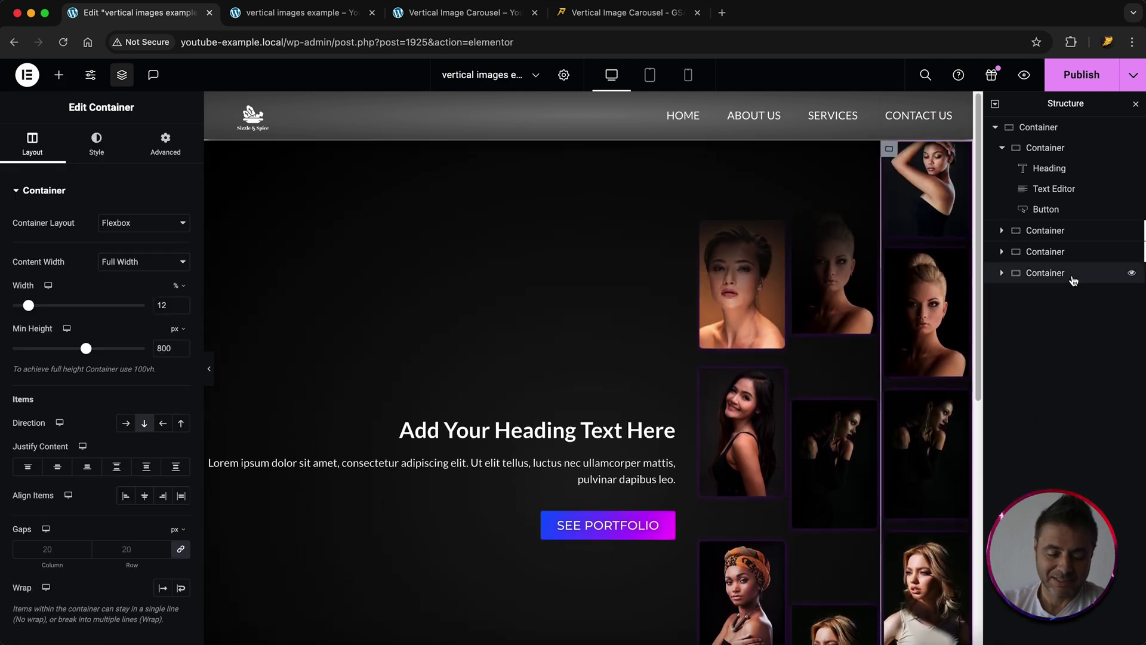
click(170, 149)
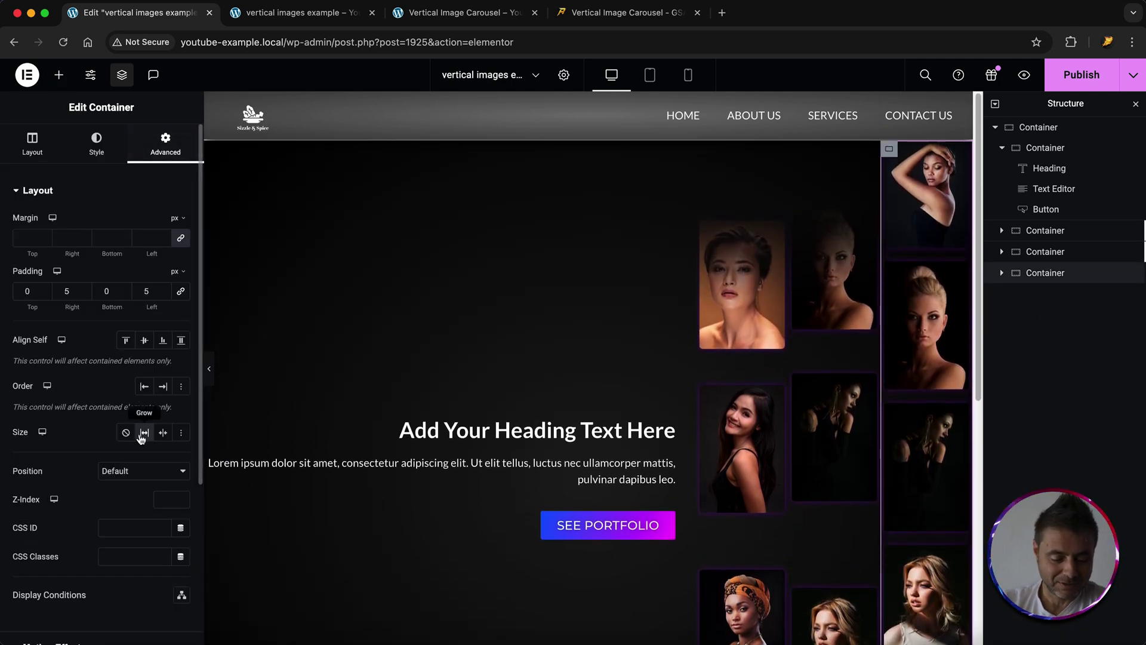
click(127, 530)
text(column3)
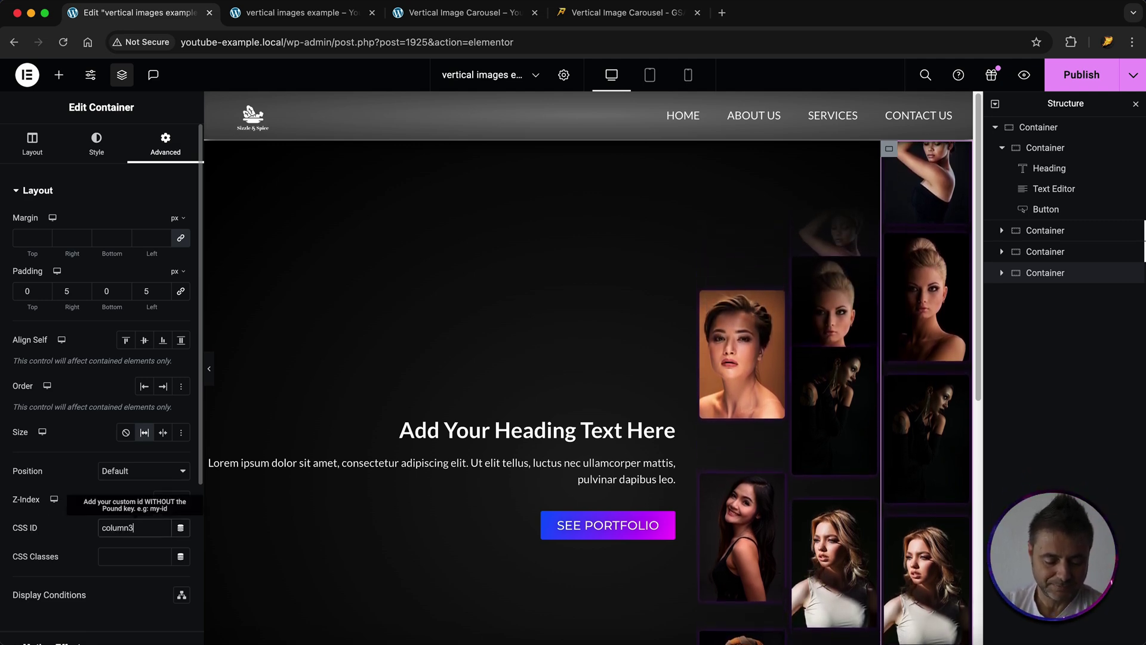
Step: Replace the column3 container's custom CSS with the blog post's third-column code for .image3 and #column3
scroll(69, 516, down, 4)
click(66, 545)
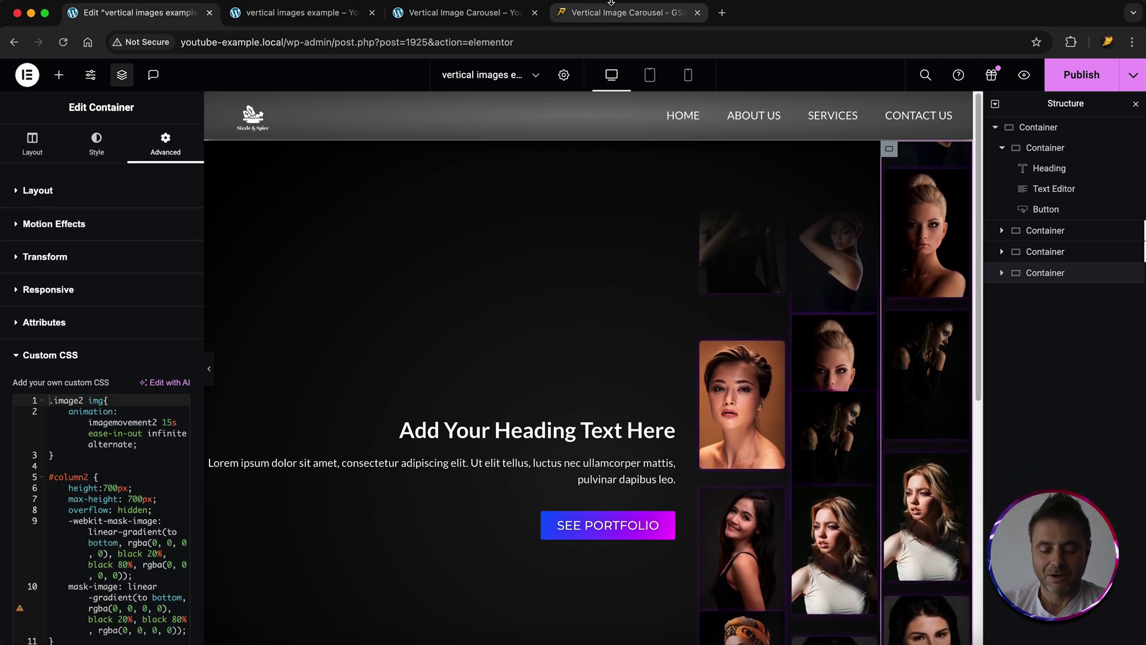
click(601, 18)
scroll(545, 357, down, 2)
scroll(544, 357, down, 10)
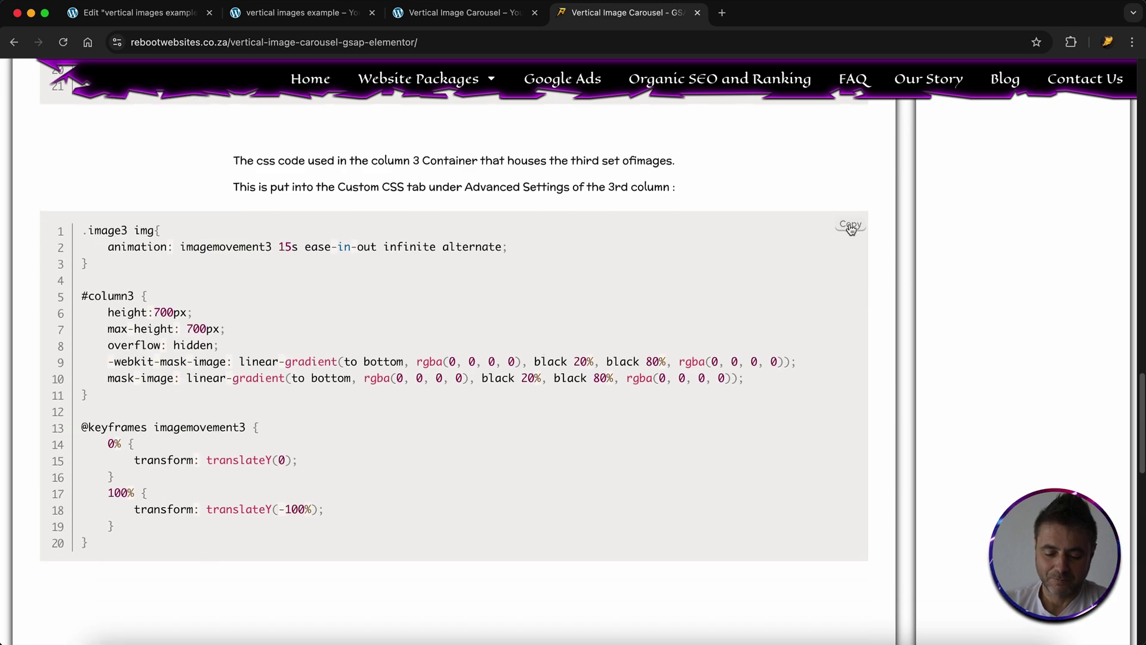
click(140, 13)
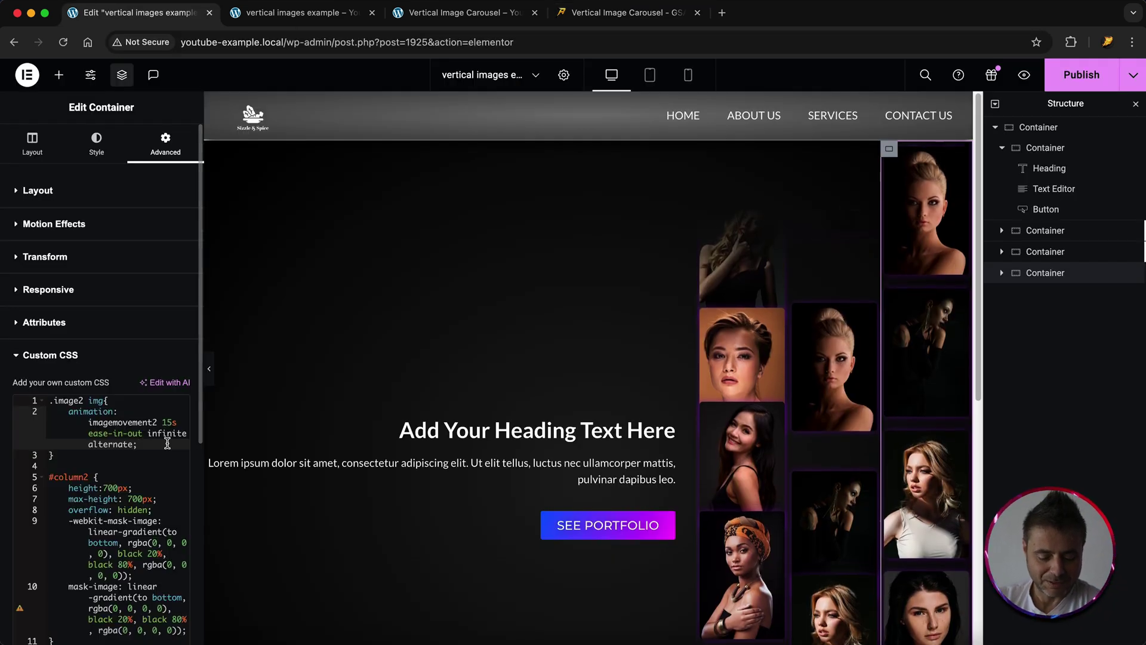
key(ctrl+a)
key(ctrl+v)
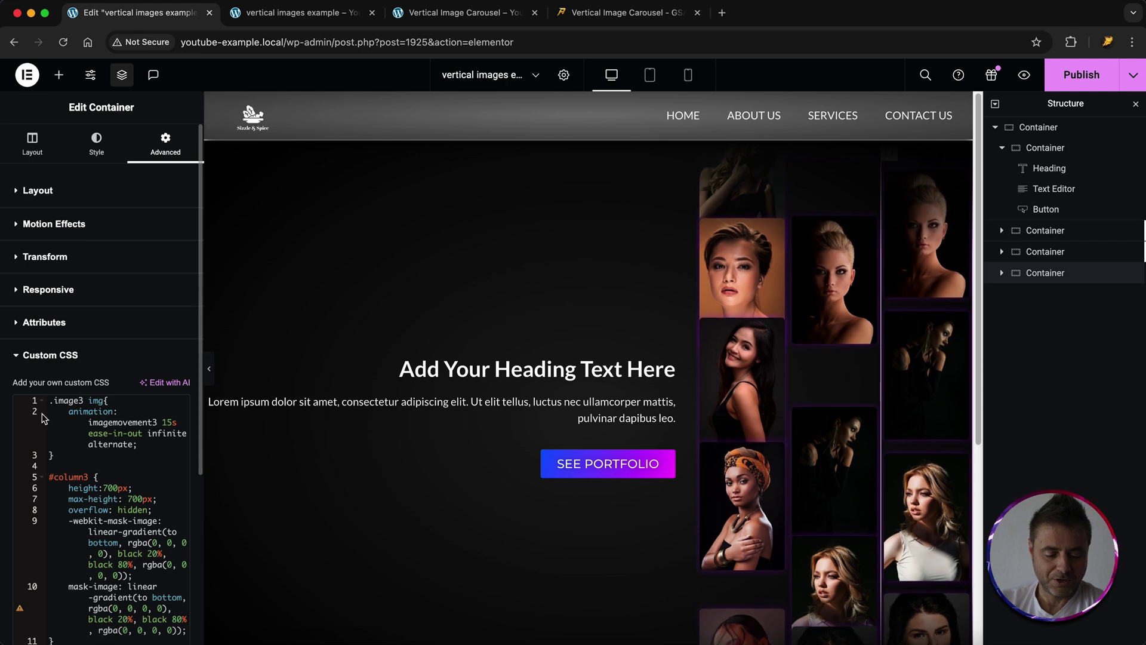
Step: Set the CSS class of the first and second images in the third image container to image3
click(1002, 273)
click(1045, 294)
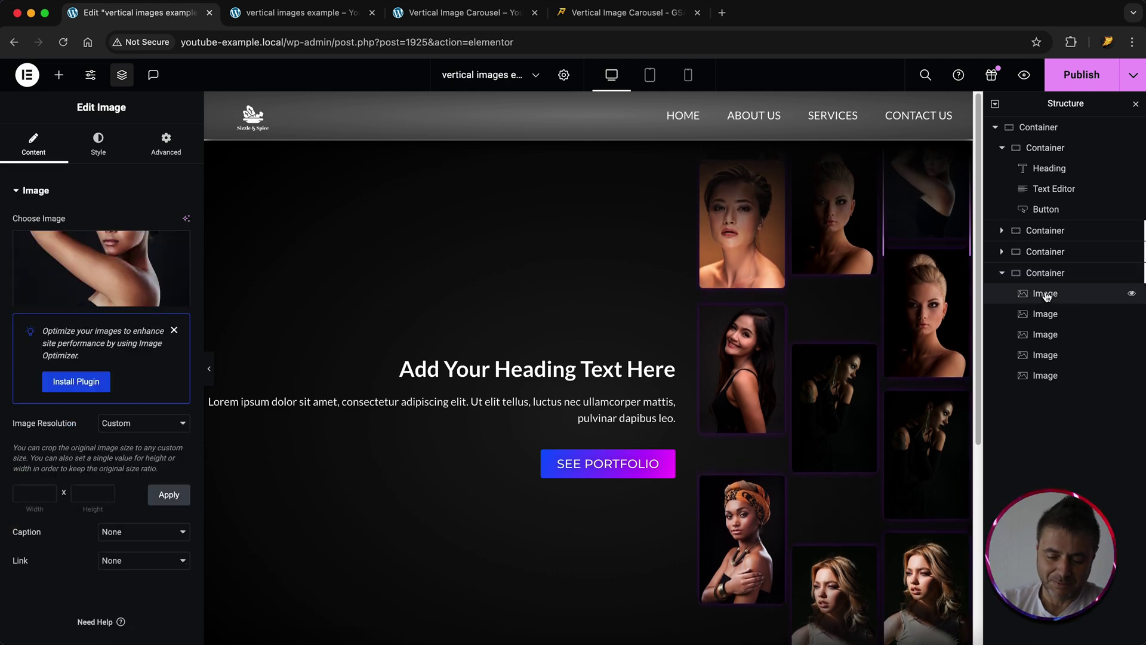
click(160, 152)
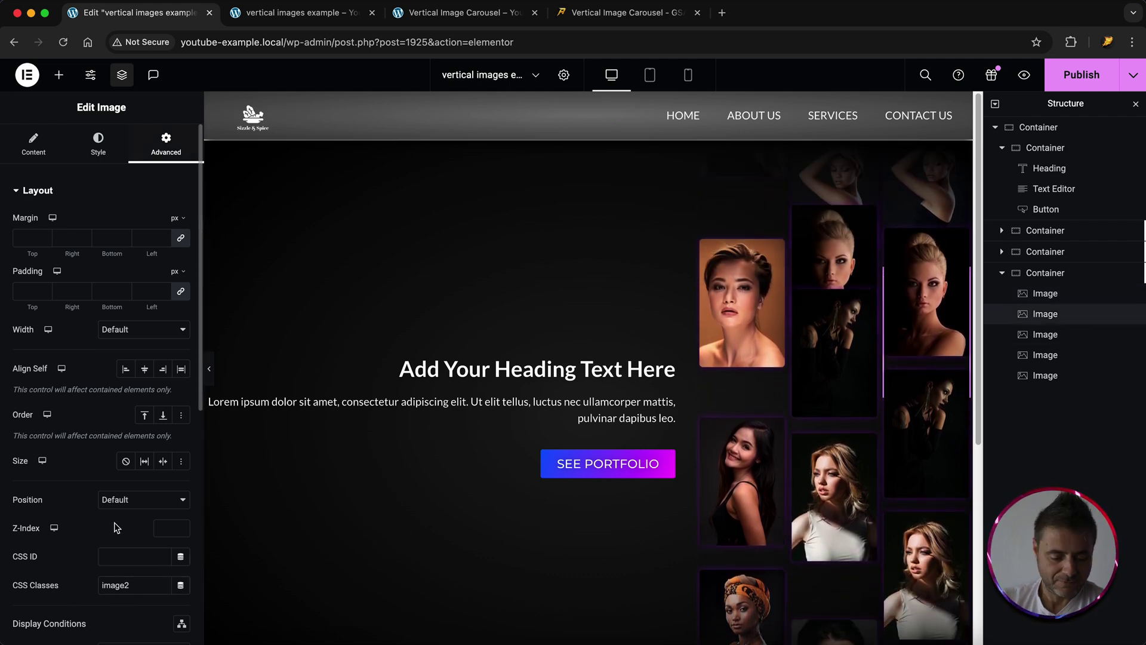
scroll(119, 525, down, 2)
click(137, 521)
key(BackSpace)
text(3)
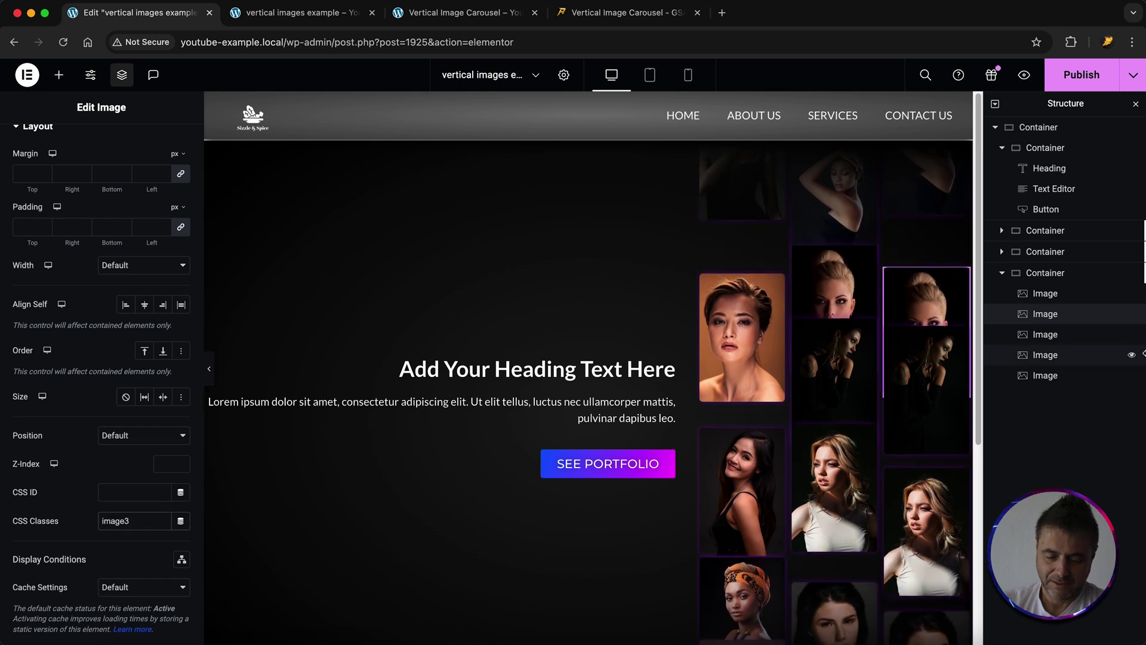
Step: Set the CSS class of the third, fourth and fifth images in the same container to image3
click(1083, 335)
click(173, 145)
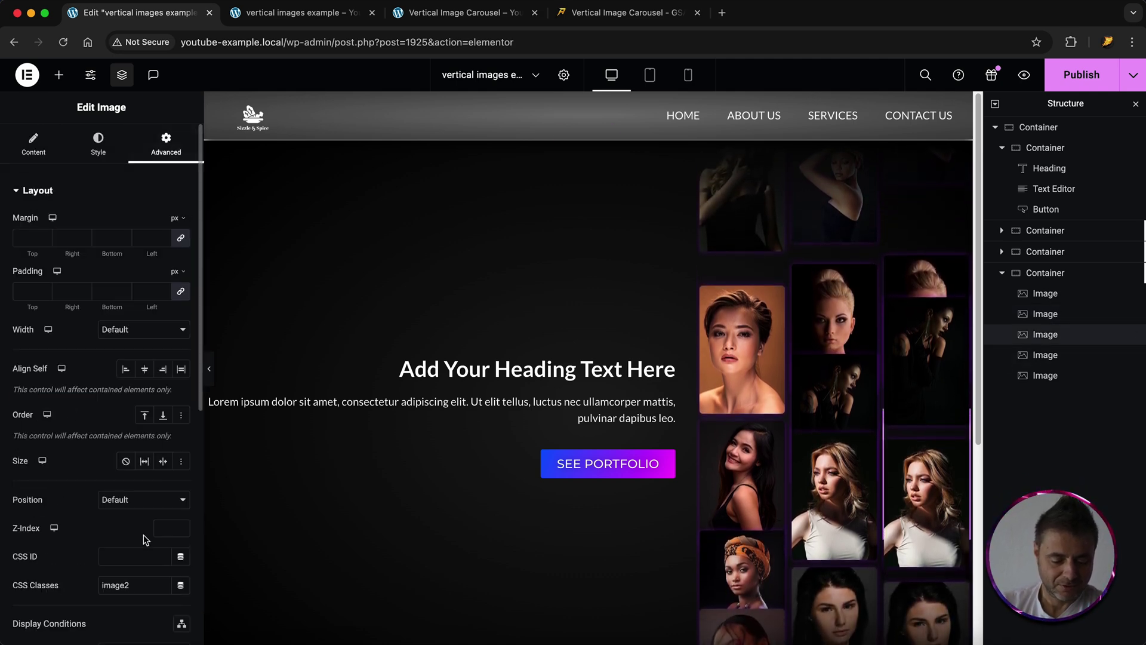
click(1060, 354)
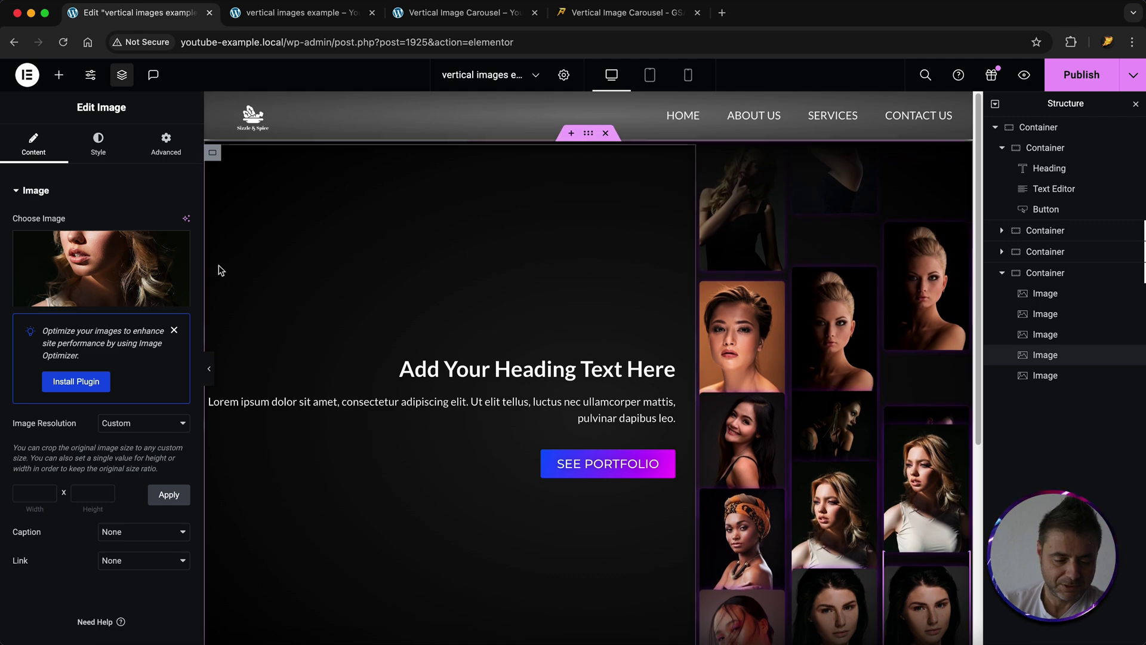
click(166, 145)
click(1060, 336)
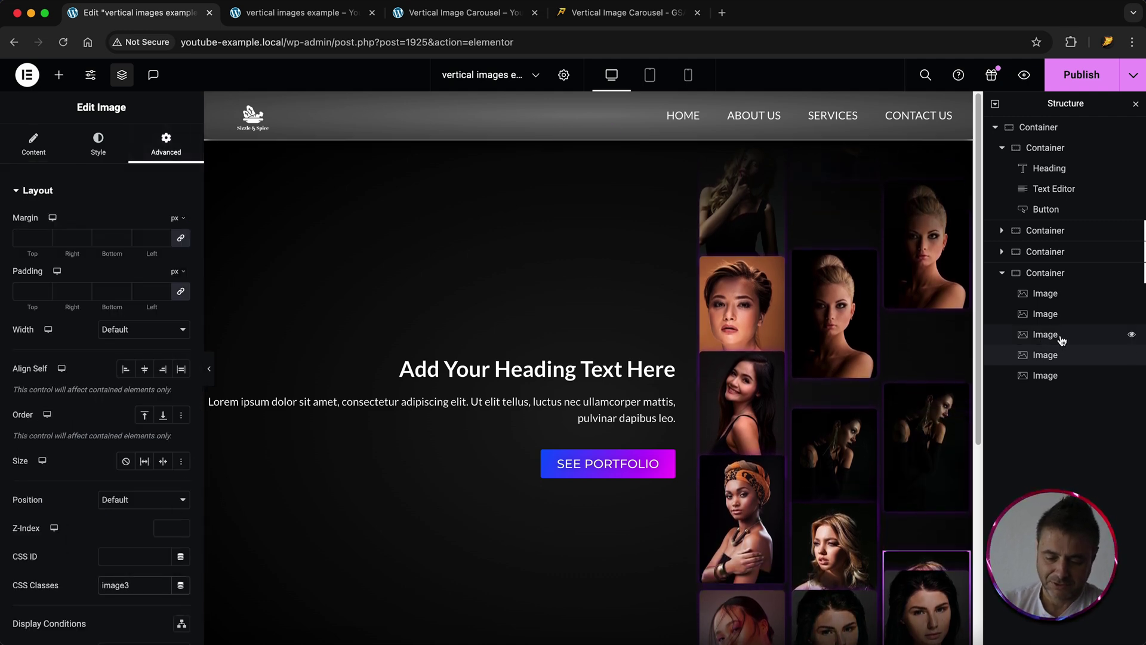
click(1032, 378)
click(166, 145)
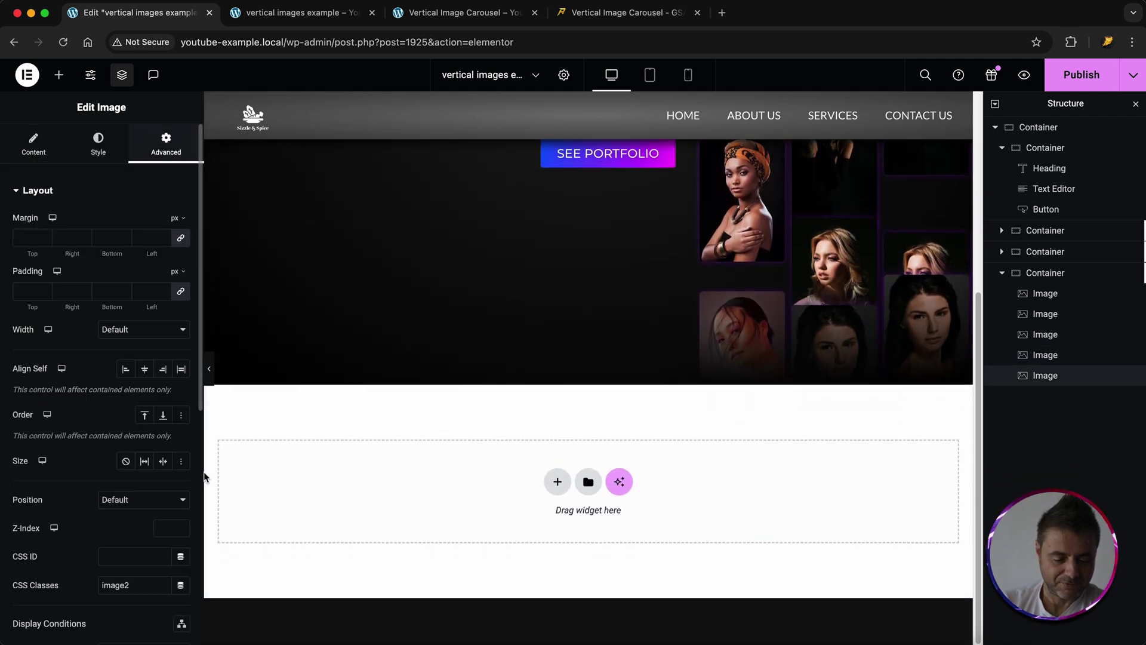
key(BackSpace)
text(3)
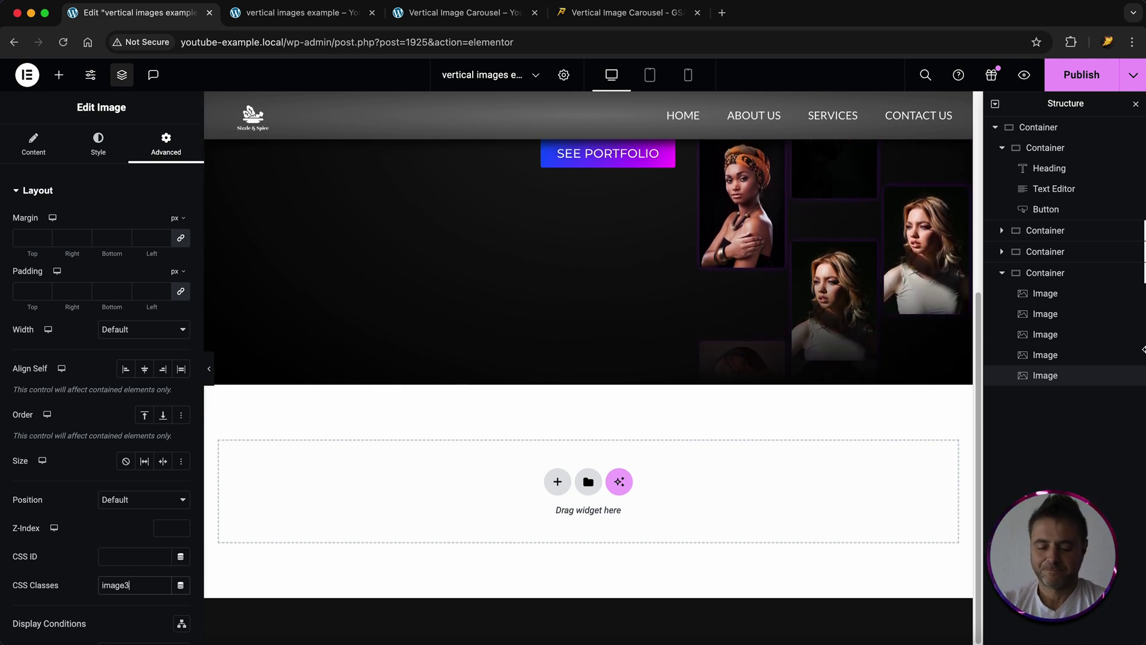
Step: Replace the third column's first three images with the pale woman's face, woman in red, and woman with sparkling earrings
click(1060, 292)
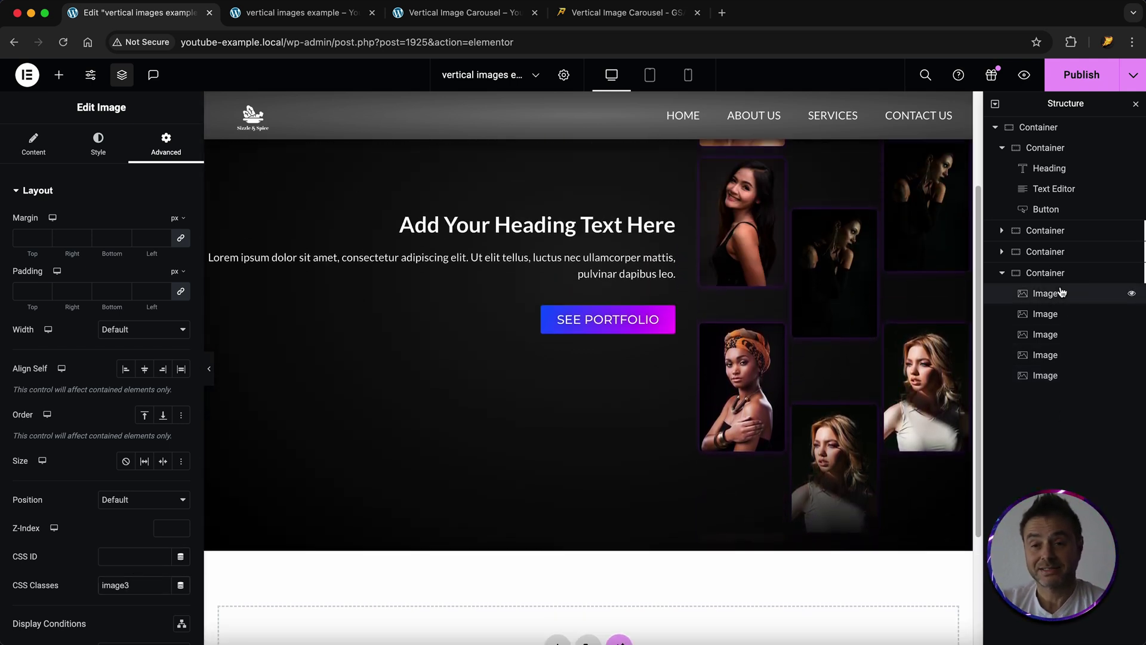
click(33, 145)
click(116, 273)
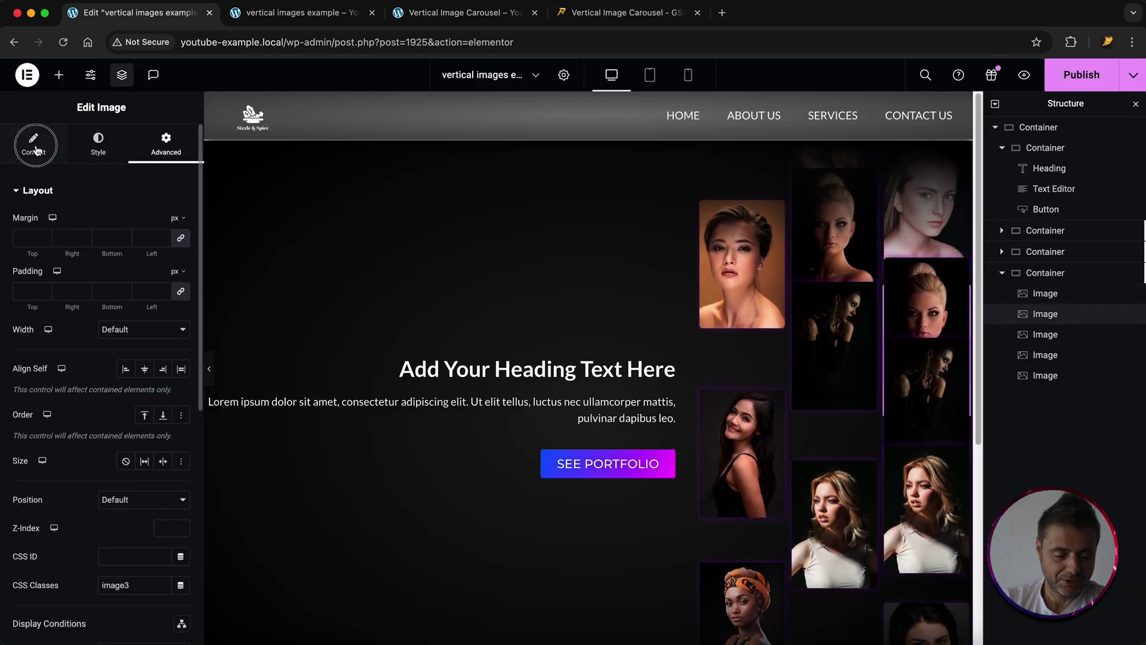
click(33, 145)
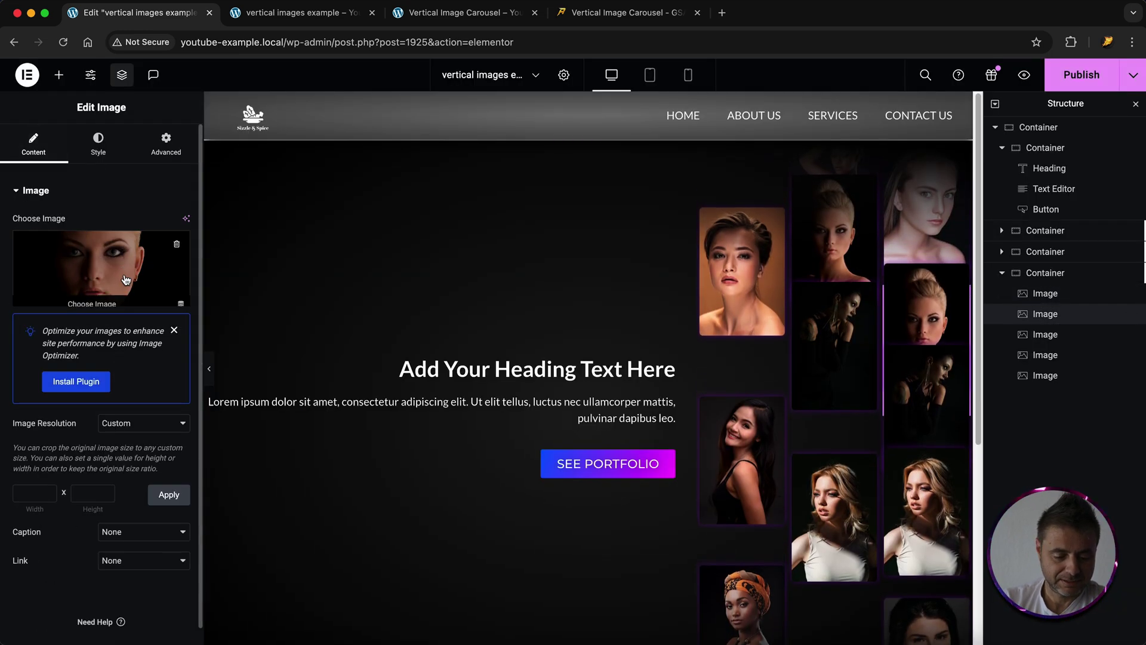
click(123, 273)
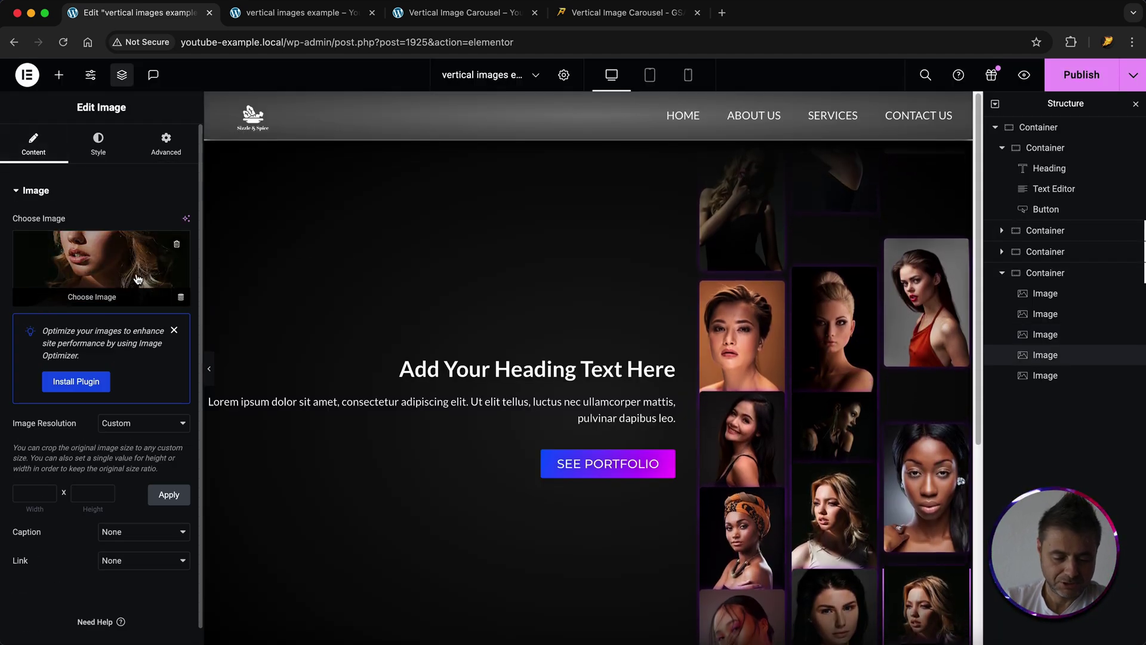
Step: Replace the fourth and fifth images with the bare-shouldered brunette and the woman with a finger at her lips, and preview the published page
click(137, 277)
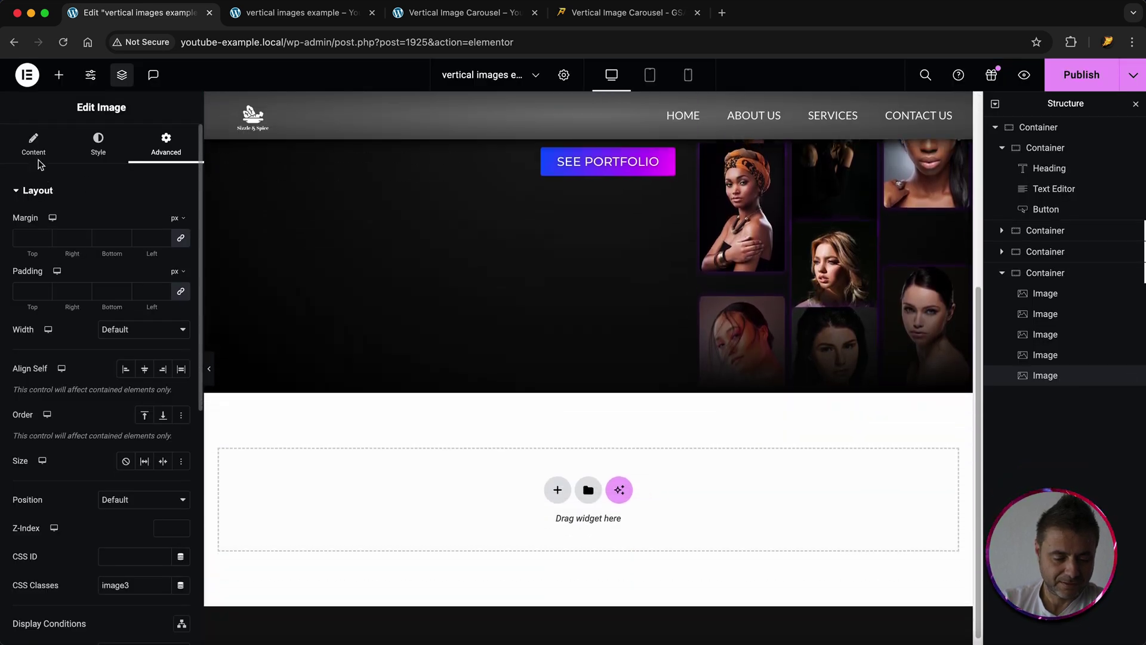
click(36, 156)
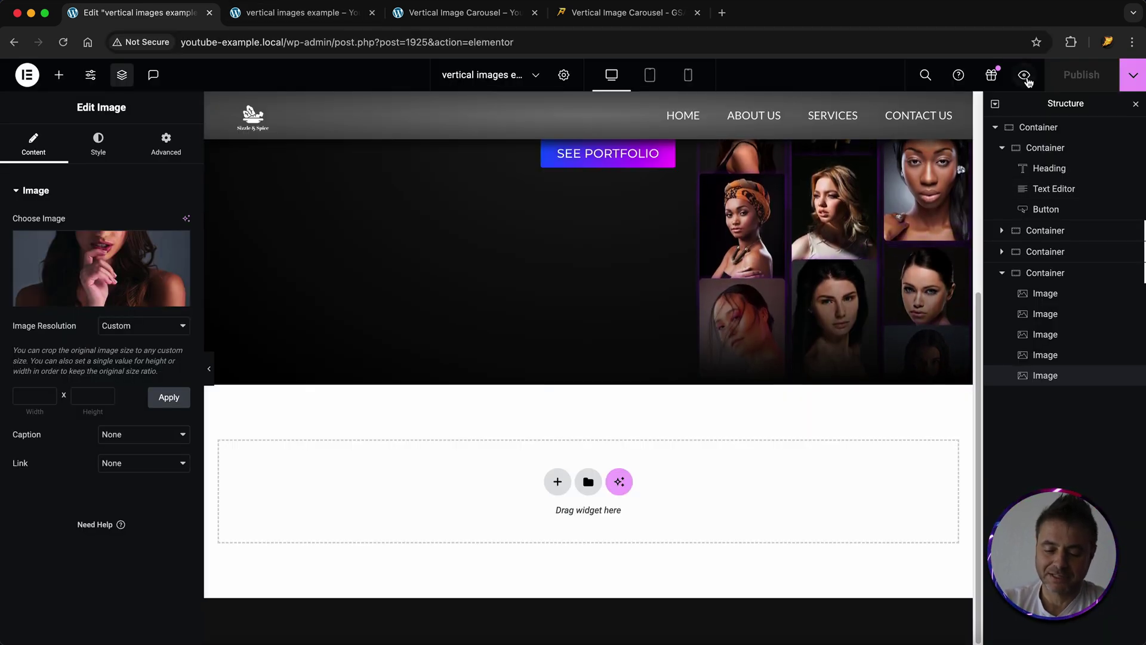
click(1025, 76)
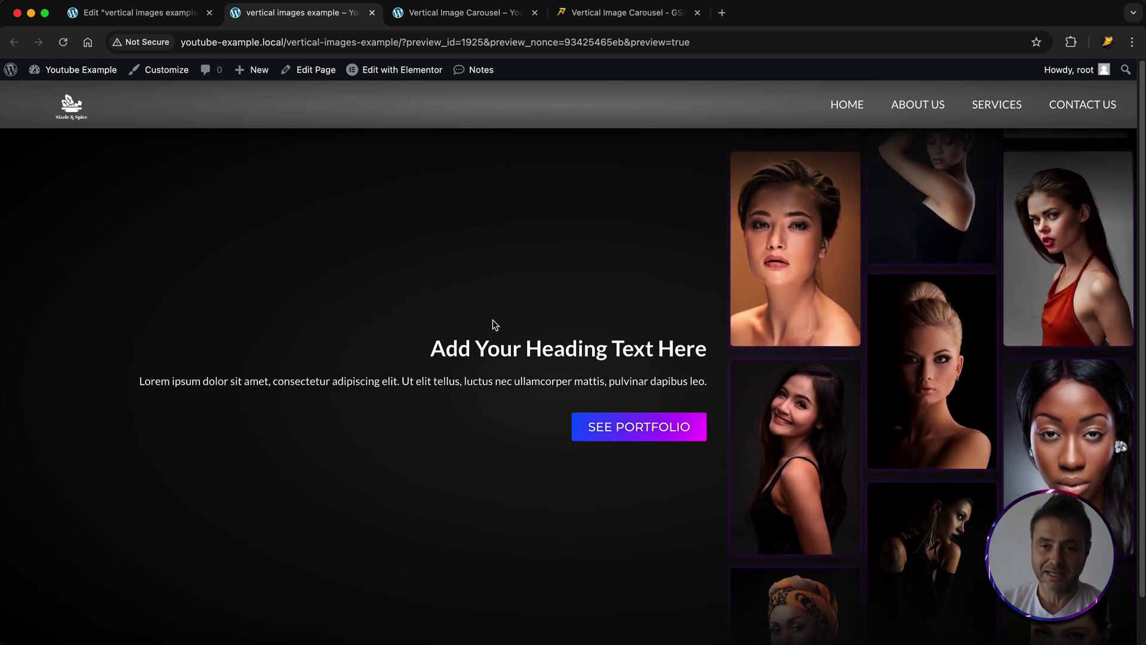
Step: Back in the editor, unlink the outermost container's padding, set left and right to 30 px, and switch to its mobile portrait value
click(136, 13)
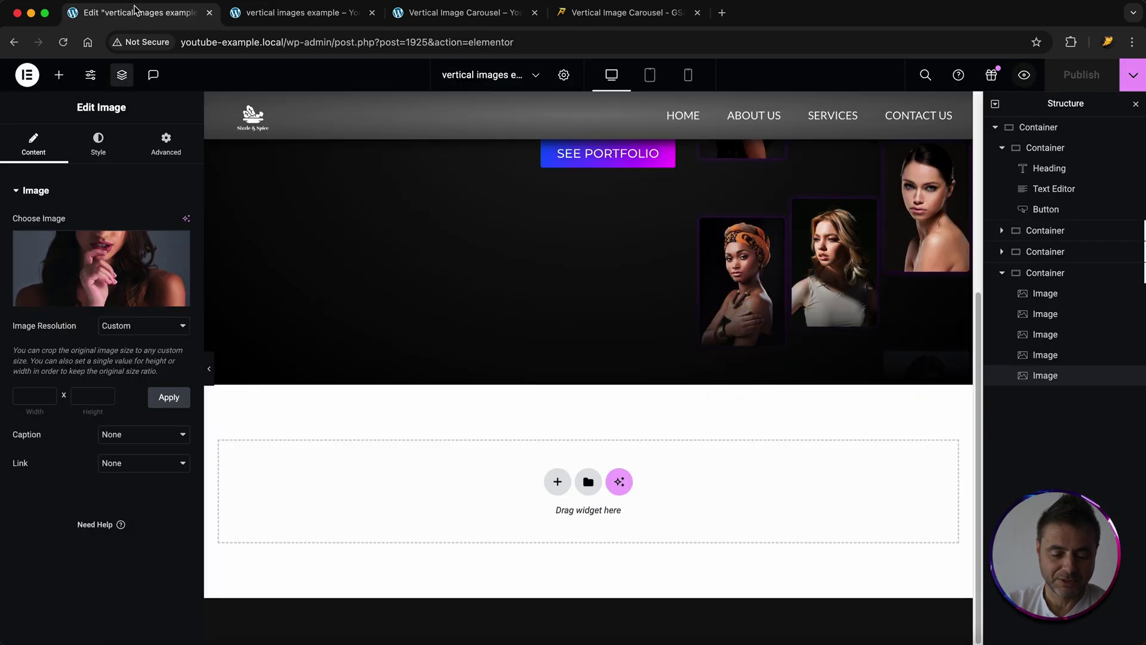
click(1041, 130)
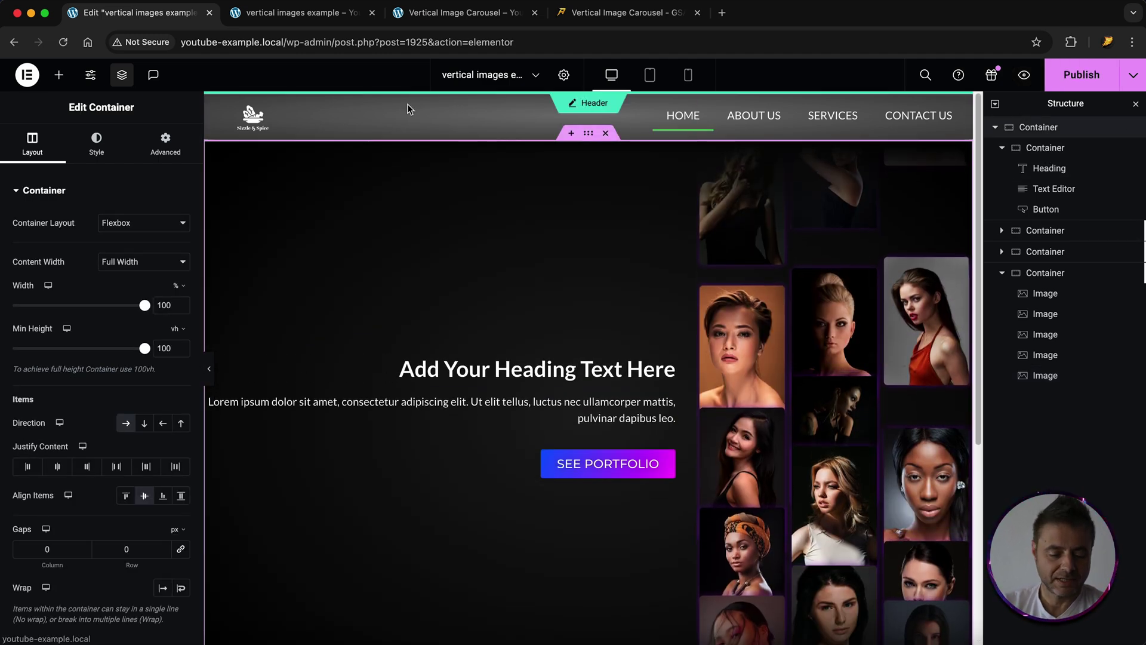
click(166, 151)
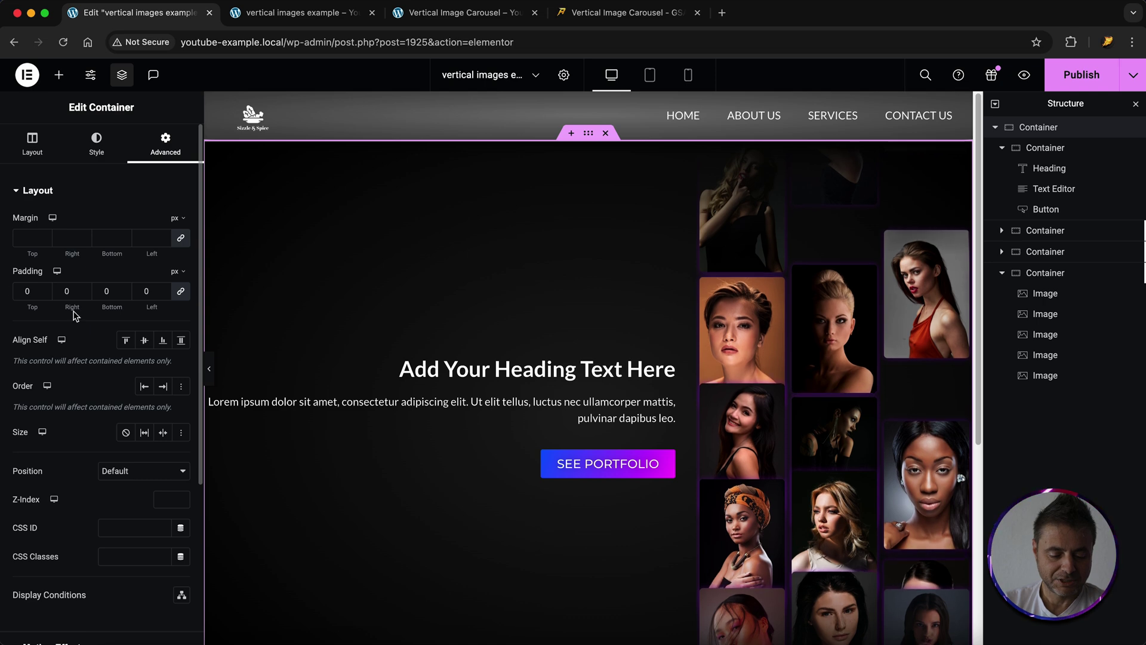
click(180, 296)
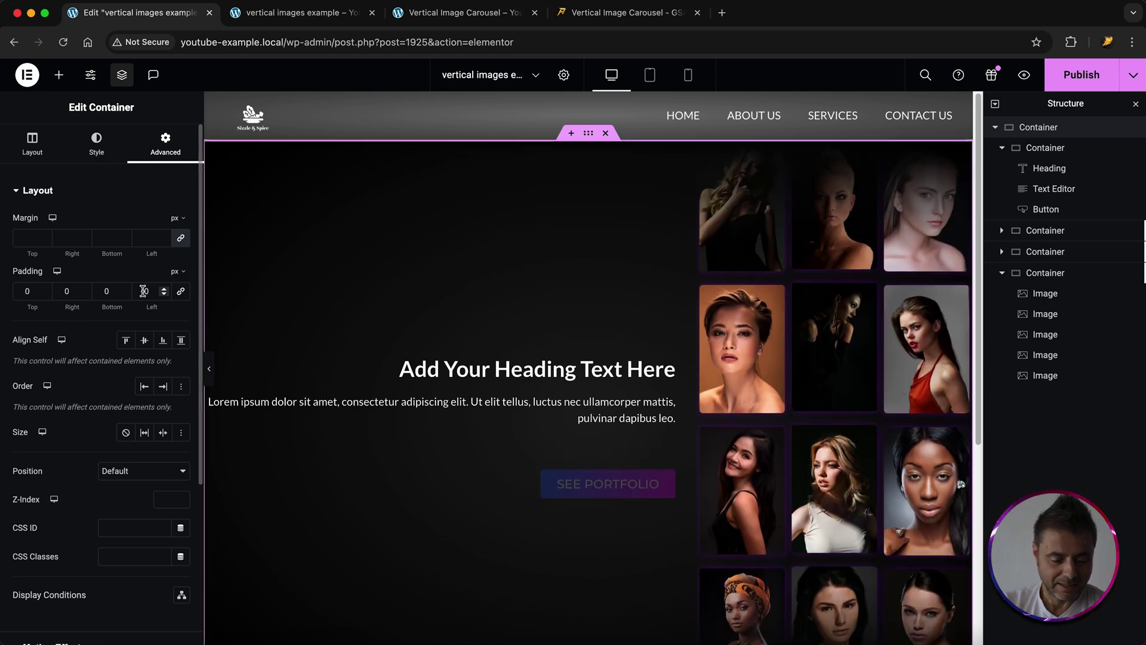
text(3)
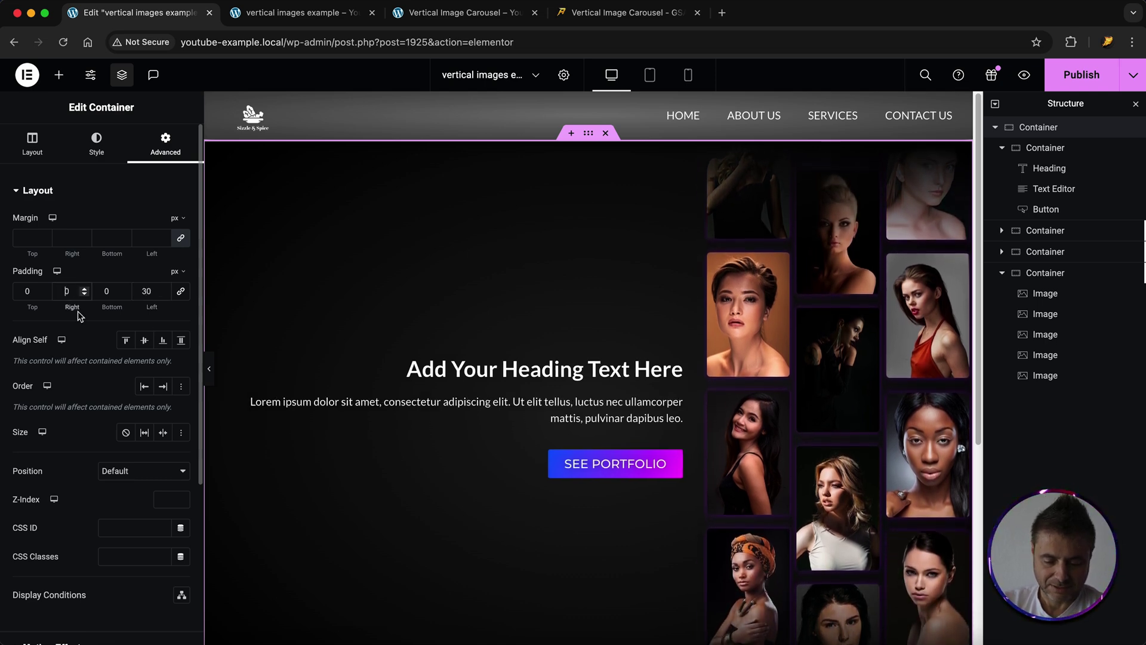
text(3)
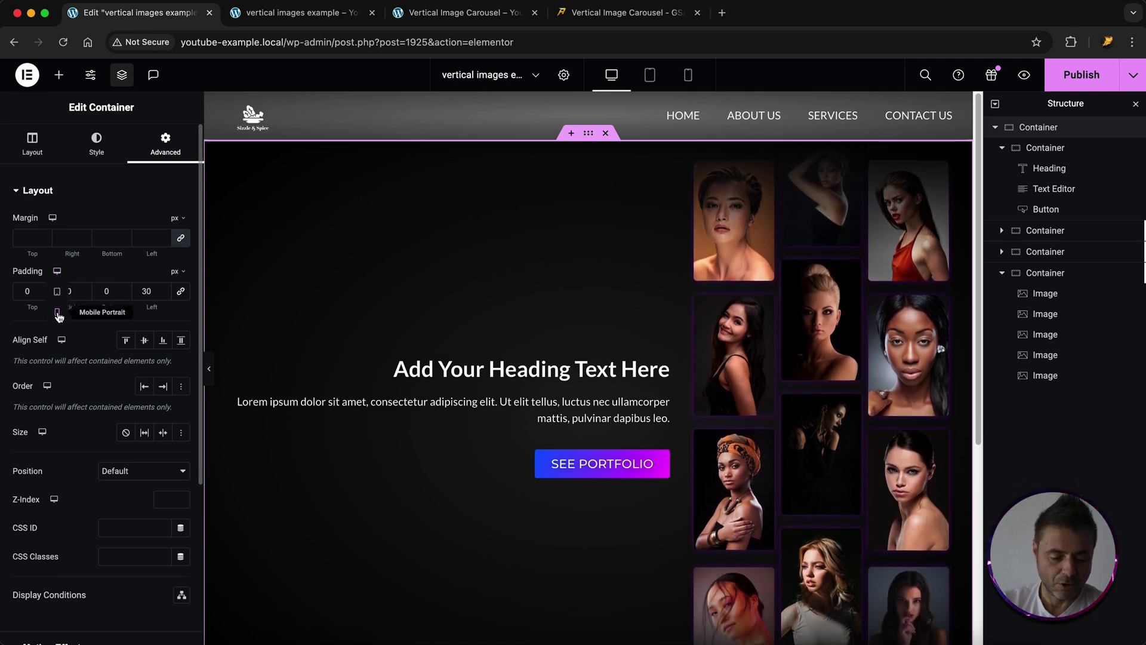
click(58, 312)
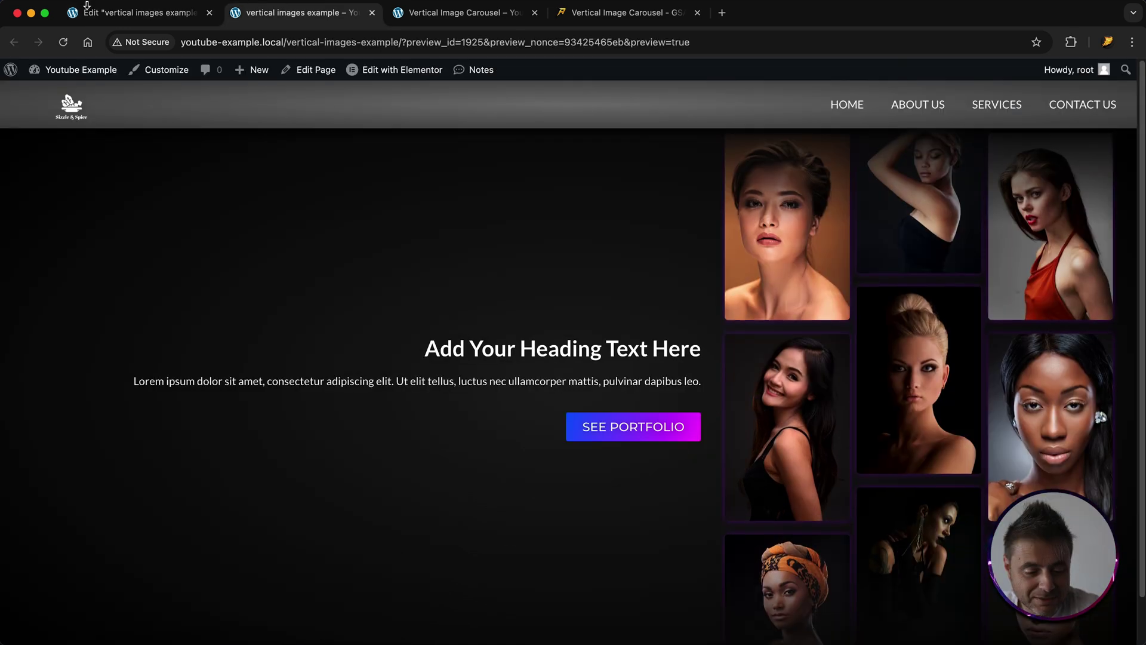
Step: Return to the editor, check the page in mobile portrait view and set the first image container's width to 25% there
click(129, 13)
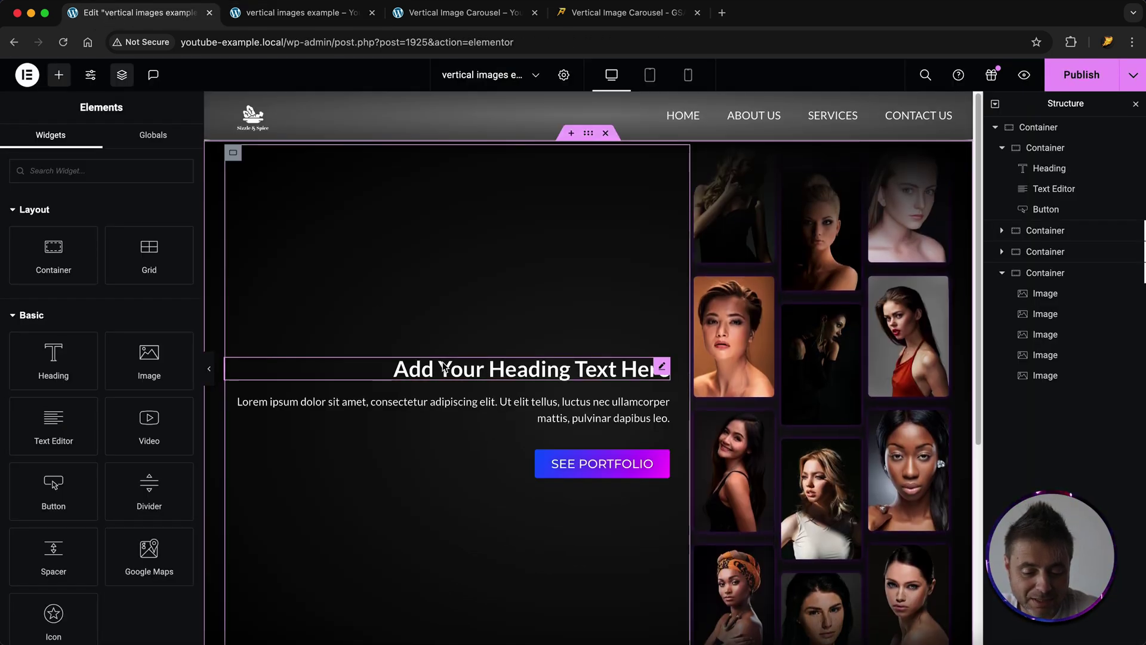
click(688, 80)
scroll(638, 280, down, 10)
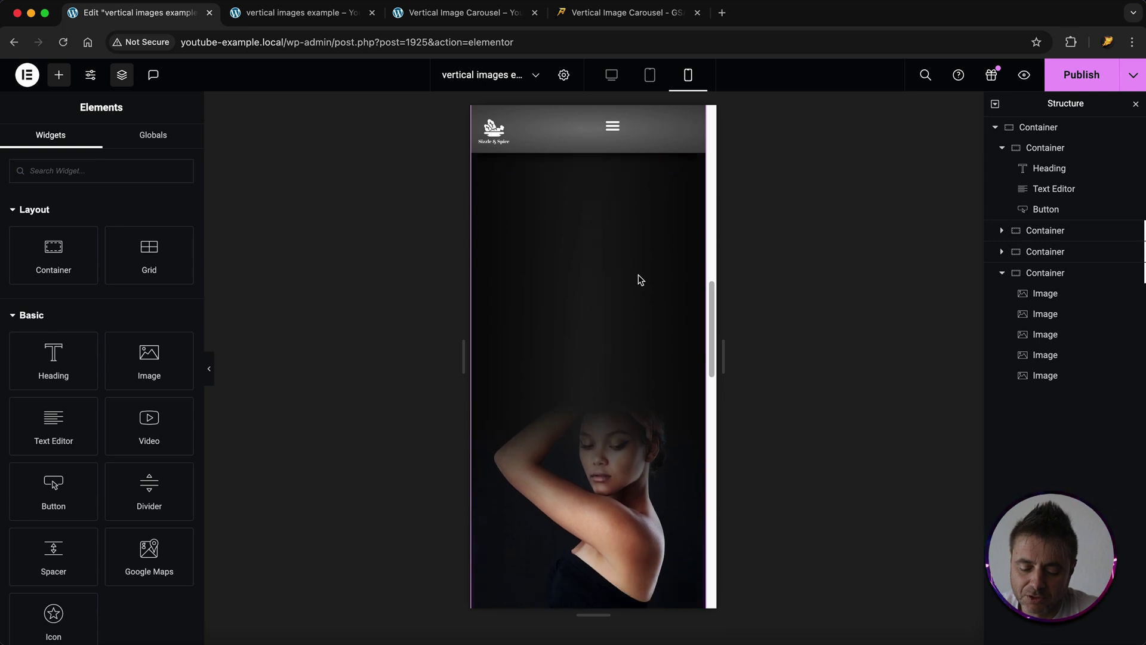
scroll(639, 299, up, 5)
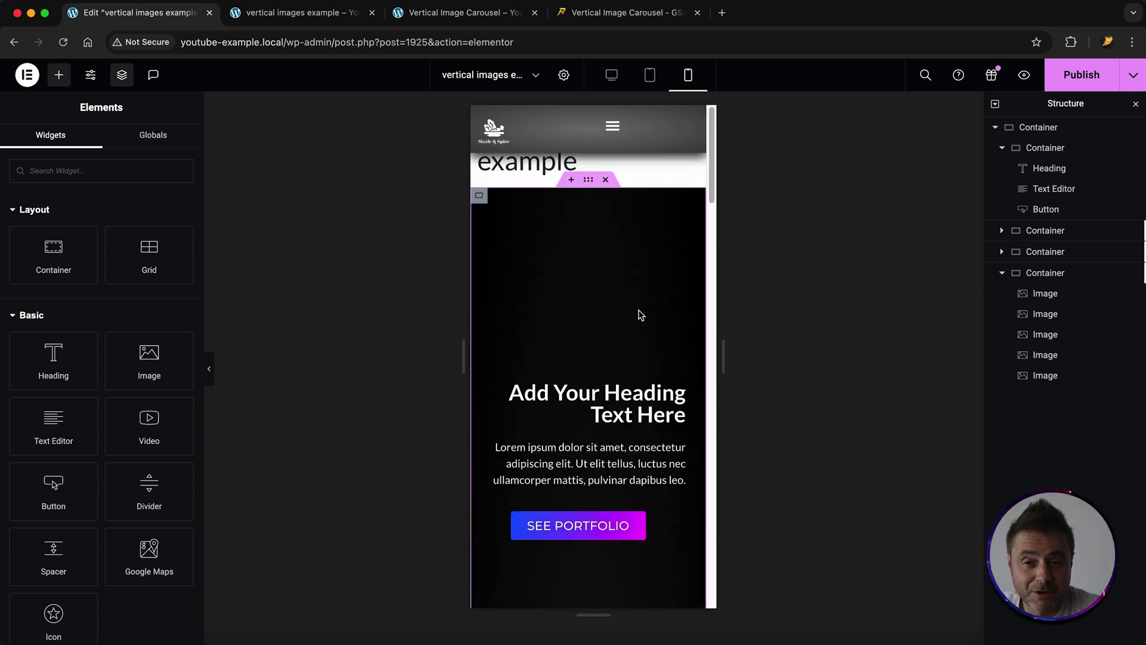
click(1047, 231)
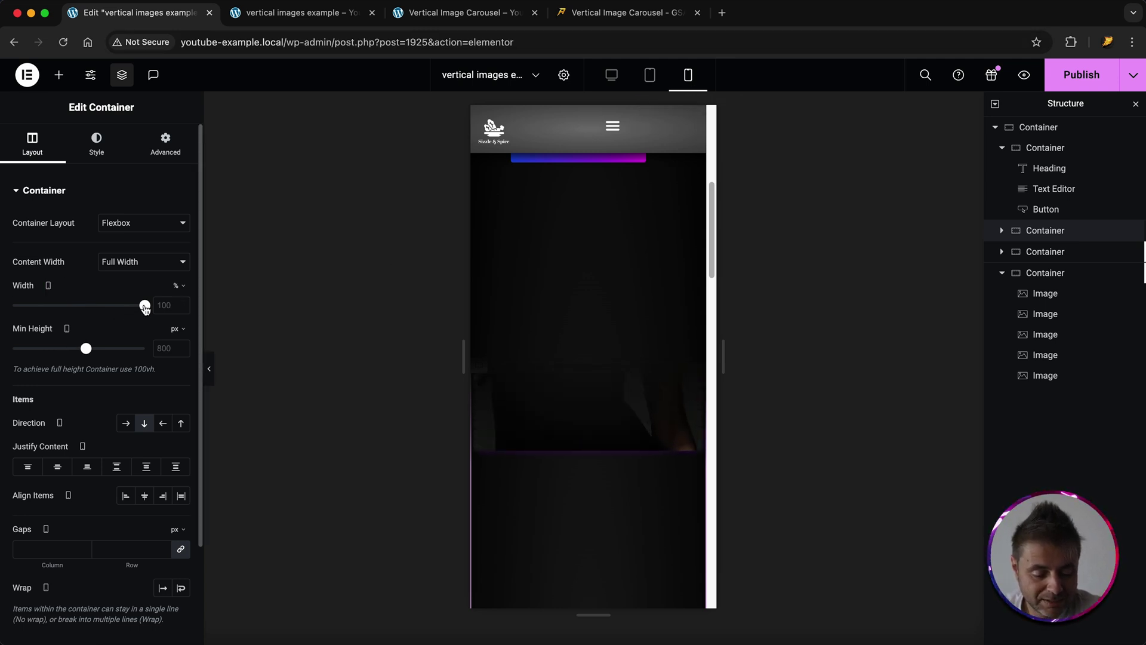
drag(145, 305, 45, 305)
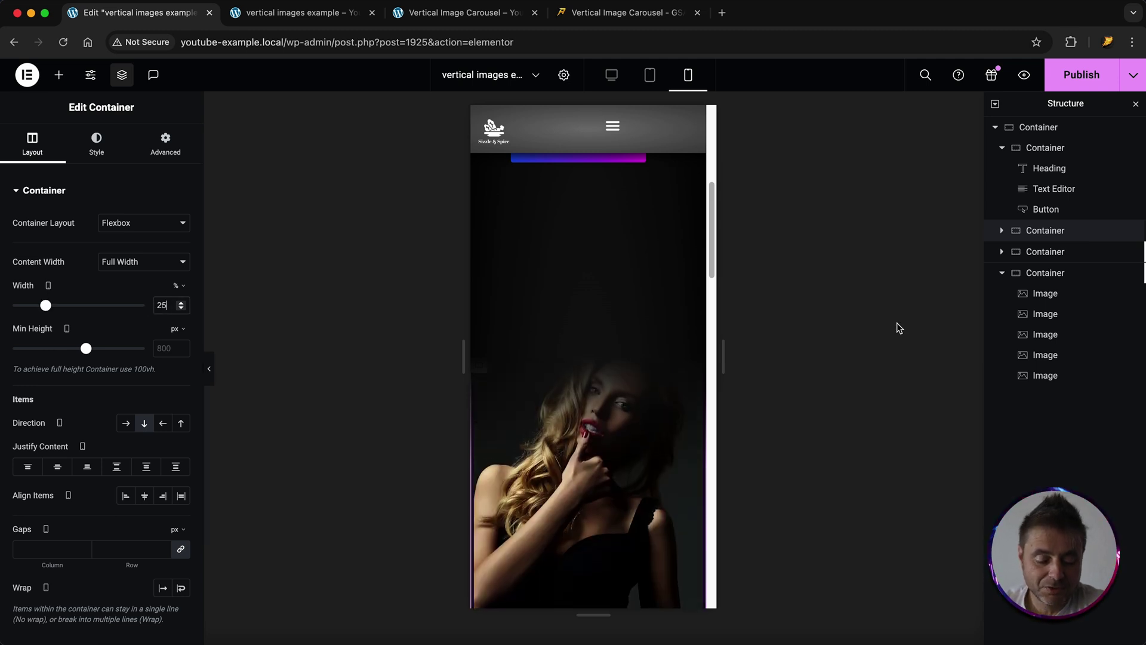
Step: Set the second image container's mobile width to 25%
click(1038, 256)
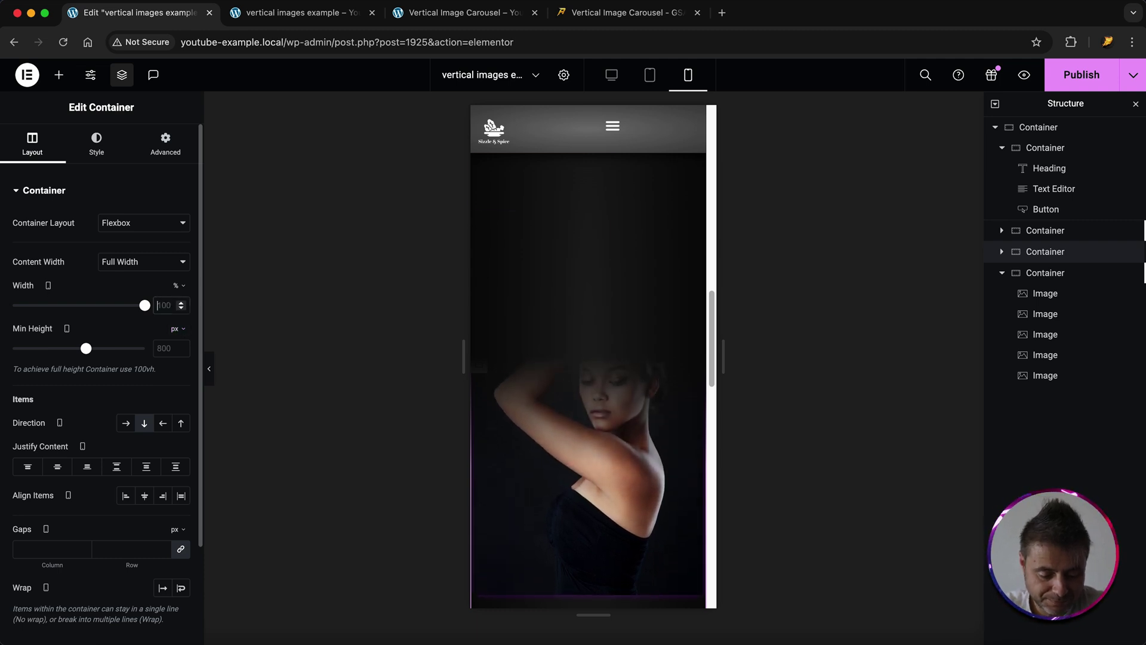
double_click(161, 305)
text(25)
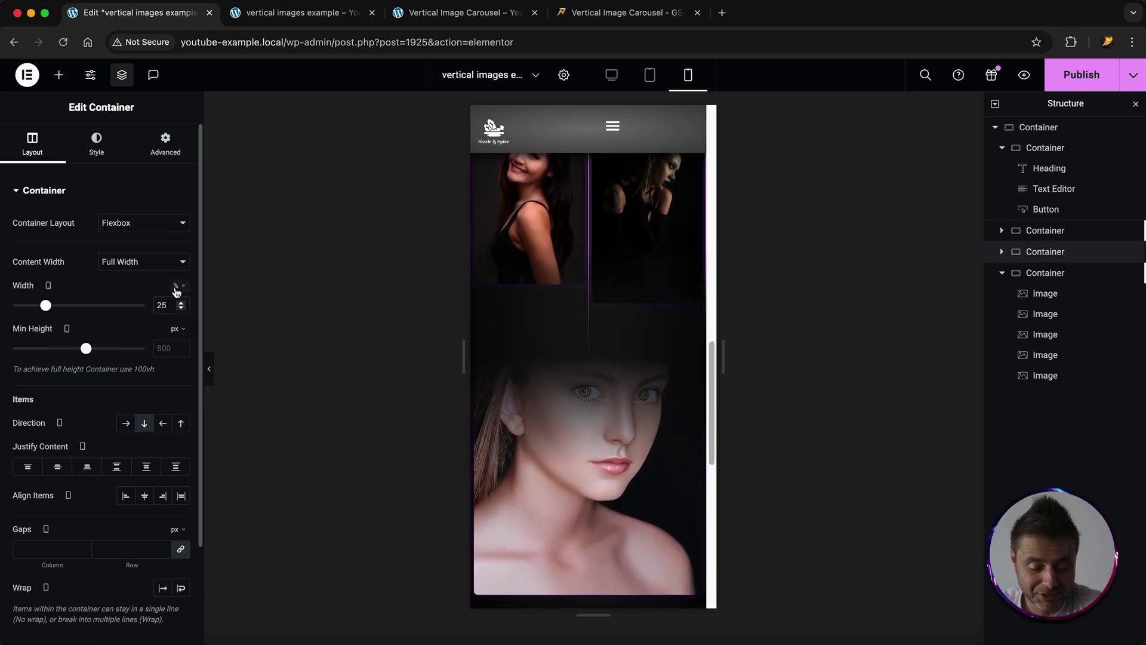
Step: Set the third image container's mobile width to 25%, using percent as the unit
click(1008, 272)
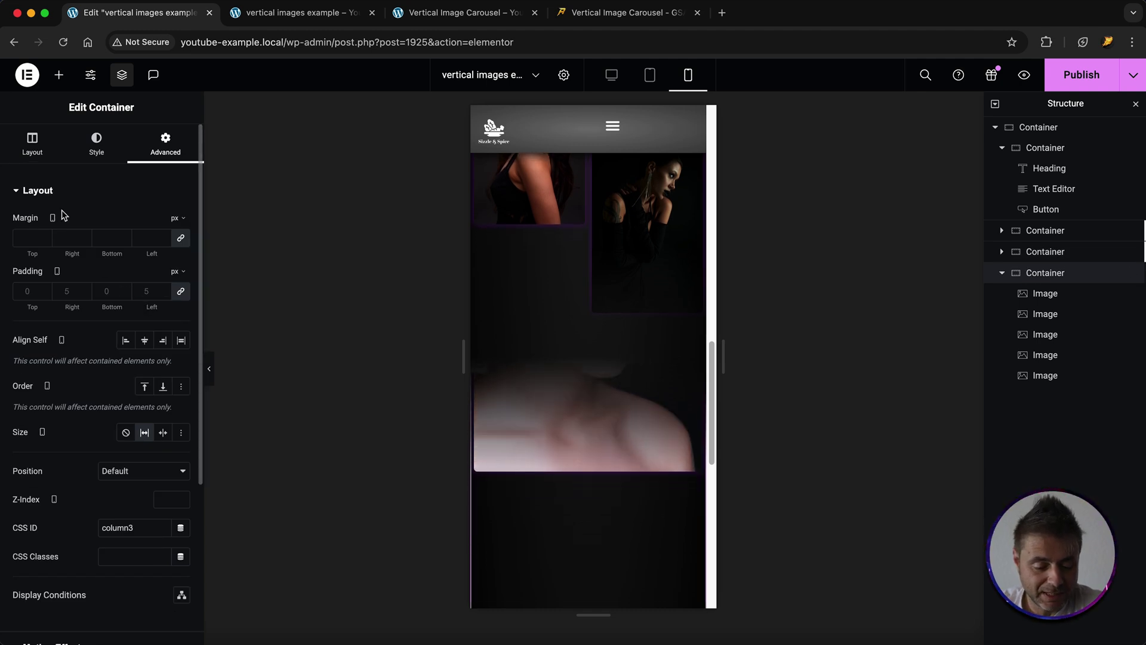
click(32, 144)
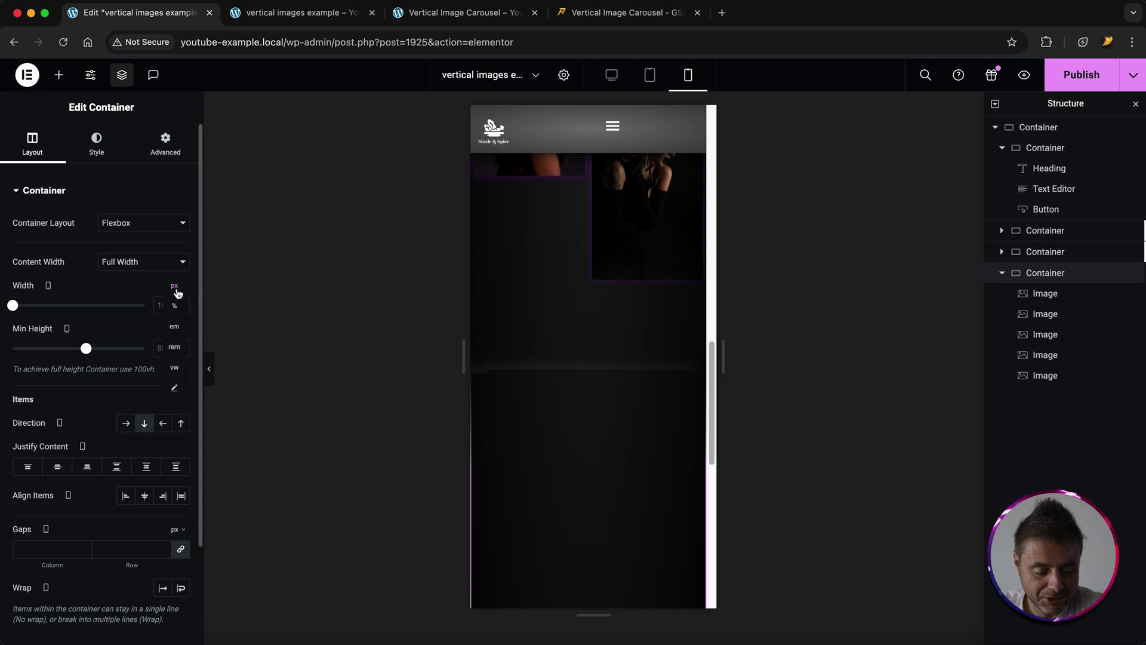
click(165, 304)
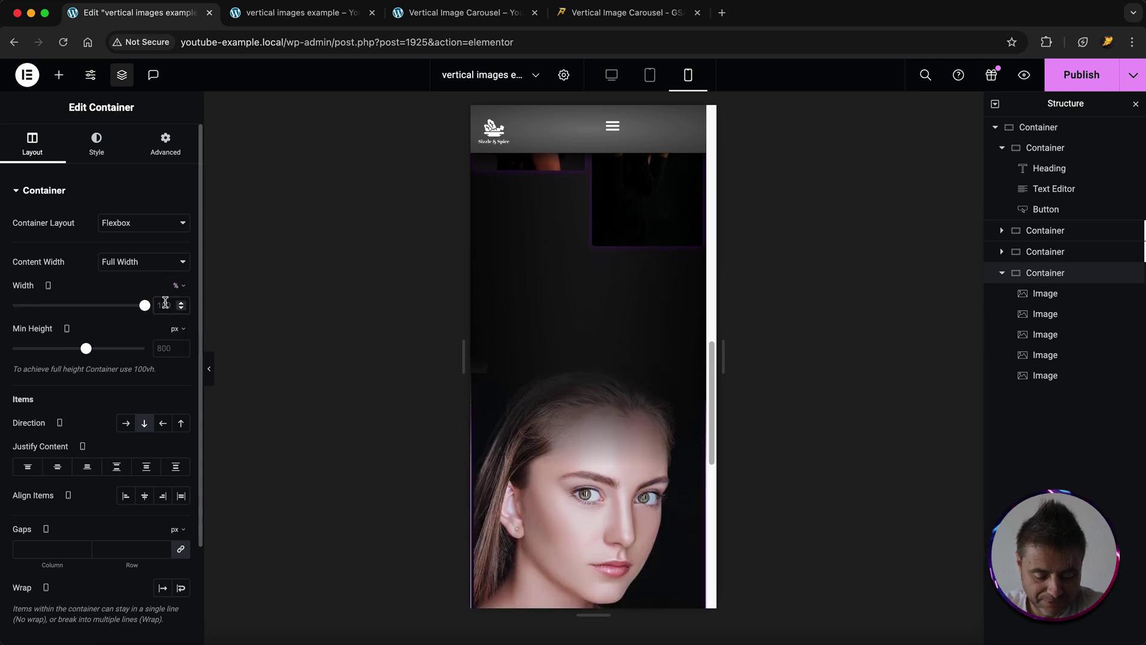
text(25)
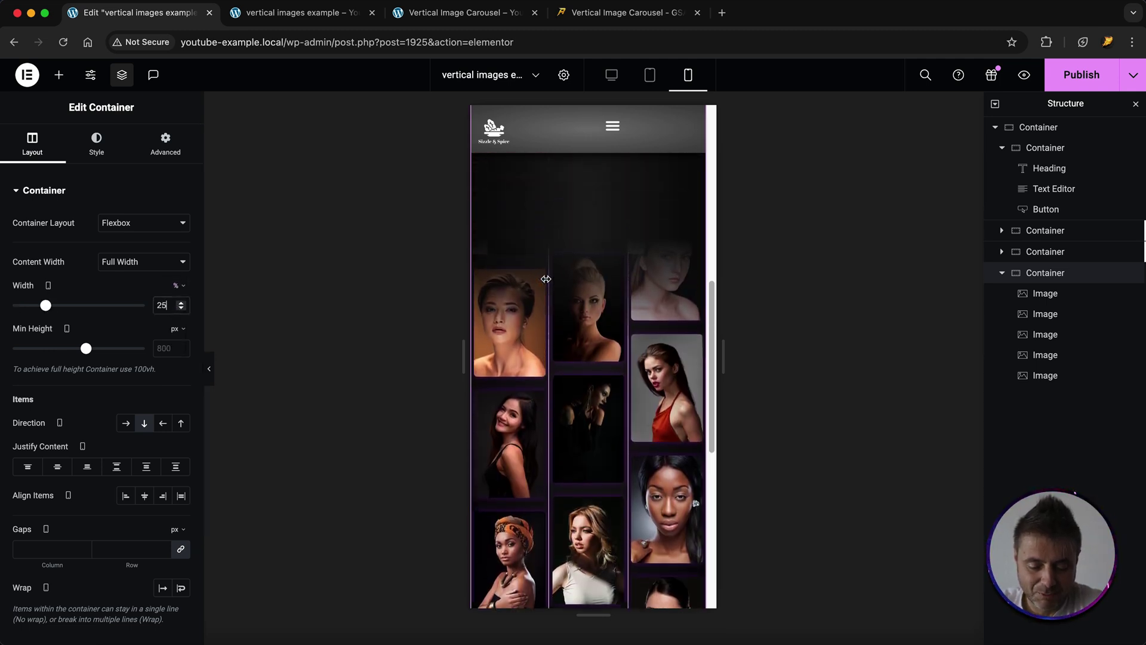
Step: Review the mobile layout from heading to image columns, publish the page and switch to its preview tab
scroll(545, 279, up, 6)
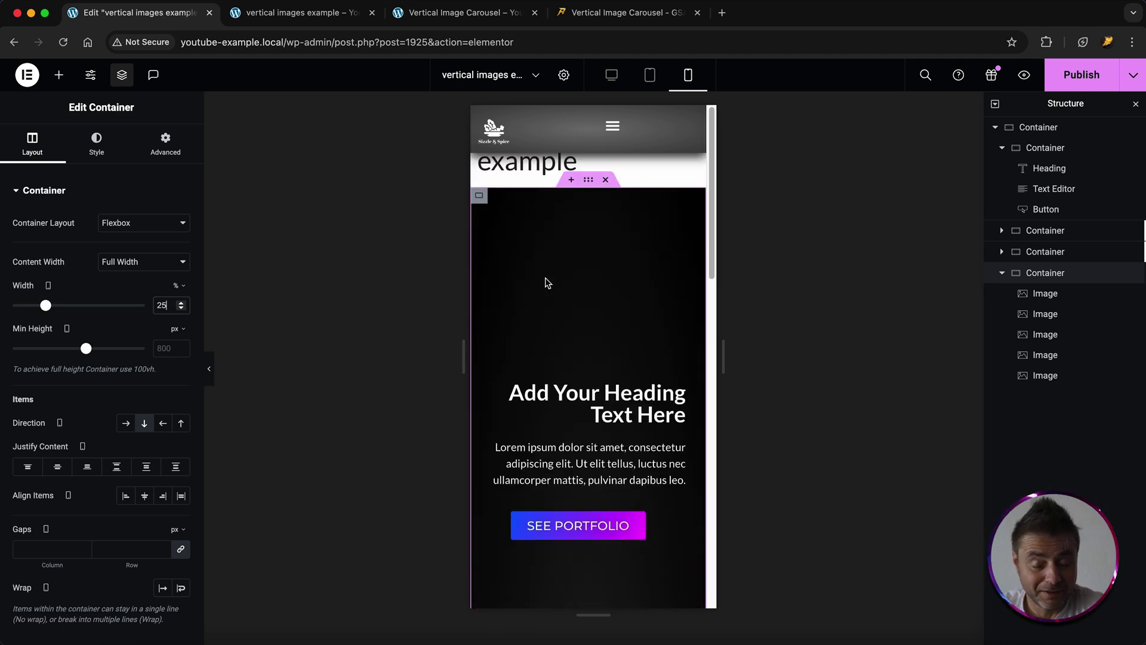
scroll(546, 280, down, 7)
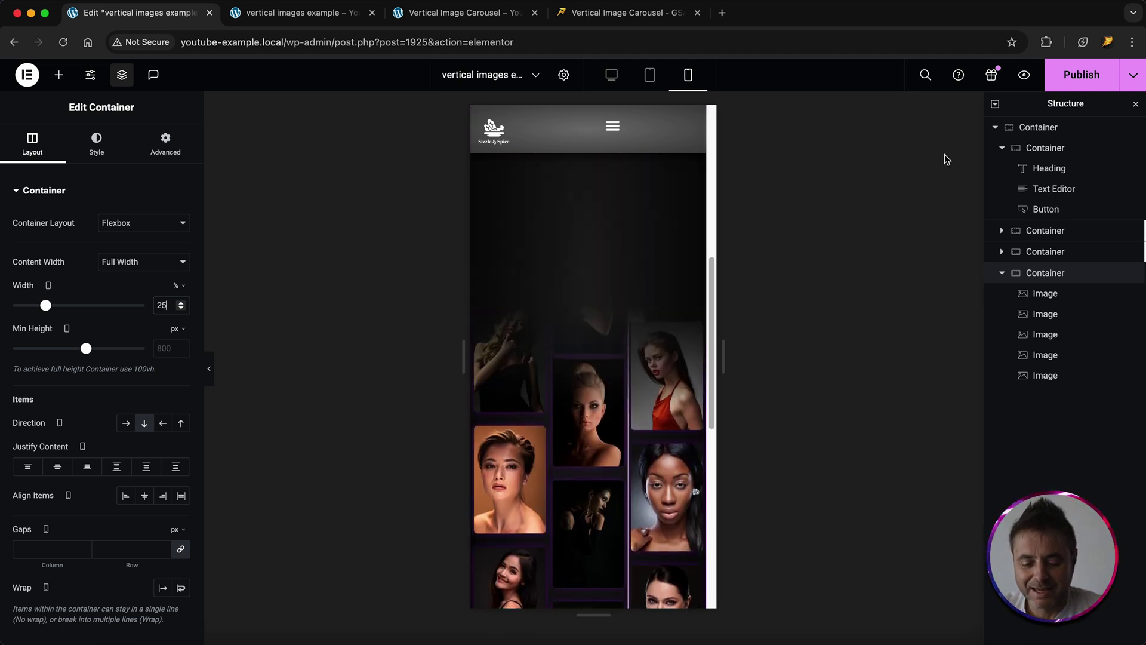
click(1080, 76)
key(ctrl+Tab)
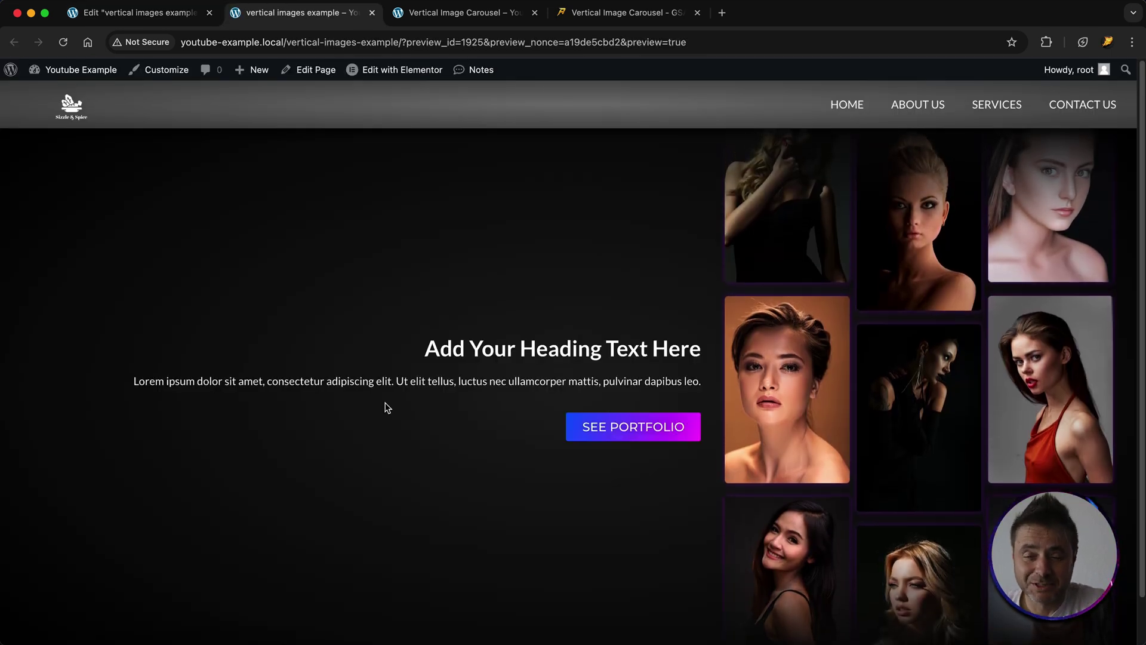